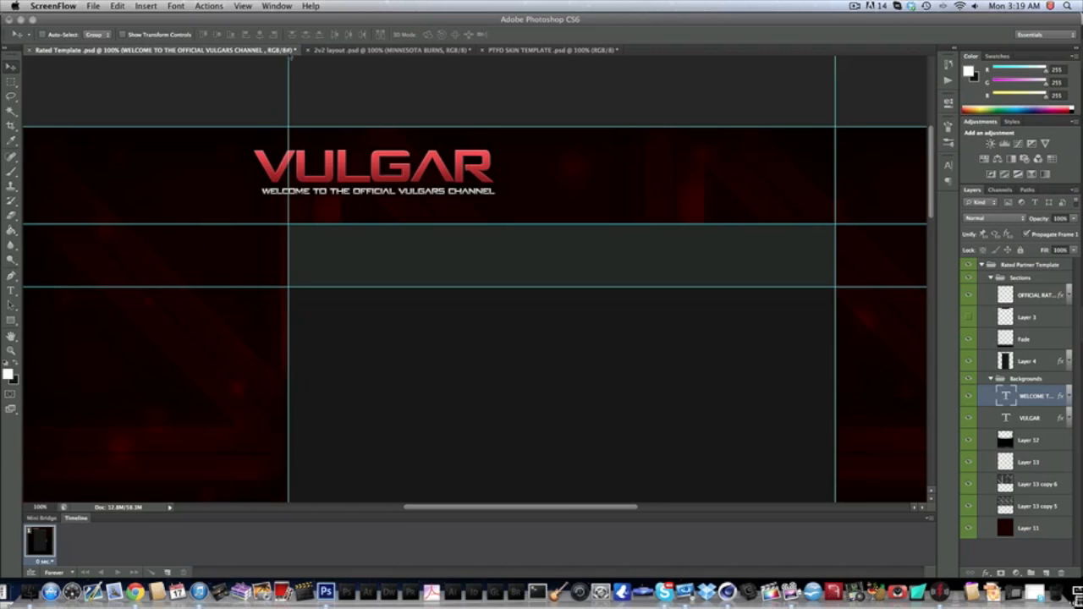
# Examine the Rated Template layout, its VULGAR header area, and the Layer 12 and Layer 13 background layers.
pyautogui.click(186, 54)
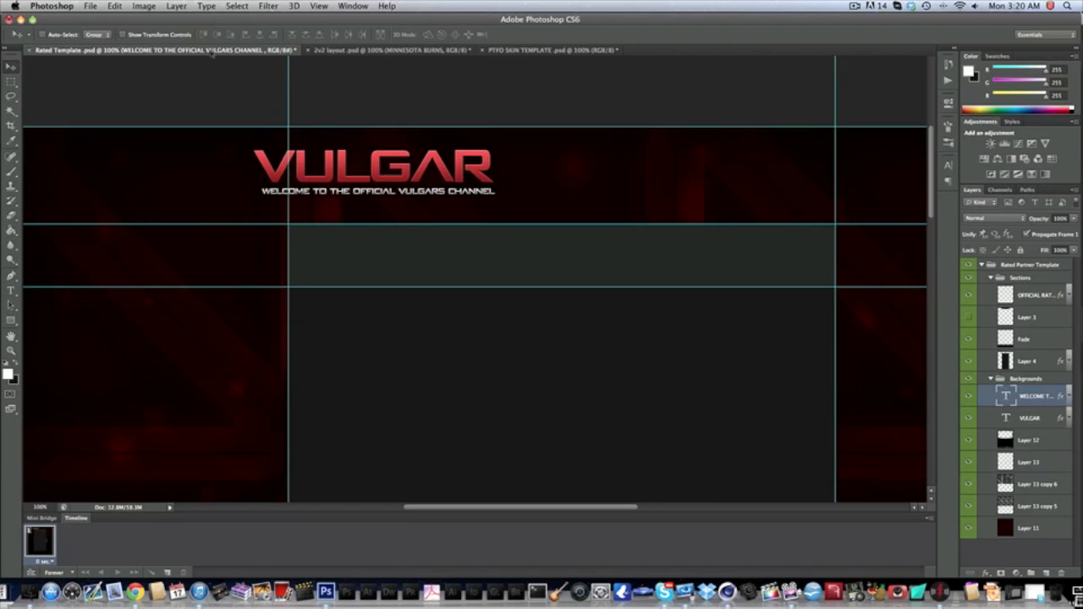
pyautogui.click(462, 53)
pyautogui.click(548, 52)
pyautogui.click(262, 52)
pyautogui.scroll(-3, 610, 262)
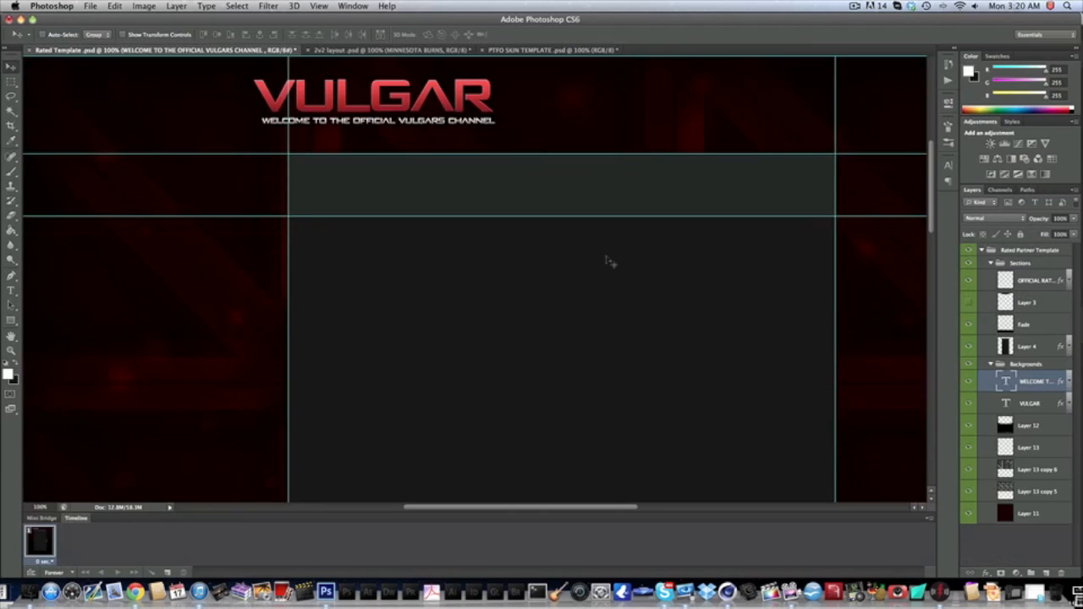
pyautogui.hscroll(3, 607, 261)
pyautogui.scroll(2, 607, 261)
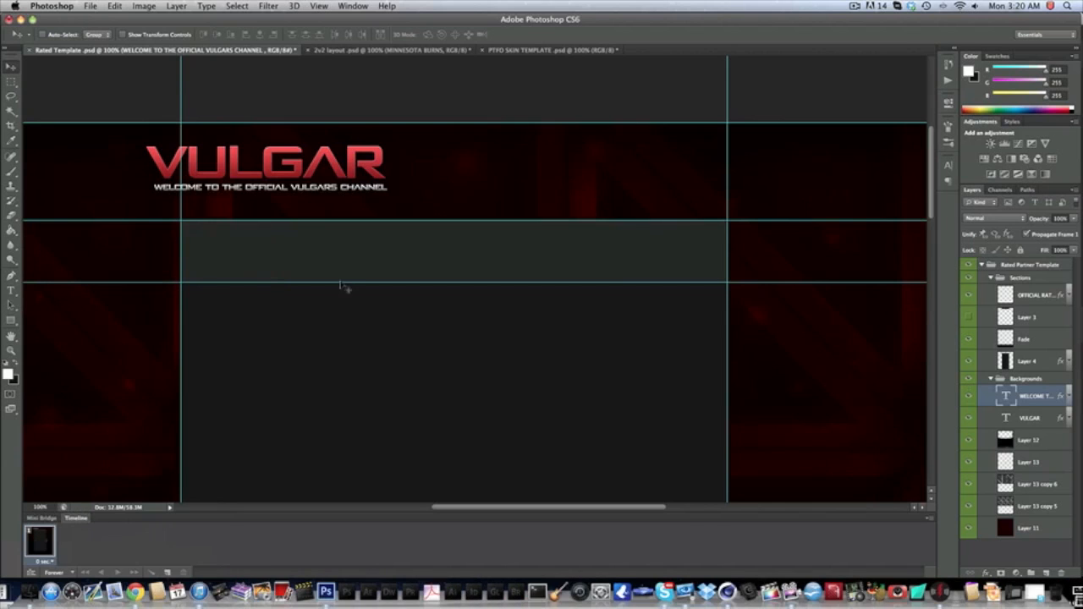
pyautogui.hscroll(-2, 347, 286)
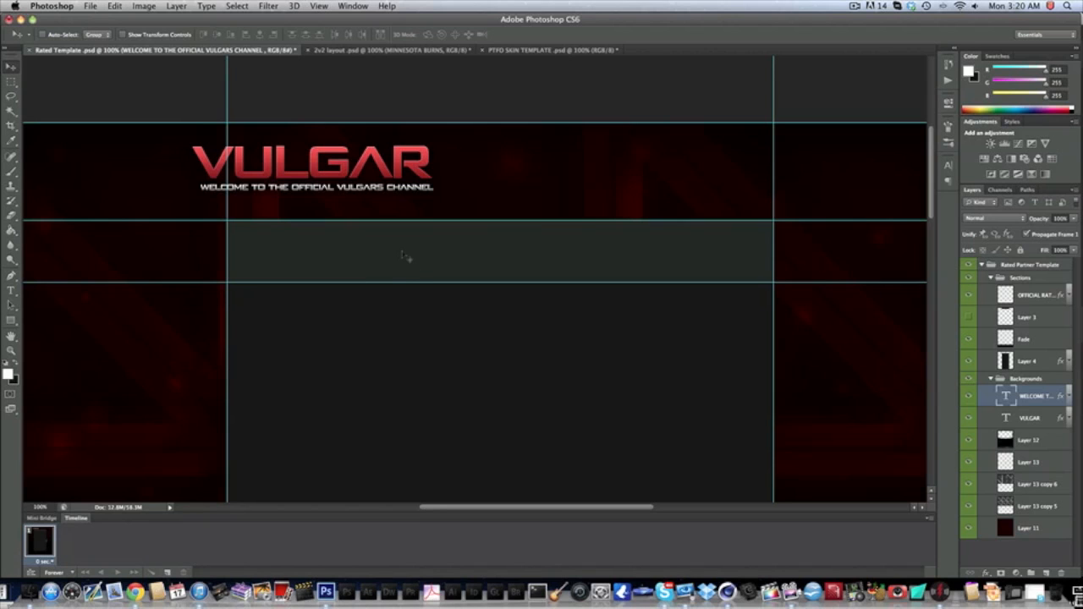
pyautogui.scroll(-6, 665, 437)
pyautogui.hscroll(2, 665, 438)
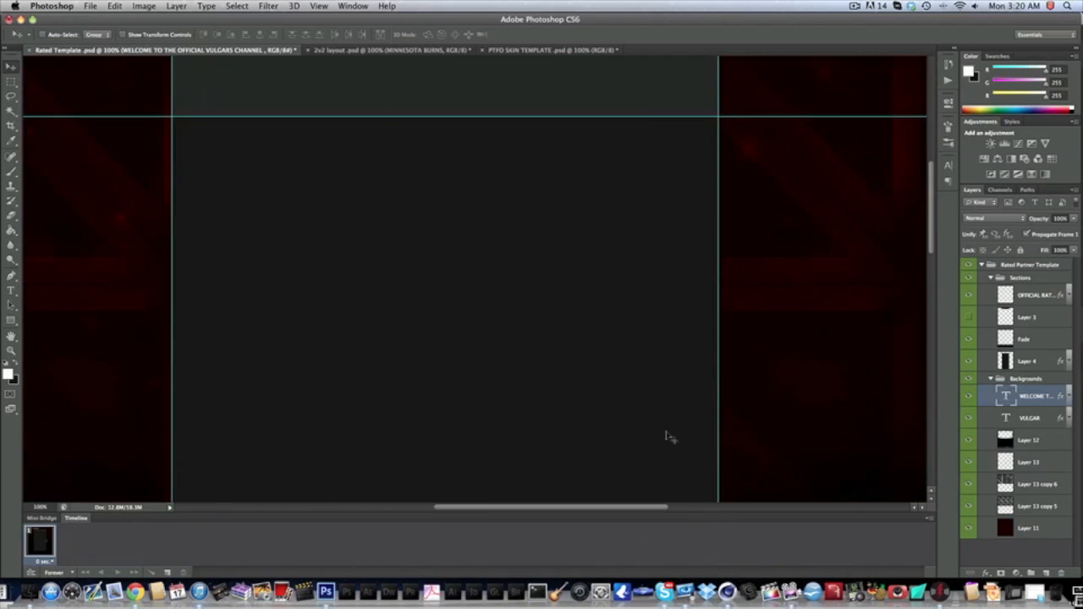
pyautogui.scroll(8, 666, 438)
pyautogui.hscroll(-1, 665, 437)
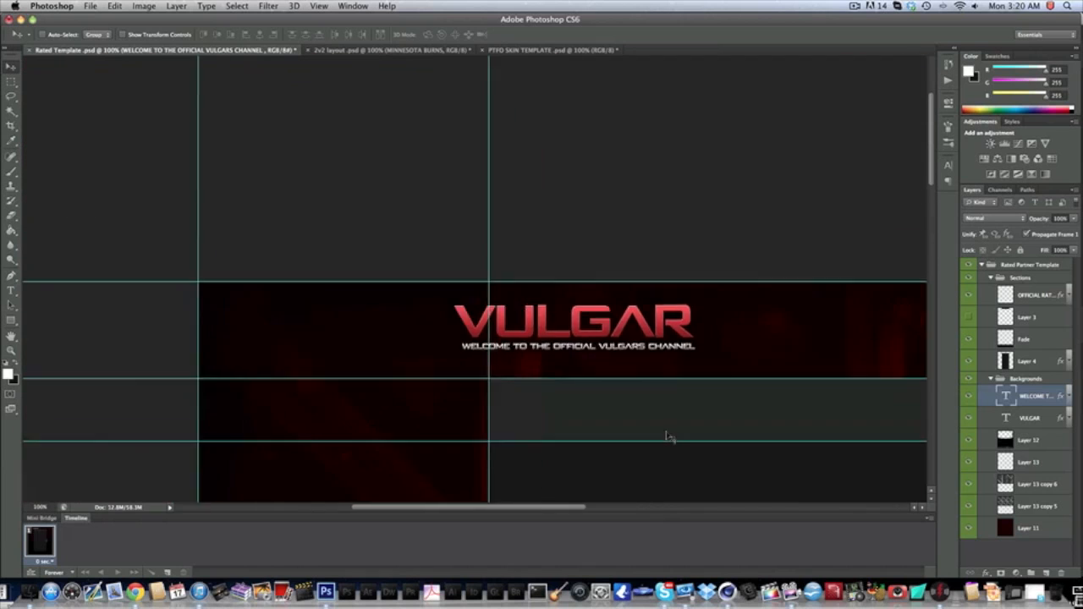
pyautogui.scroll(-3, 669, 437)
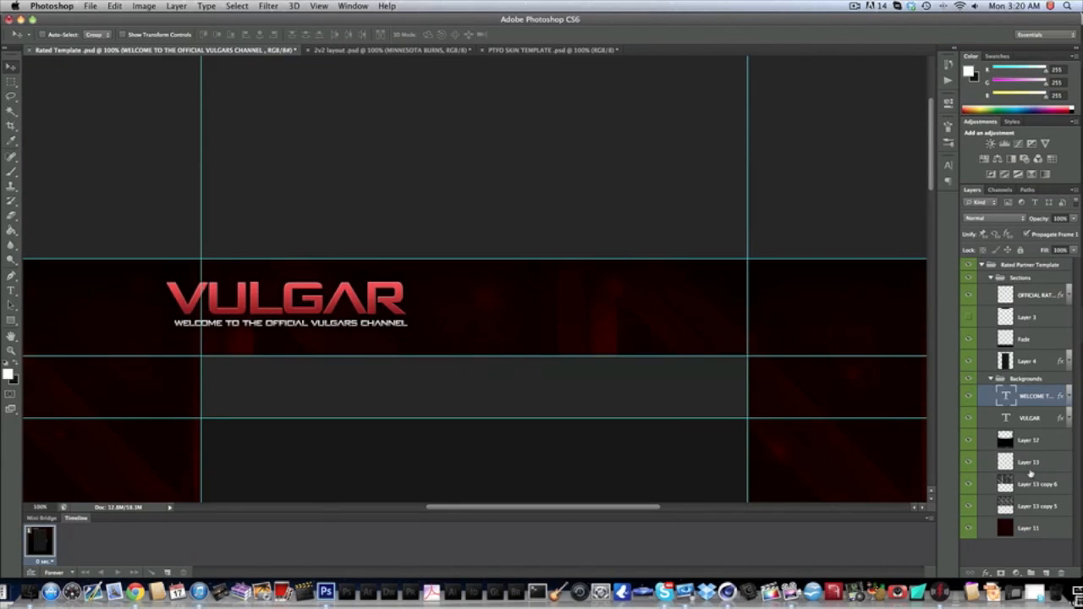
pyautogui.click(1029, 469)
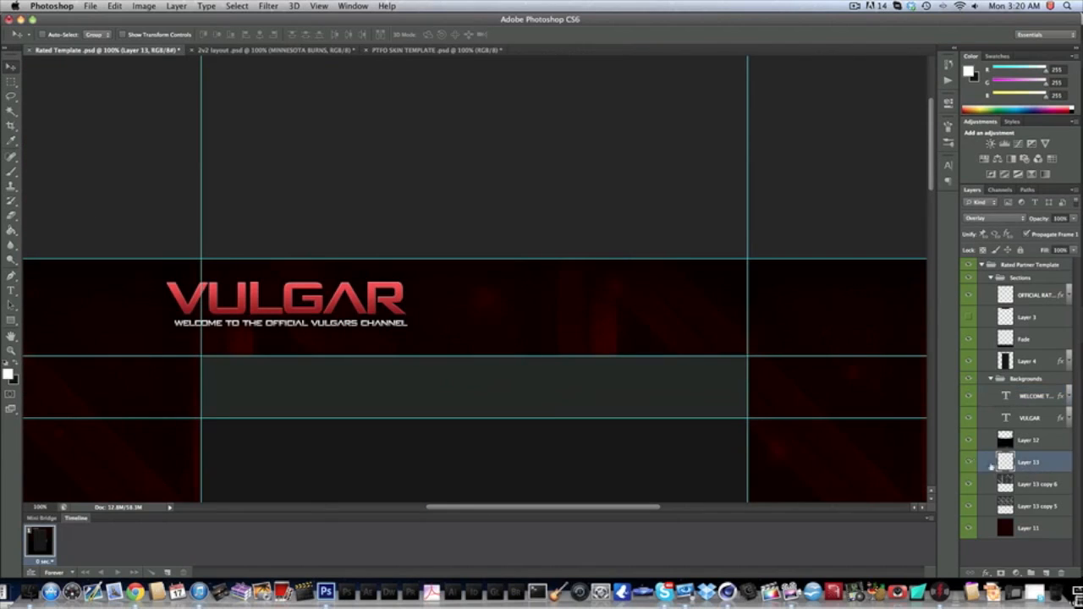
pyautogui.click(1023, 449)
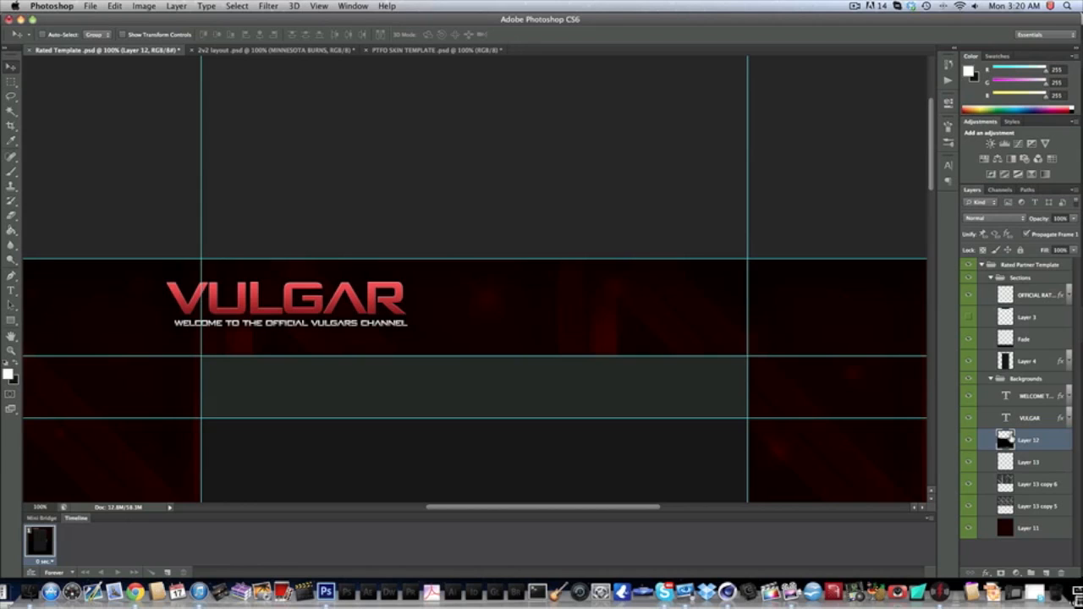
pyautogui.click(1038, 459)
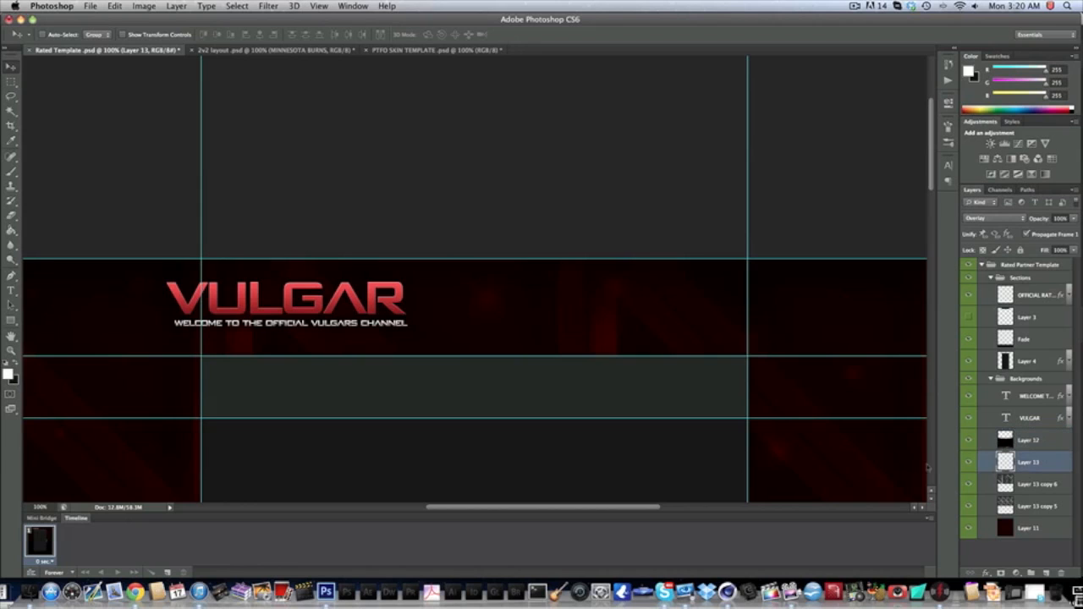
pyautogui.click(1012, 445)
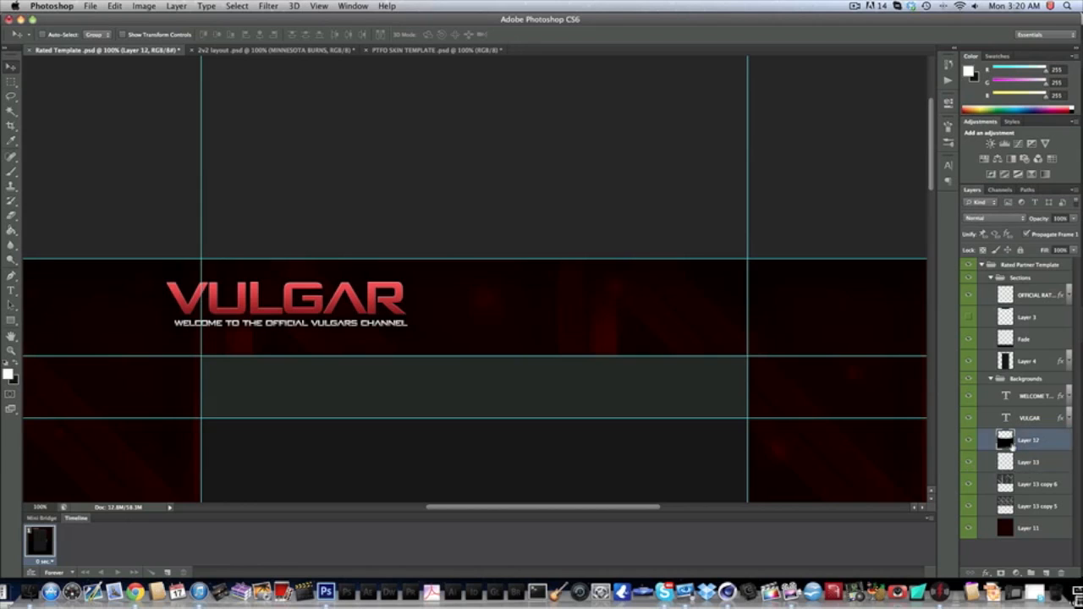
# Switch to Chrome, open YouTube and view the signed-in account's own channel page with its social links header.
pyautogui.click(136, 572)
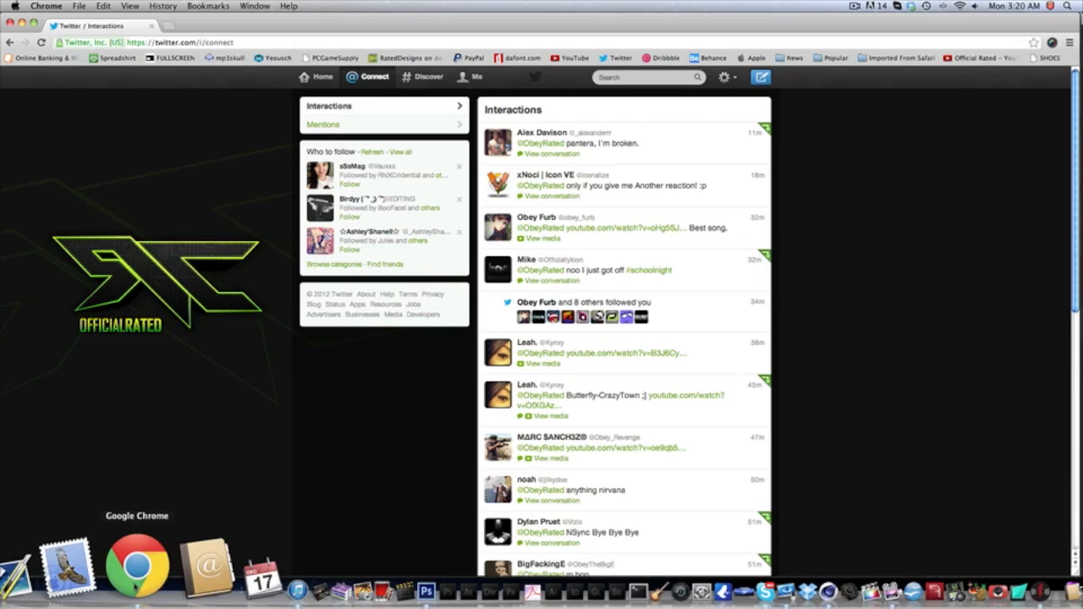
pyautogui.click(584, 57)
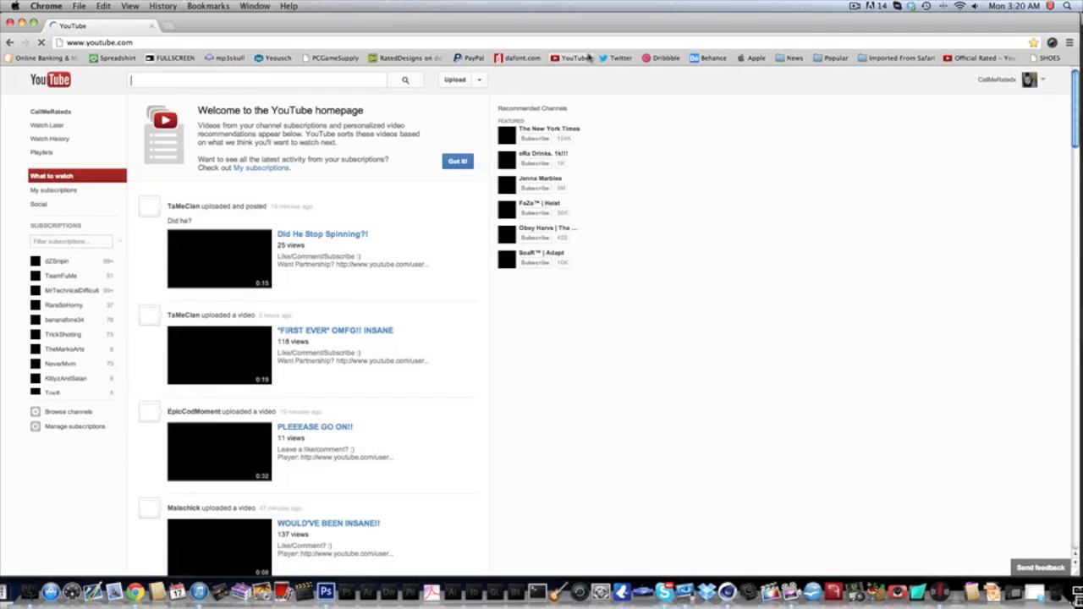
pyautogui.click(1028, 78)
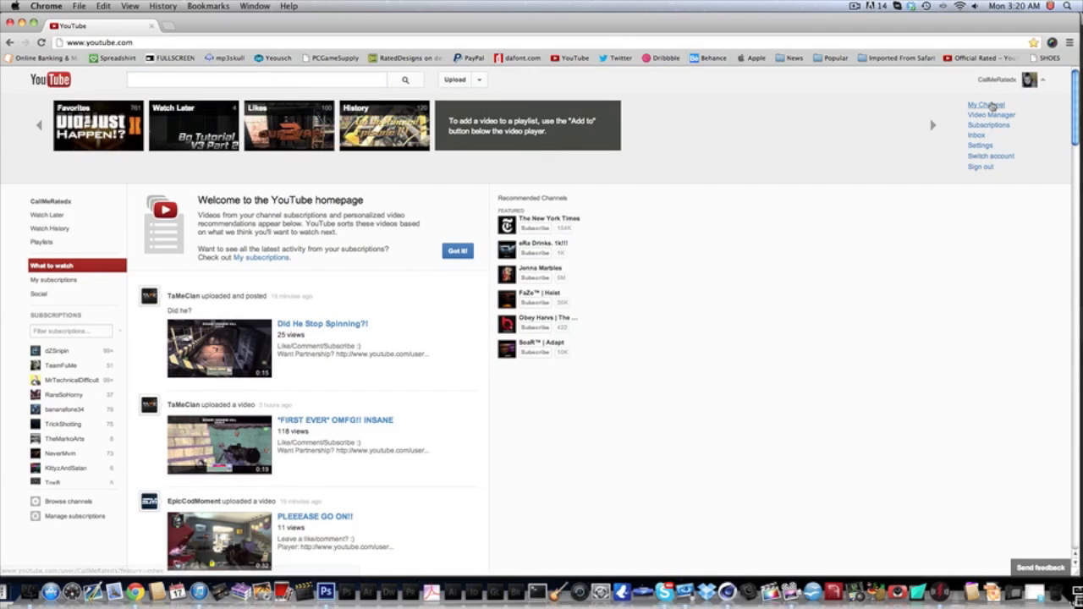
pyautogui.click(990, 105)
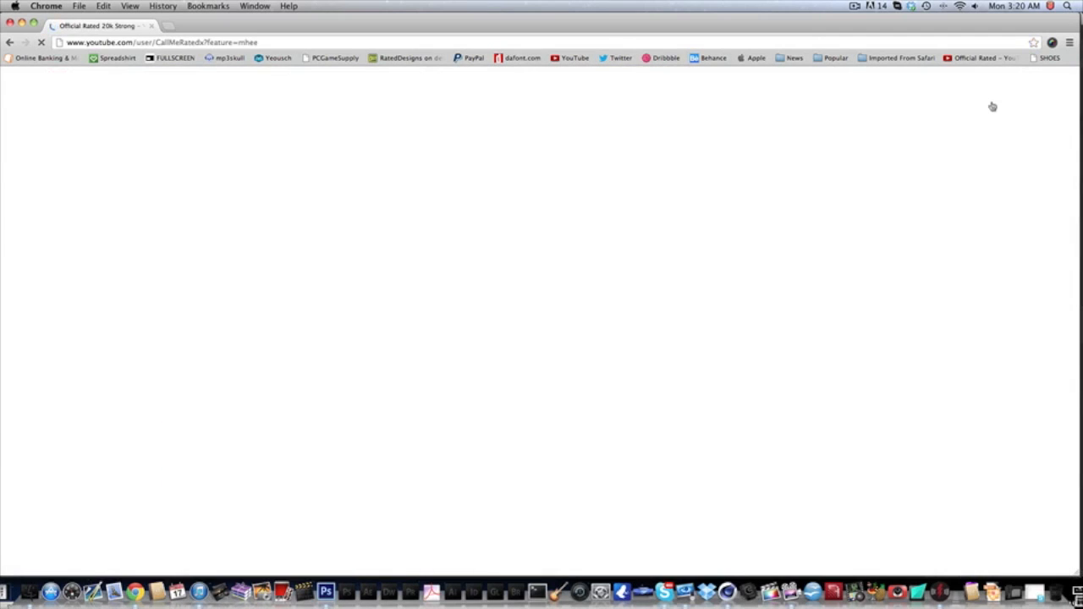
pyautogui.scroll(-5, 920, 209)
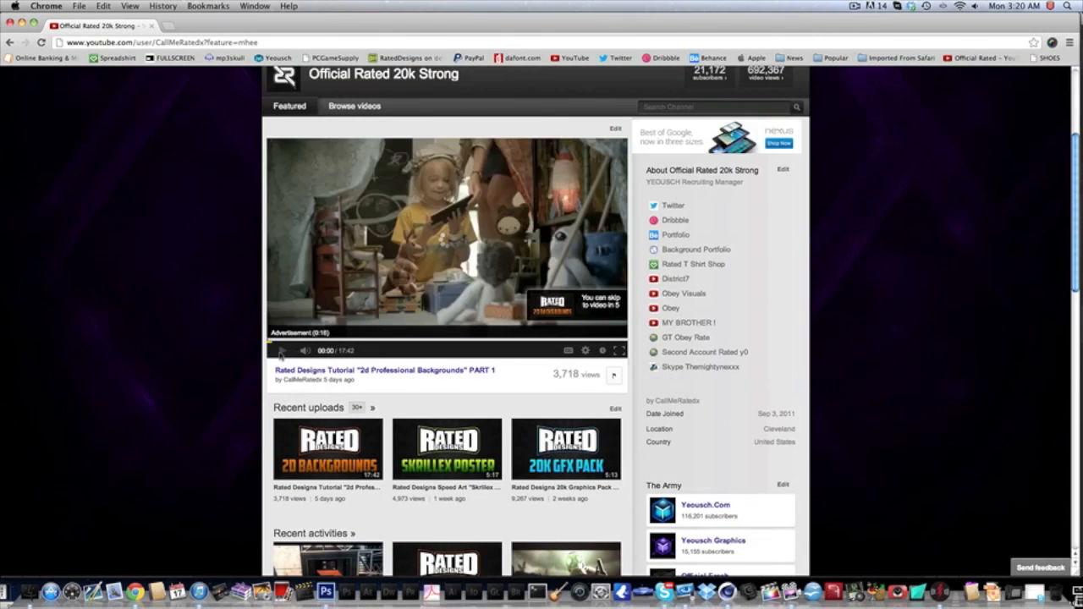
pyautogui.scroll(1, 114, 337)
pyautogui.scroll(4, 115, 337)
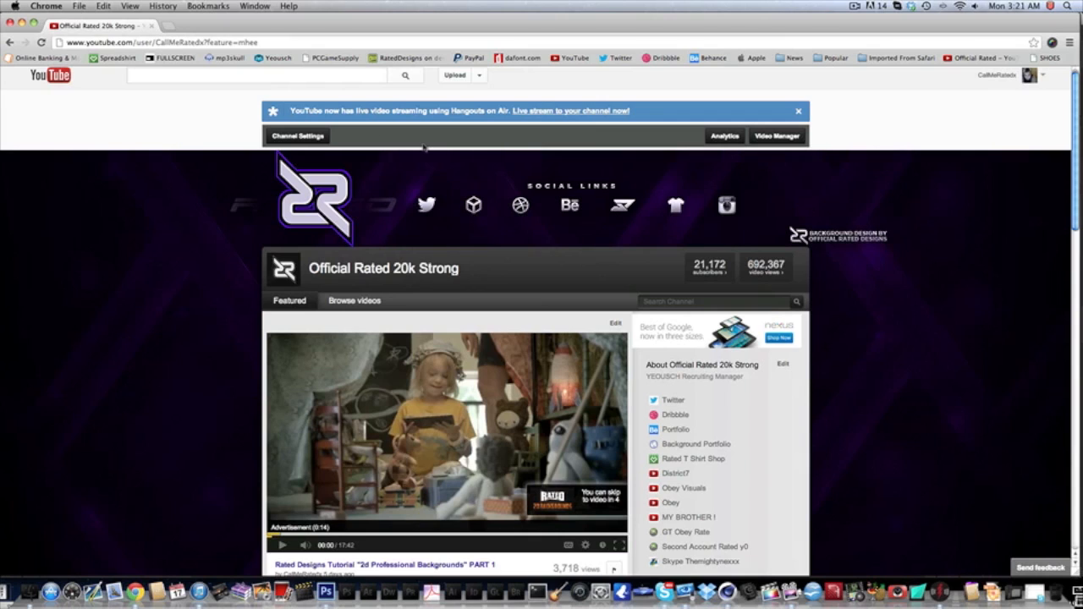
# Open the Australian graphic designer's channel from The Army Continued list and examine its social links bar and tutorial uploads.
pyautogui.scroll(-15, 424, 147)
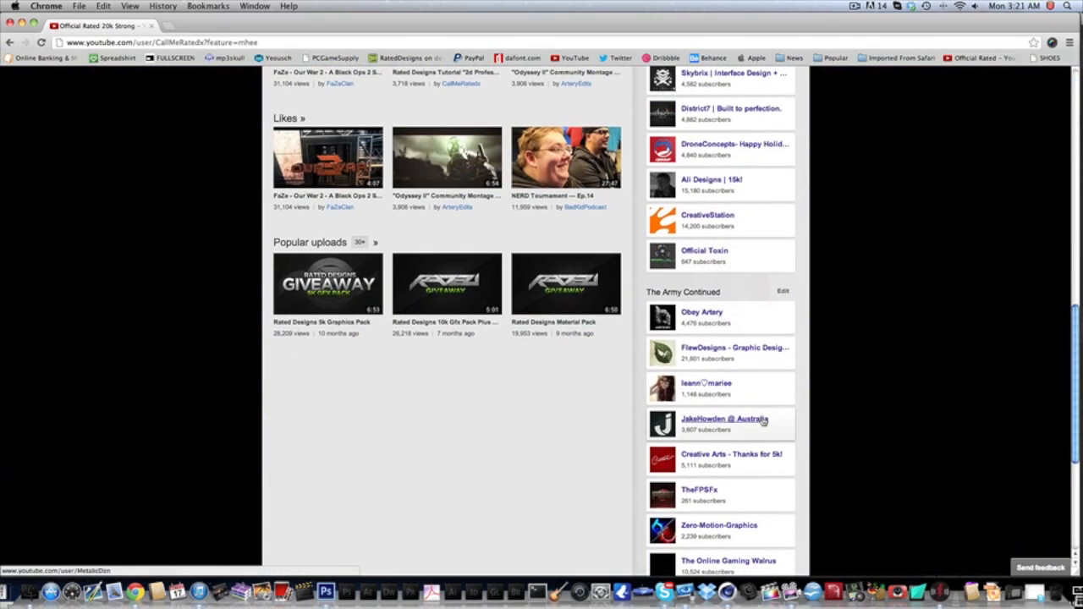
pyautogui.click(763, 420)
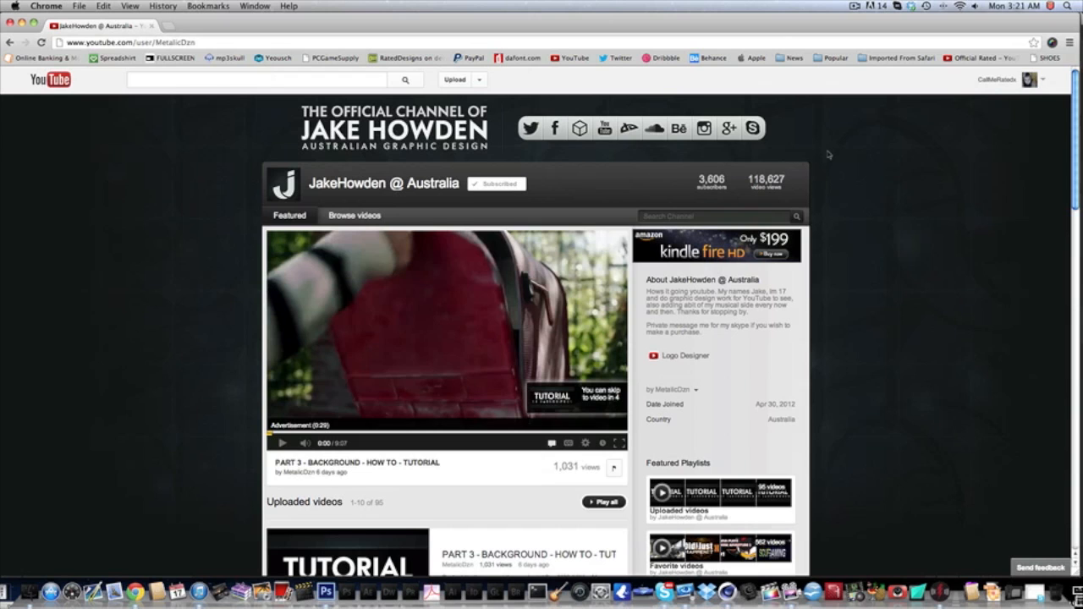
pyautogui.scroll(-5, 829, 155)
pyautogui.scroll(-1, 388, 206)
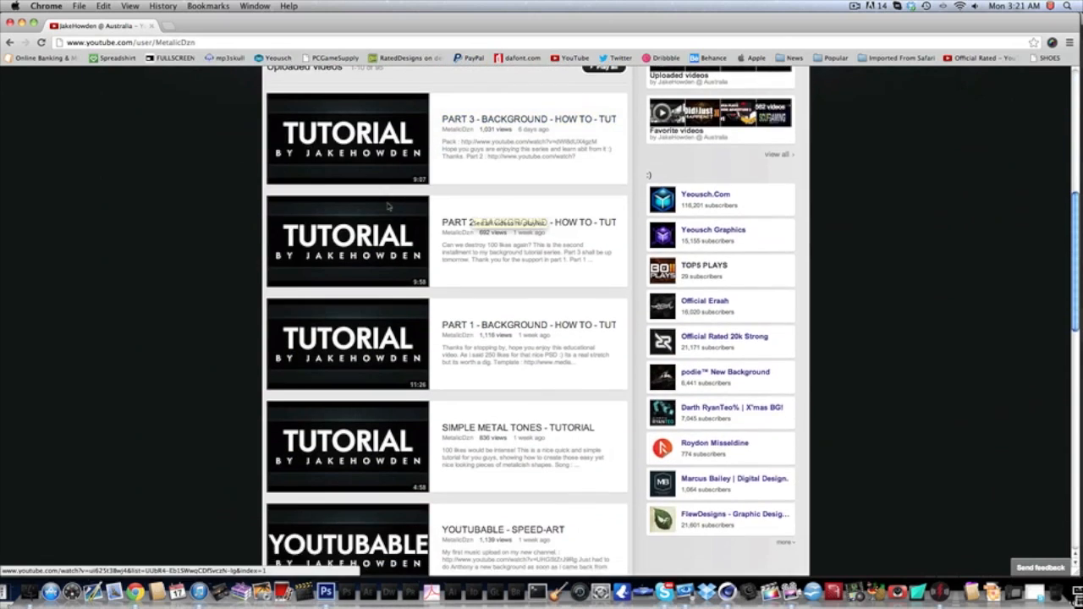
pyautogui.scroll(5, 388, 205)
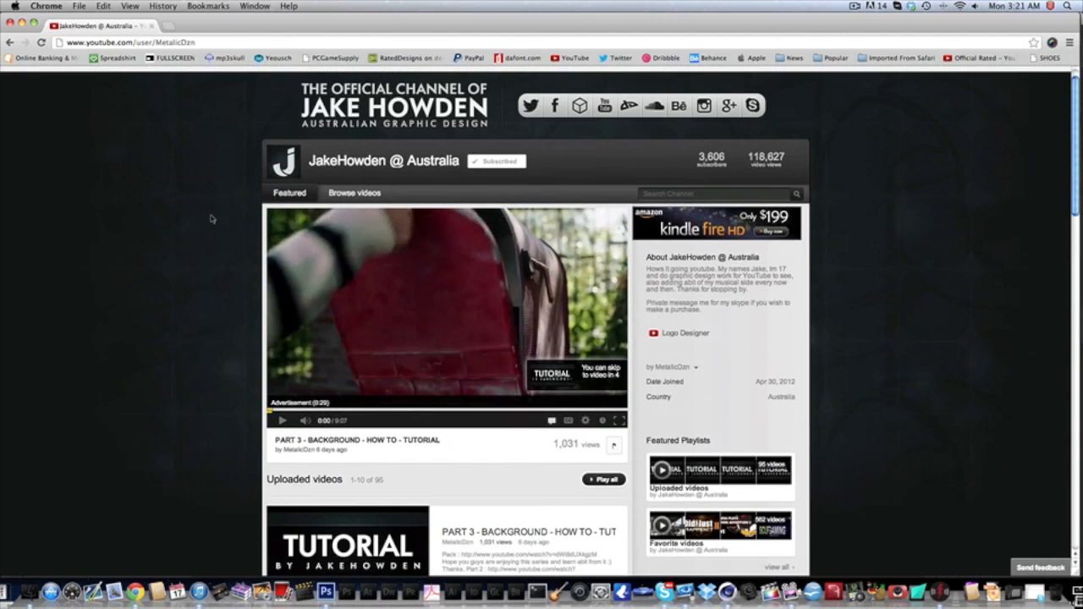
pyautogui.scroll(1, 211, 219)
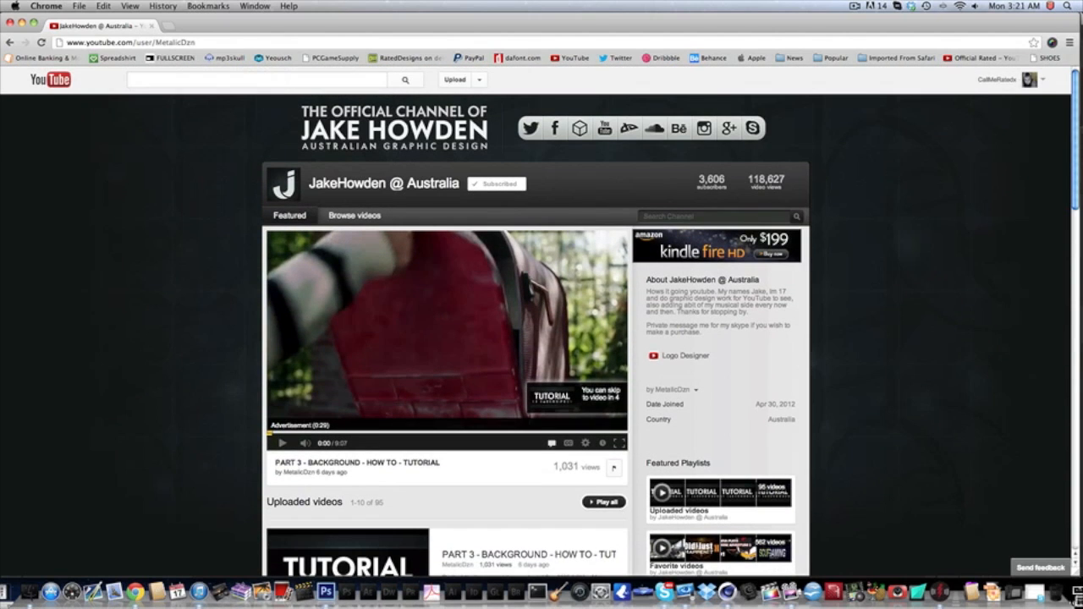
# Close the browser window and return to the Rated Template document in Photoshop.
pyautogui.click(1040, 81)
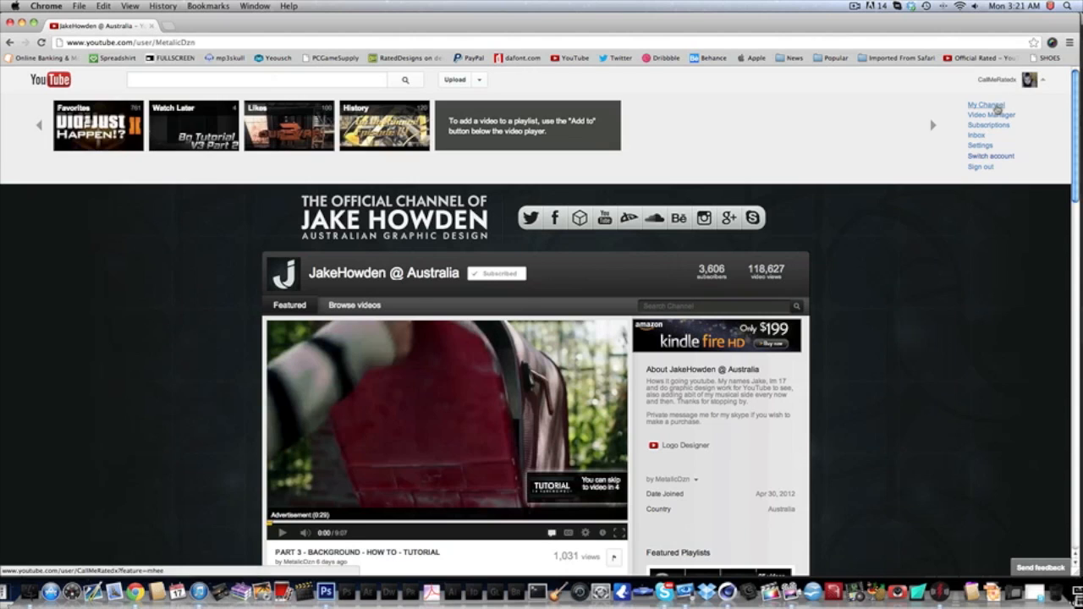
pyautogui.click(10, 22)
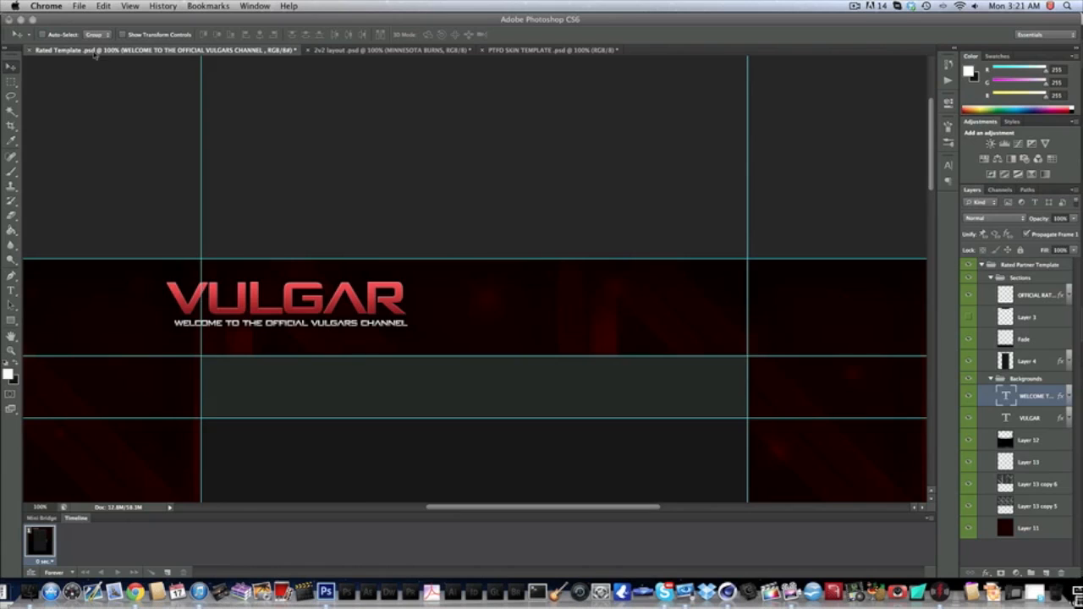
pyautogui.click(543, 220)
# Choose the shape tool for the social links bar and set the foreground color to light grey #d9d9d9.
pyautogui.scroll(-2, 394, 249)
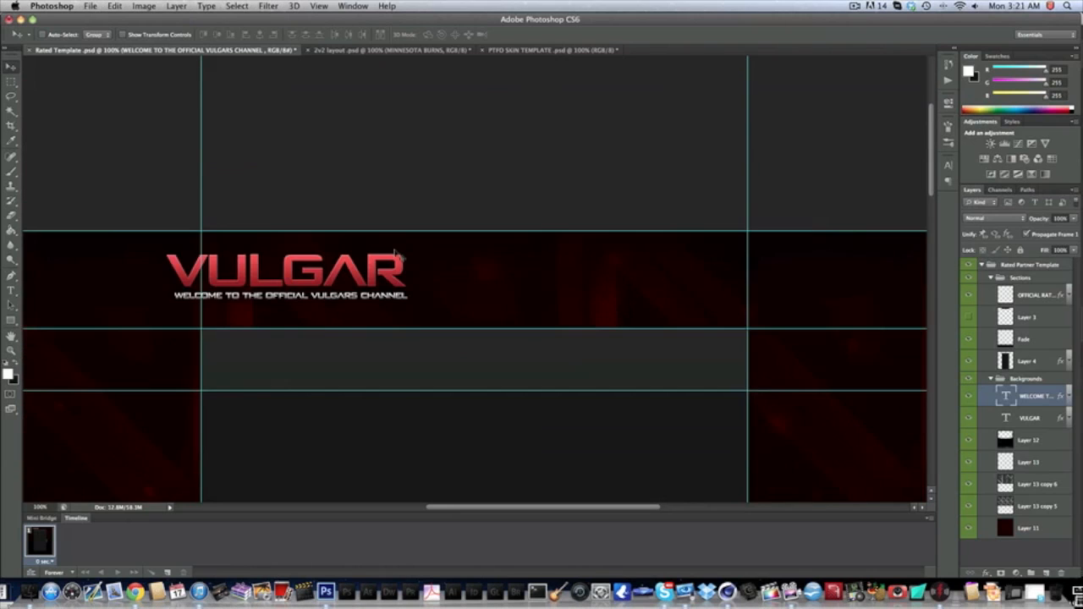
pyautogui.click(11, 320)
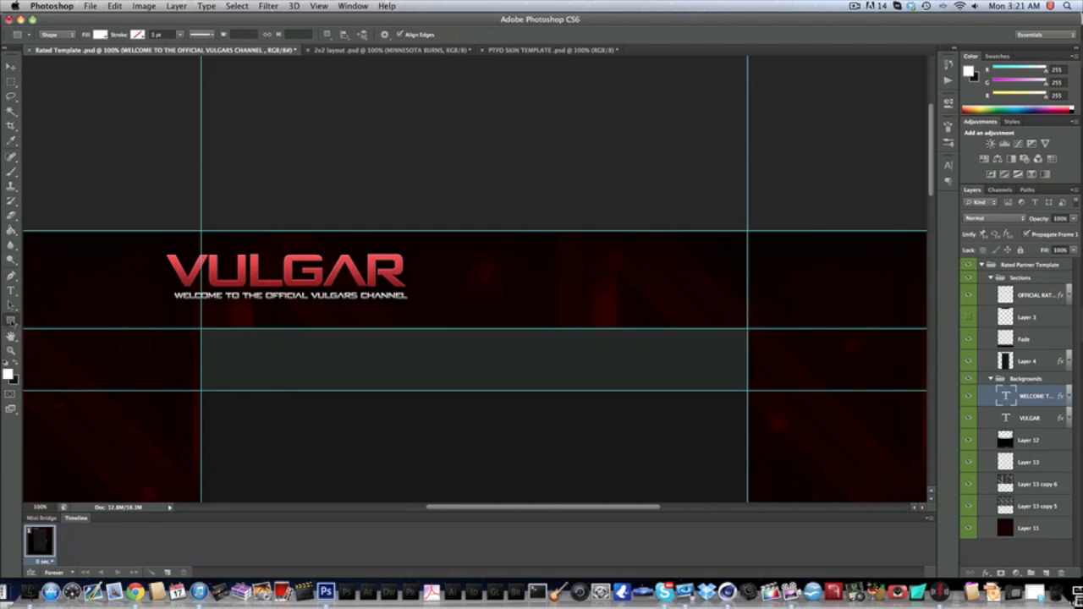
pyautogui.click(11, 320)
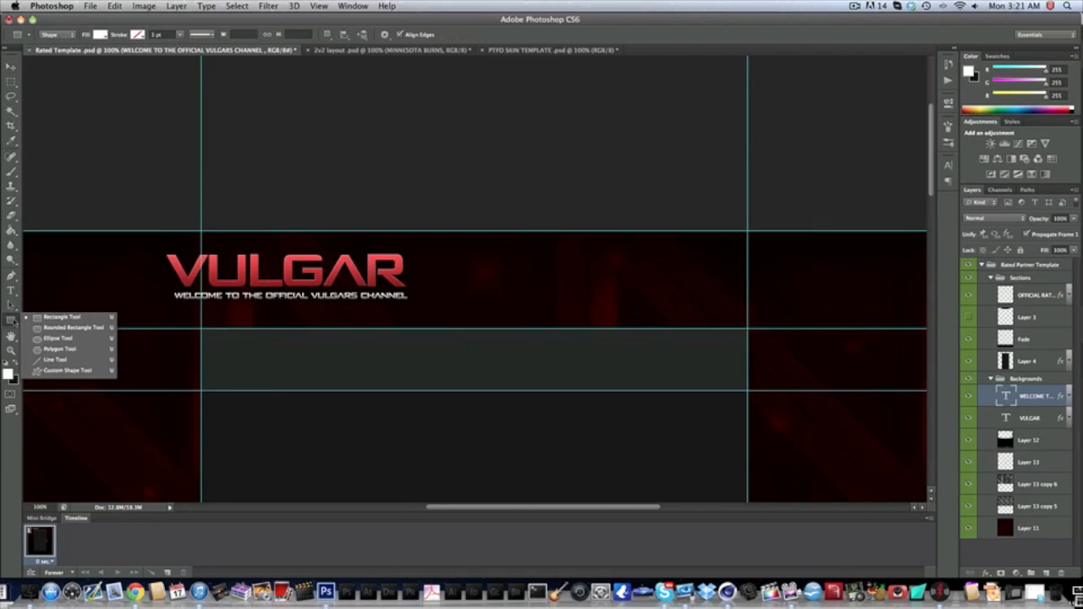
pyautogui.click(68, 327)
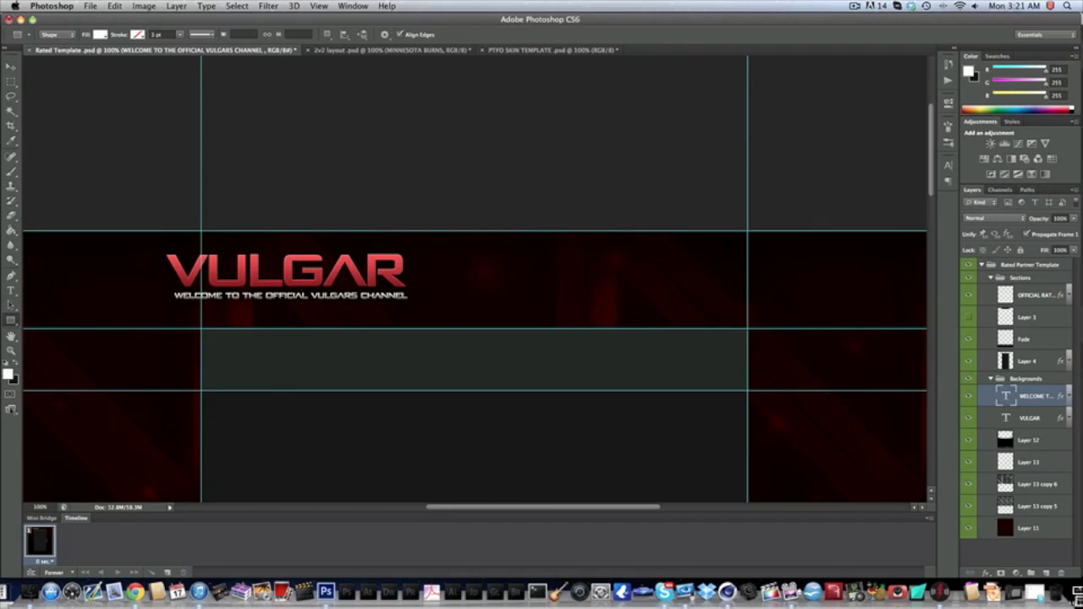
pyautogui.click(9, 373)
pyautogui.moveTo(449, 208); pyautogui.dragTo(341, 211)
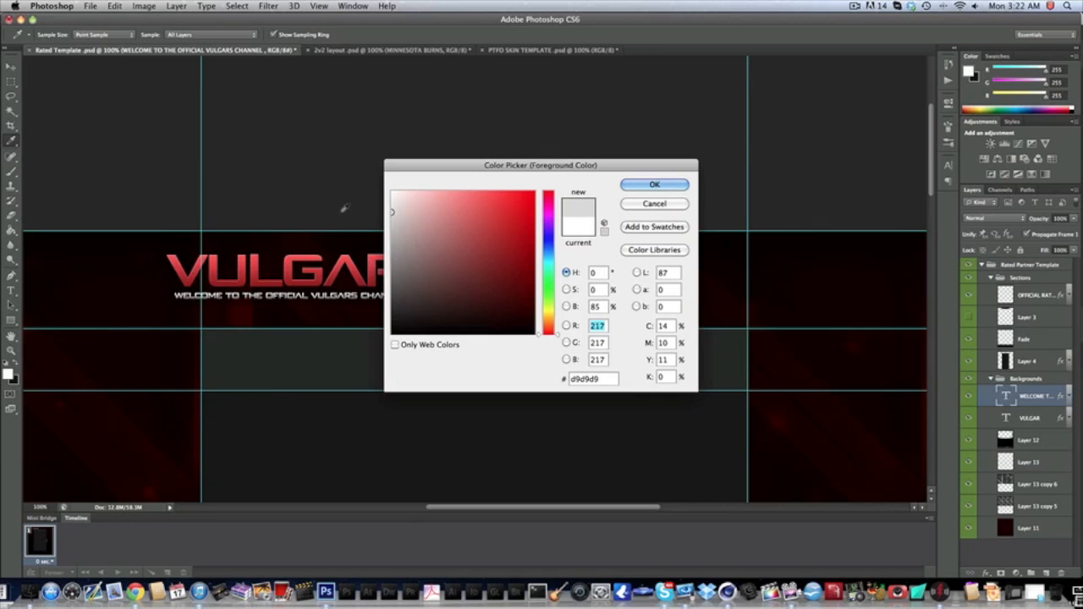
pyautogui.press('Return')
# Draw a wide, thin light grey rectangle in the header band beside the VULGAR logo and fine-tune its position.
pyautogui.press('u')
pyautogui.moveTo(435, 270); pyautogui.dragTo(670, 298)
pyautogui.press('v')
pyautogui.moveTo(560, 319); pyautogui.dragTo(582, 312)
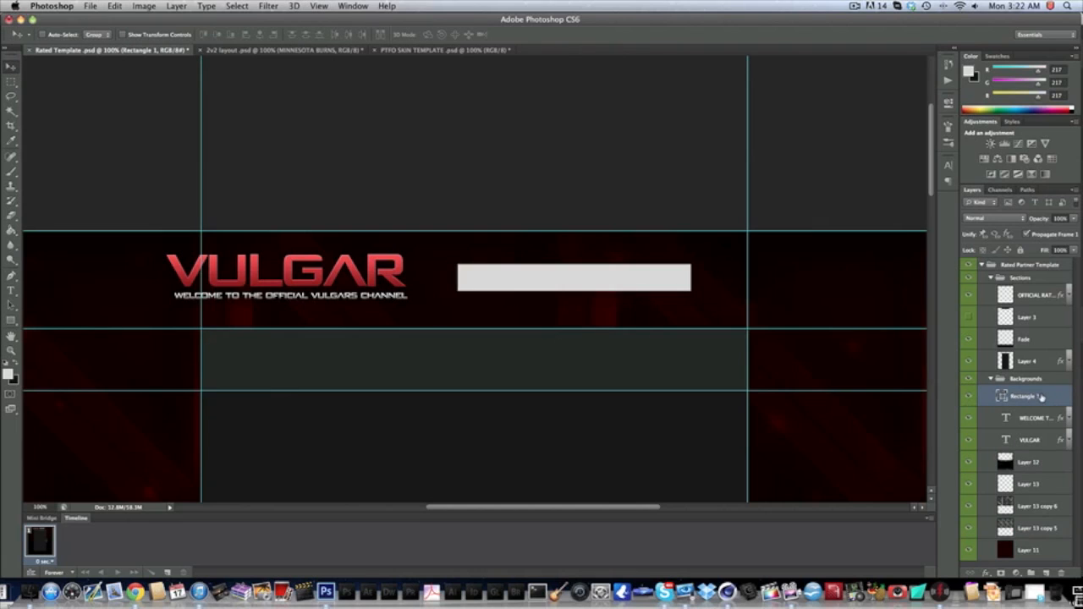
pyautogui.moveTo(679, 314); pyautogui.dragTo(684, 317)
pyautogui.press('Up')
pyautogui.press('Left')
pyautogui.press('Left')
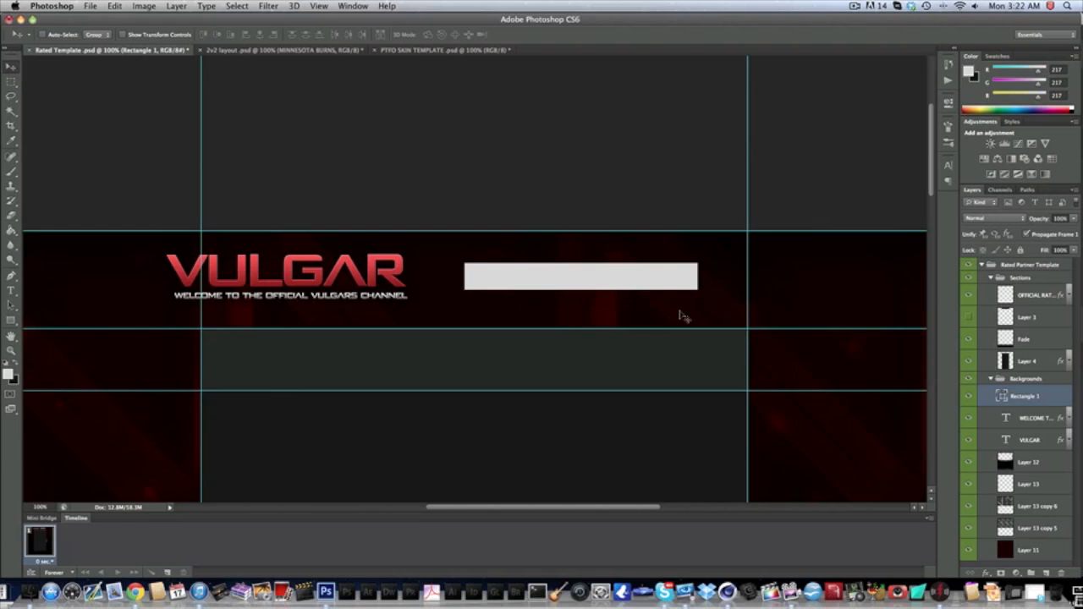
pyautogui.moveTo(584, 269); pyautogui.dragTo(566, 286)
# Rasterize the rectangle's layer and add a new empty layer above it as a clipping mask.
pyautogui.rightClick(1031, 398)
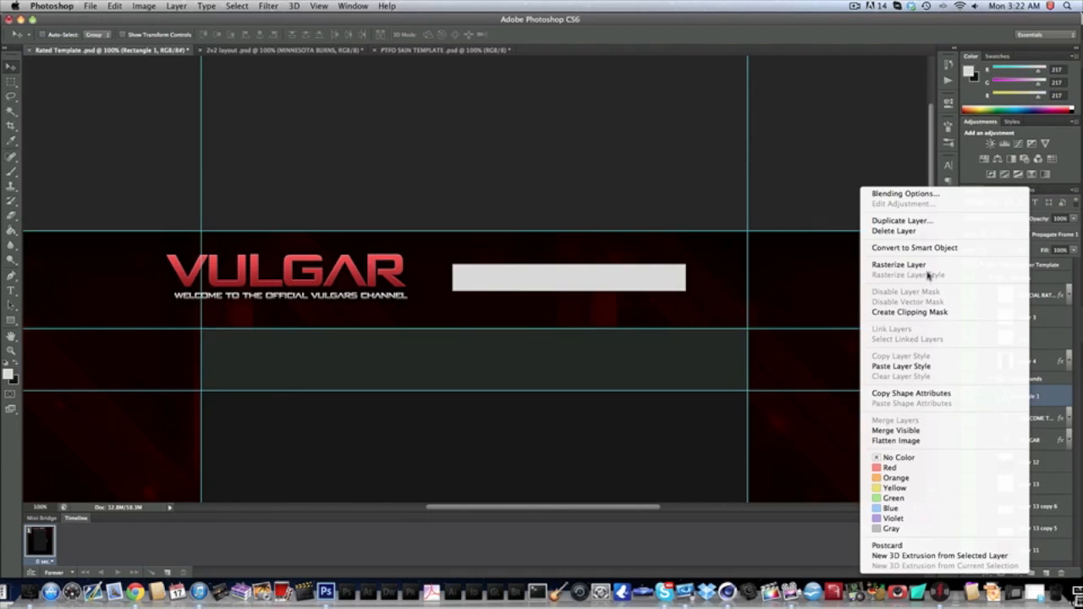
pyautogui.click(899, 267)
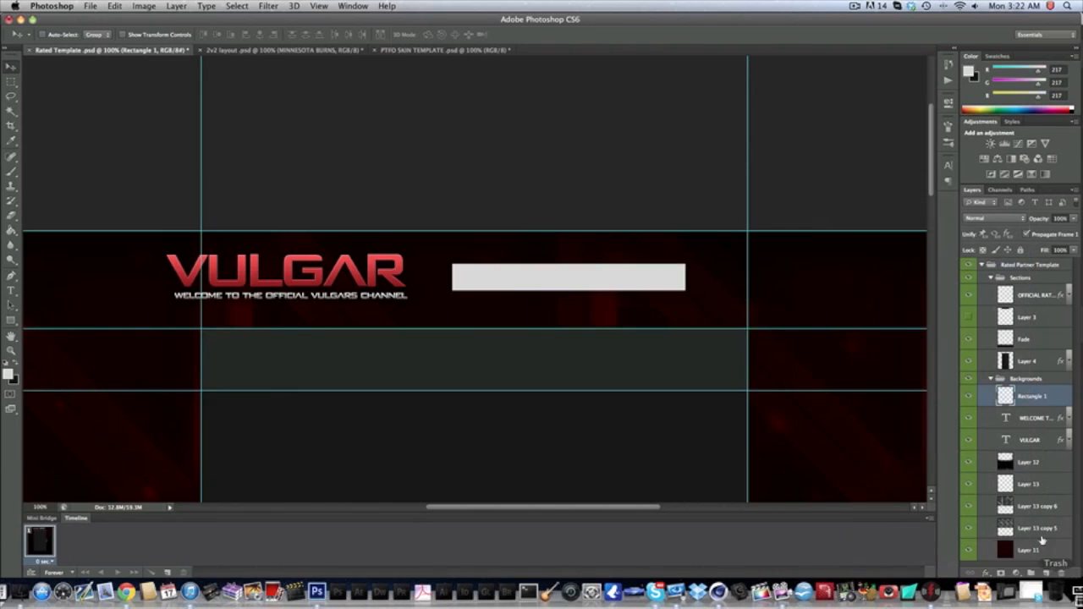
pyautogui.click(1047, 573)
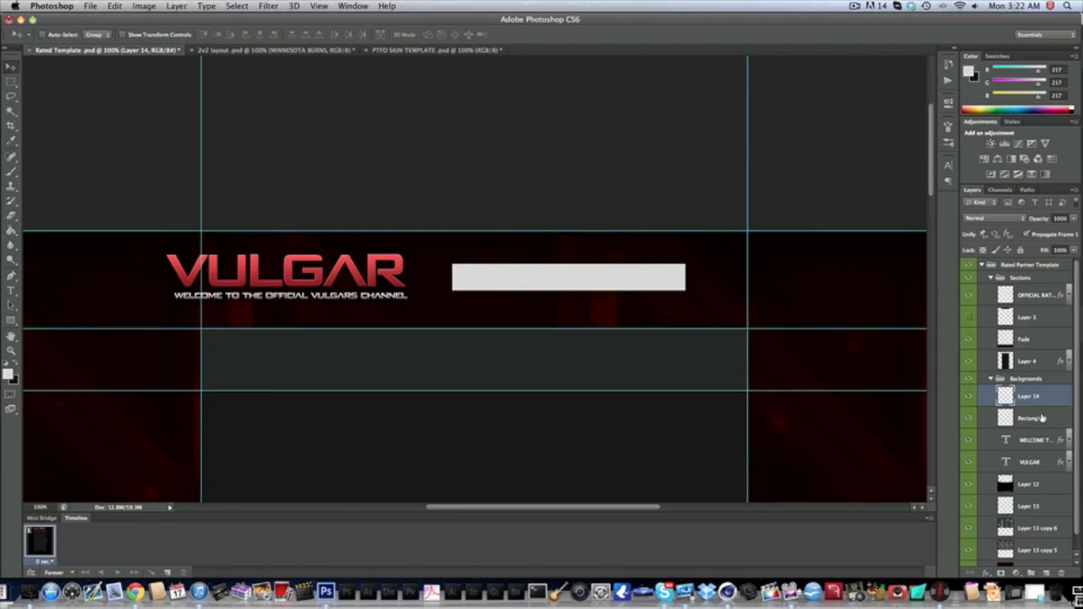
pyautogui.keyDown('alt'); pyautogui.click(1053, 406); pyautogui.keyUp('alt')
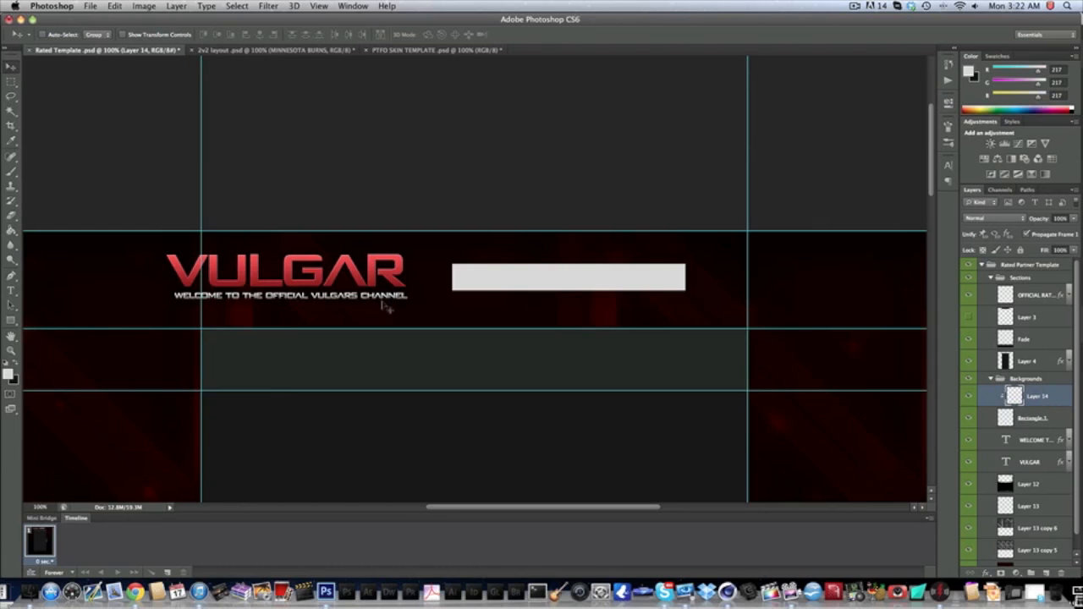
# Set up the Brush tool with a hard round tip 1 px in size.
pyautogui.click(11, 276)
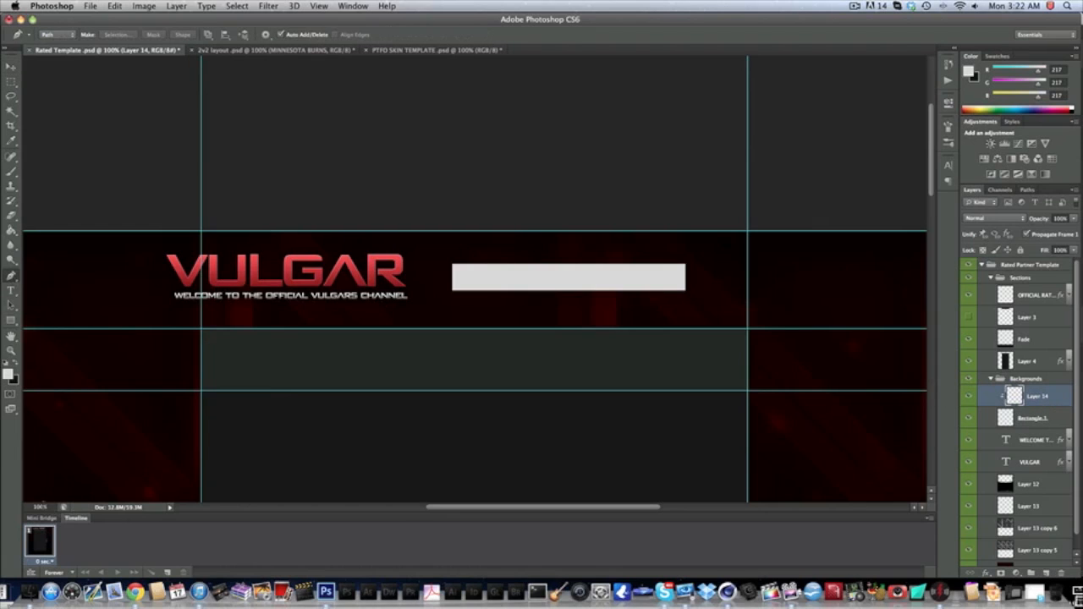
pyautogui.click(39, 507)
pyautogui.write('300')
pyautogui.press('Return')
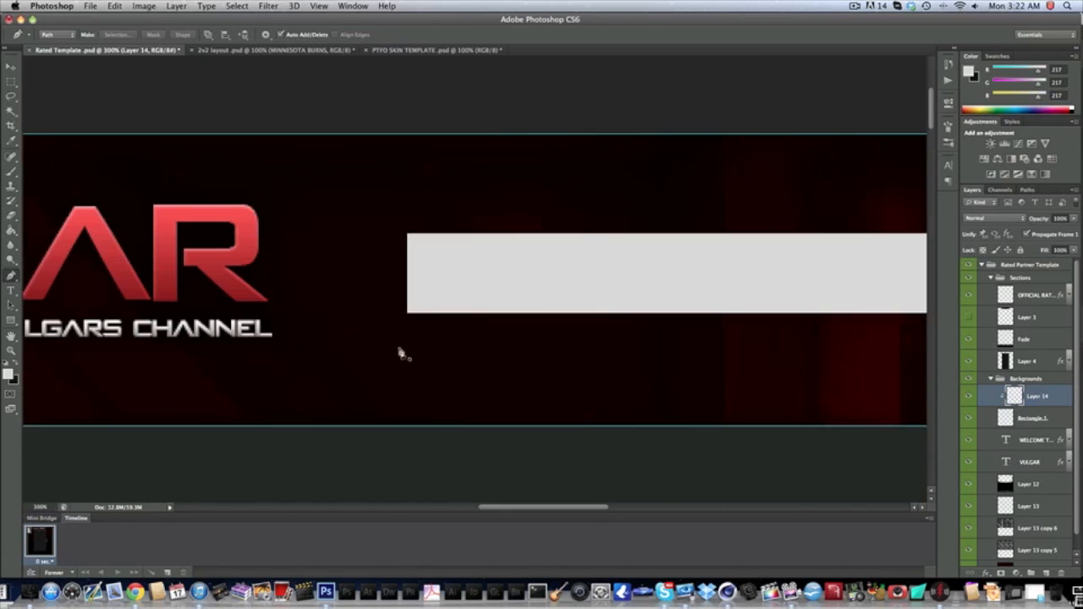
pyautogui.scroll(1, 290, 217)
pyautogui.click(11, 171)
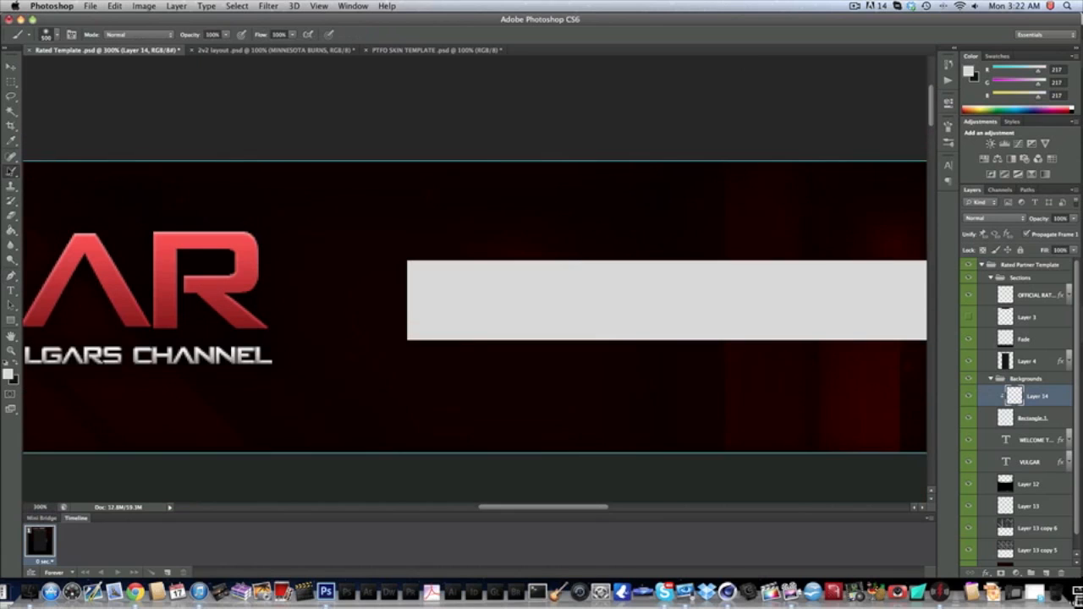
pyautogui.rightClick(38, 54)
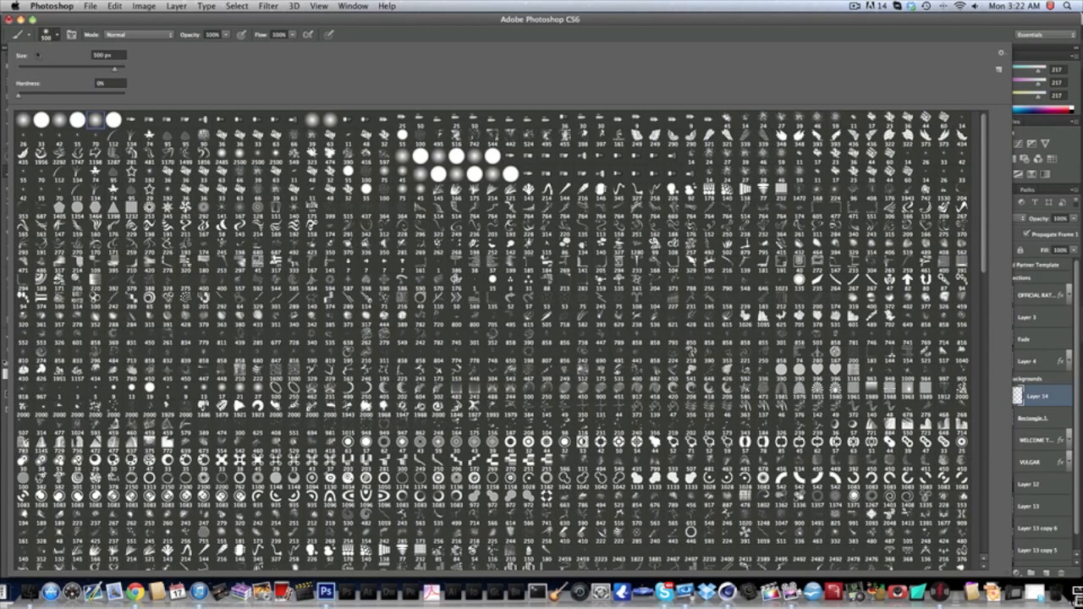
pyautogui.click(40, 119)
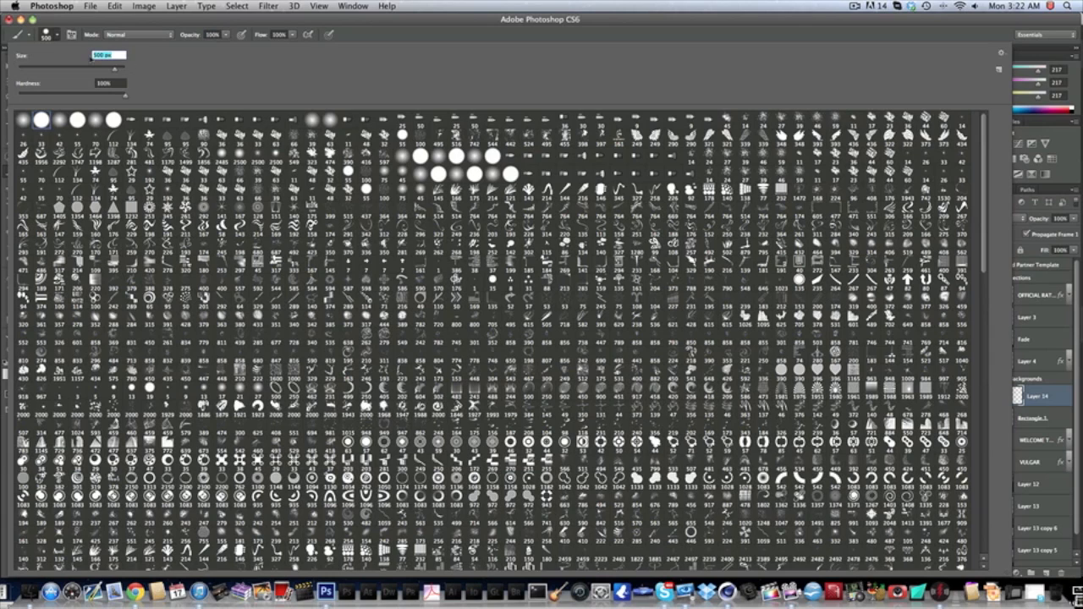
pyautogui.write('1')
pyautogui.press('Return')
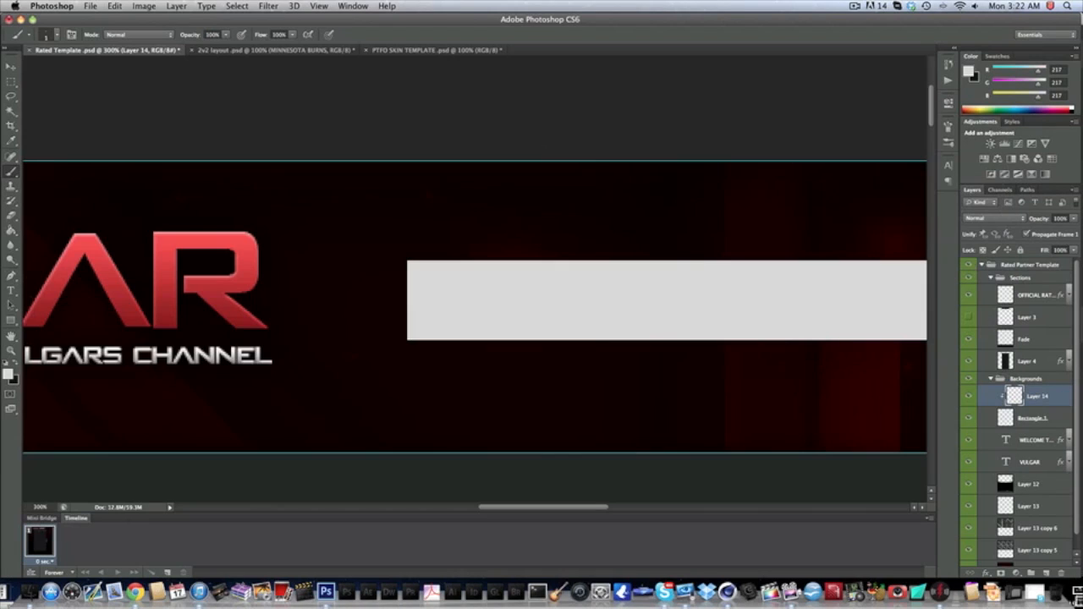
# Draw a straight vertical Pen path across the full height of the grey bar, near its end closest to the VULGAR logo.
pyautogui.click(12, 275)
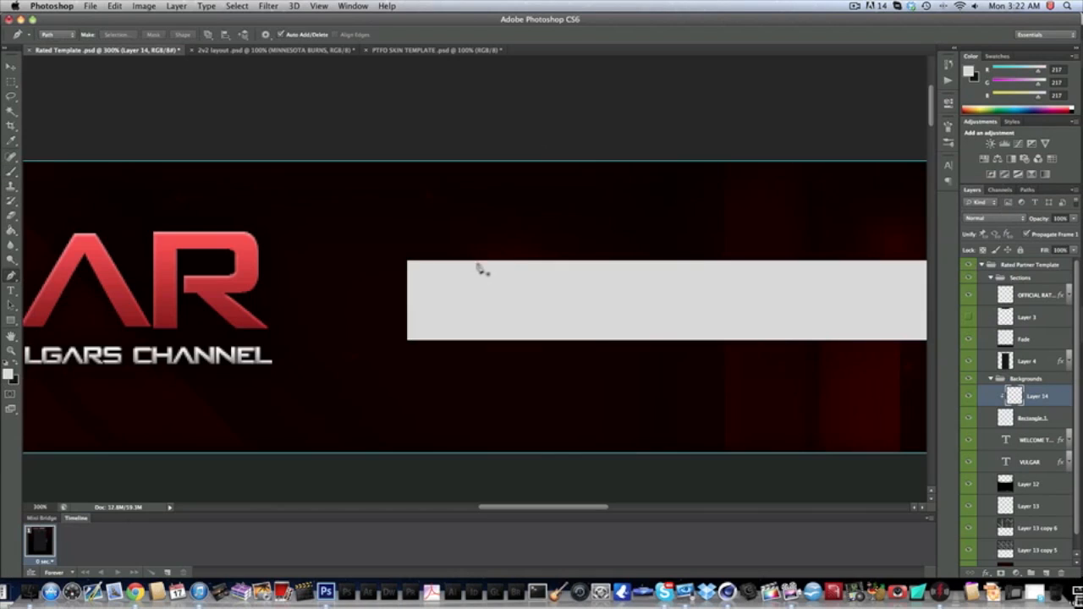
pyautogui.click(508, 263)
pyautogui.click(507, 341)
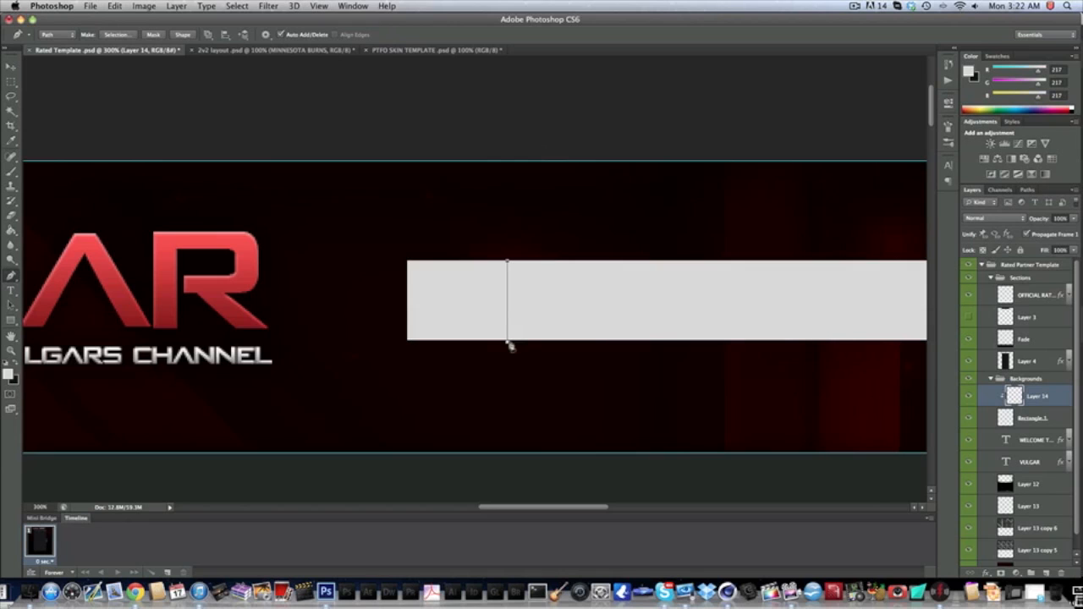
# Stroke the vertical path with the Brush and Simulate Pressure enabled, and delete the path.
pyautogui.rightClick(540, 403)
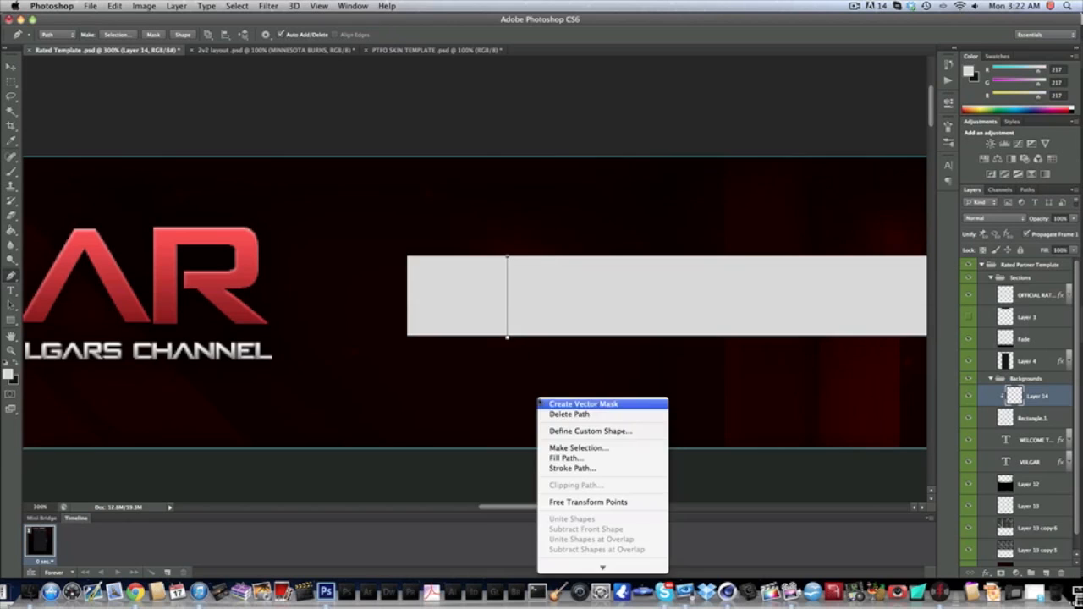
pyautogui.click(569, 468)
pyautogui.click(515, 273)
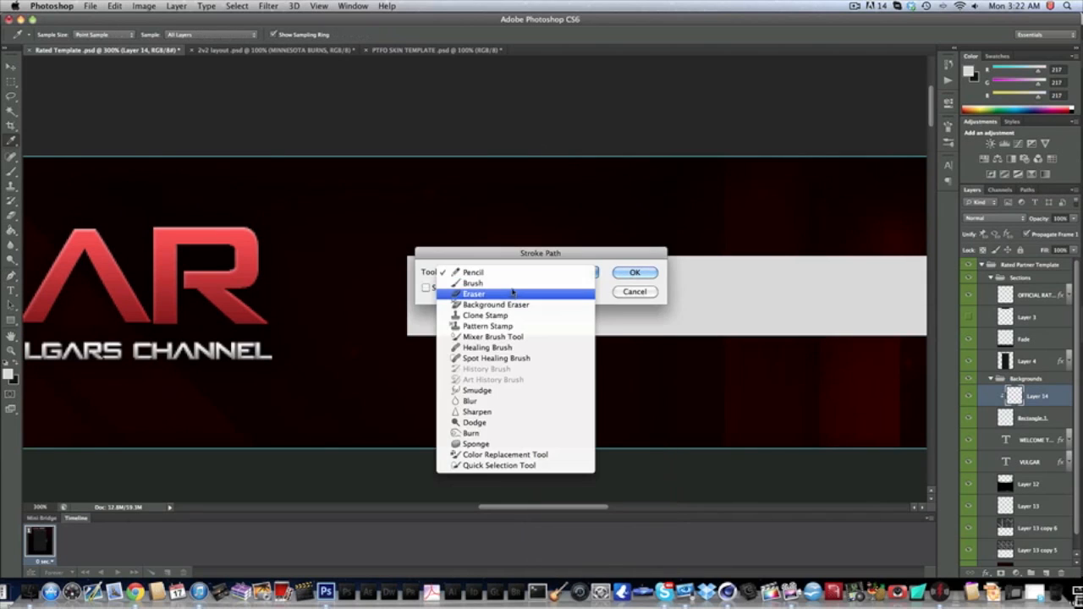
pyautogui.click(512, 282)
pyautogui.click(426, 287)
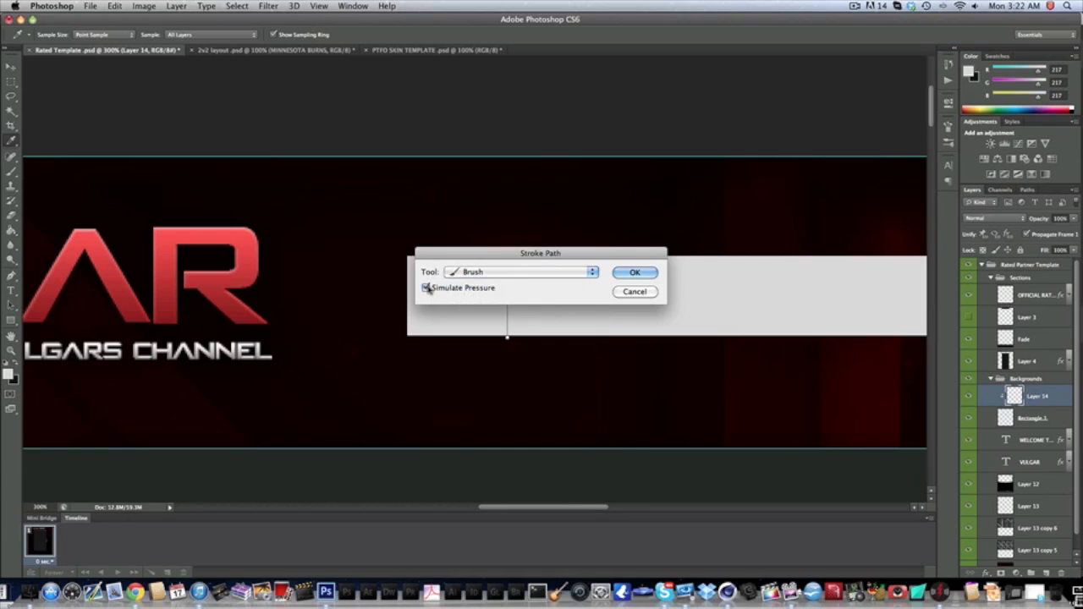
pyautogui.click(652, 272)
pyautogui.rightClick(546, 309)
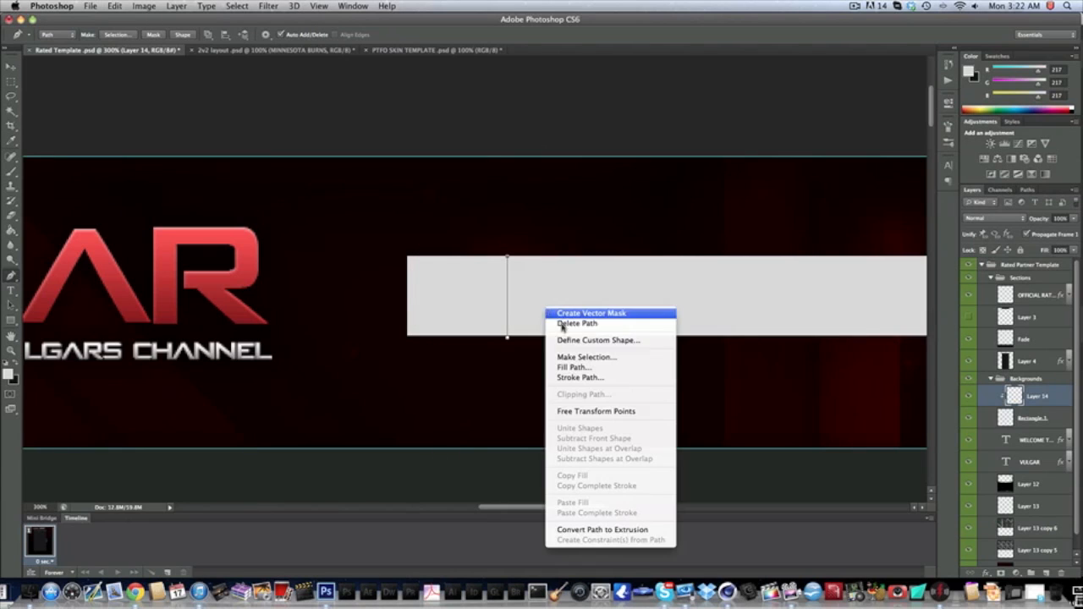
pyautogui.click(571, 323)
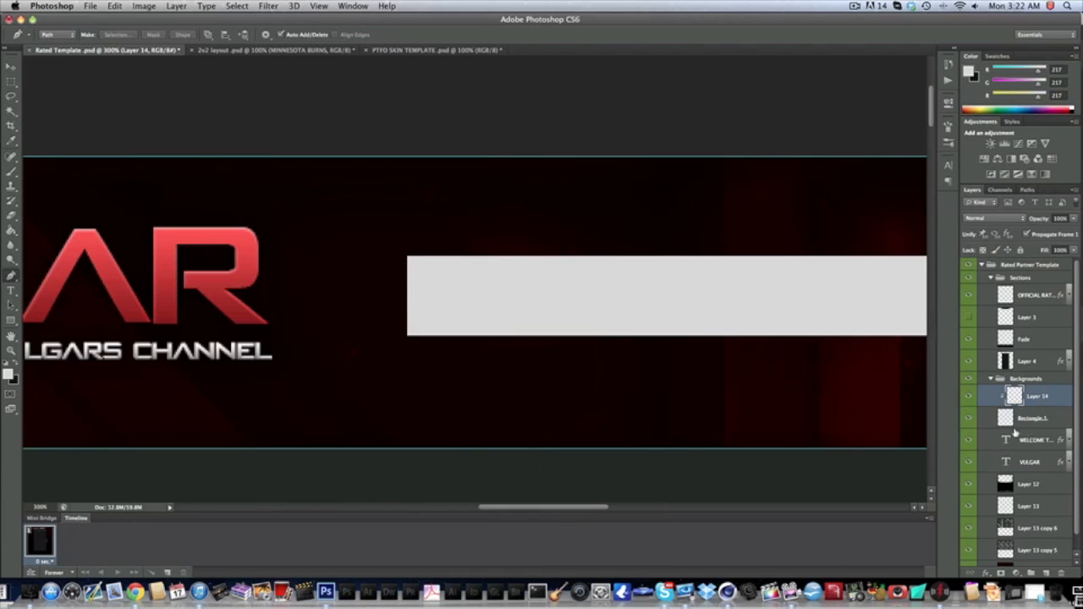
# Apply a white #ffffff Color Overlay to the line's layer and rasterize its layer style.
pyautogui.click(987, 573)
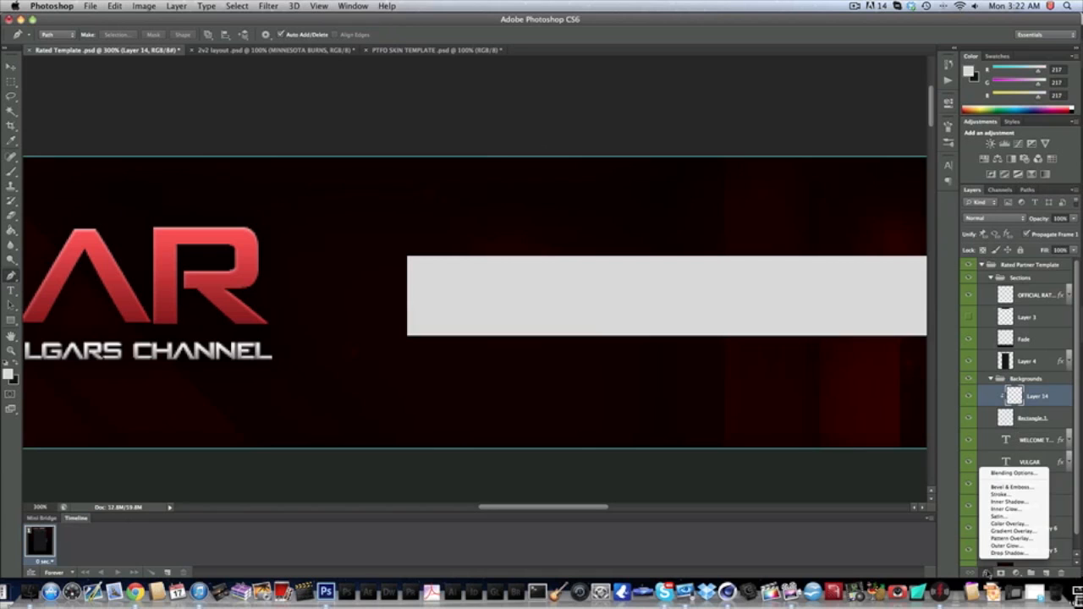
pyautogui.click(1009, 523)
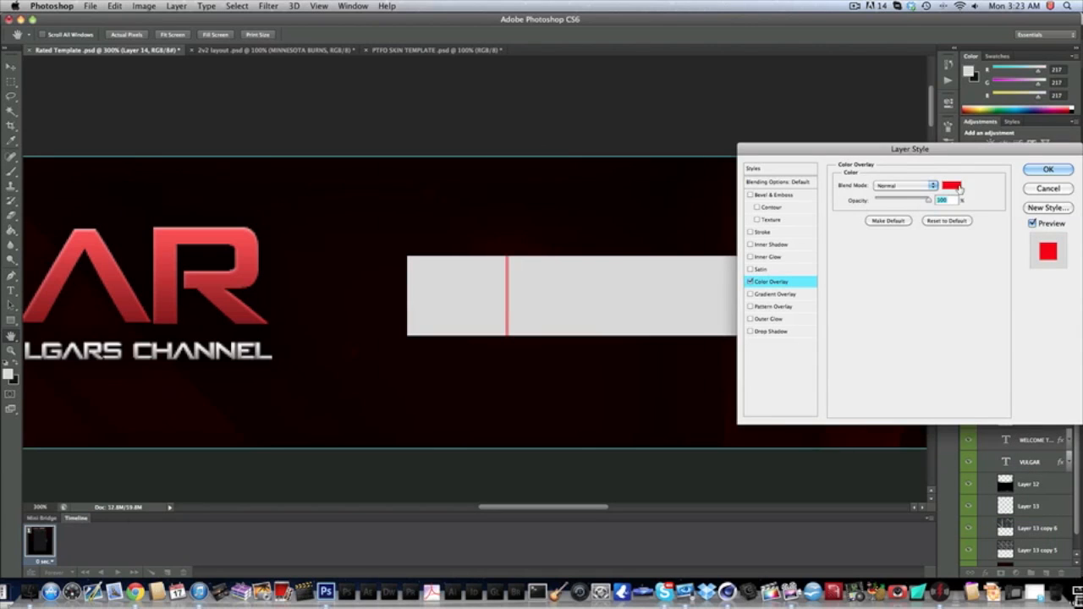
pyautogui.click(959, 188)
pyautogui.write('ffffff')
pyautogui.press('Return')
pyautogui.press('Return')
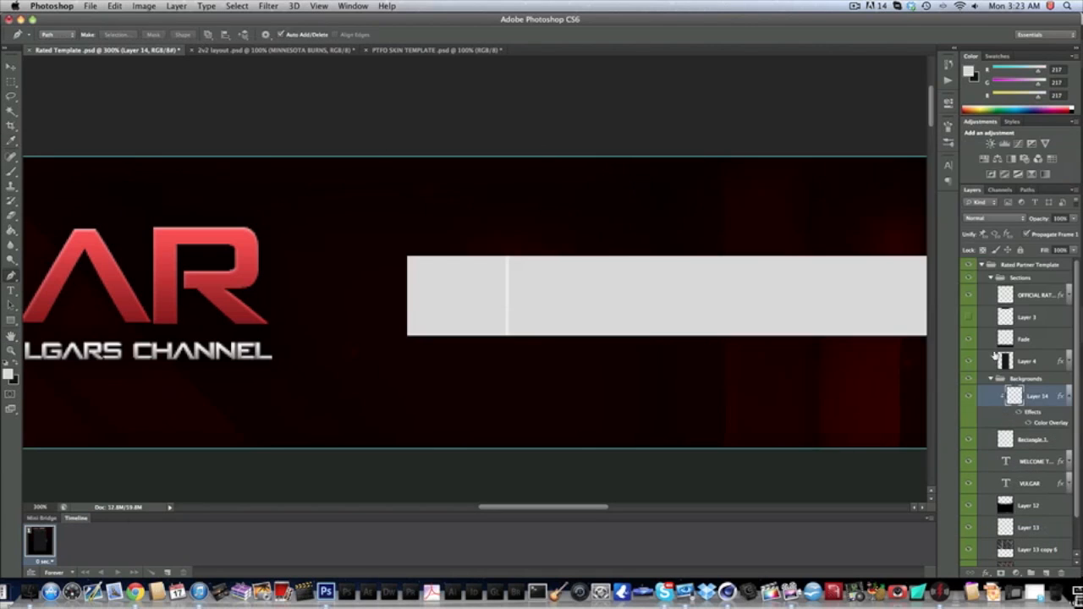
pyautogui.rightClick(1047, 407)
pyautogui.click(985, 275)
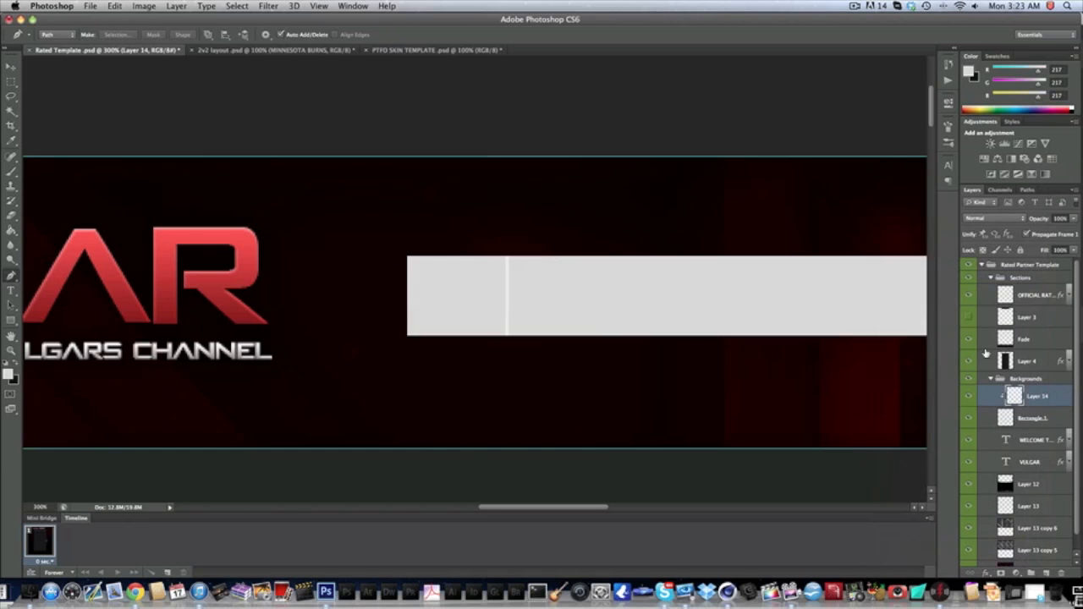
# Duplicate the white line's layer, clip the copy to the bar, make it dark, and nudge it slightly to the right of the original.
pyautogui.press('super+j')
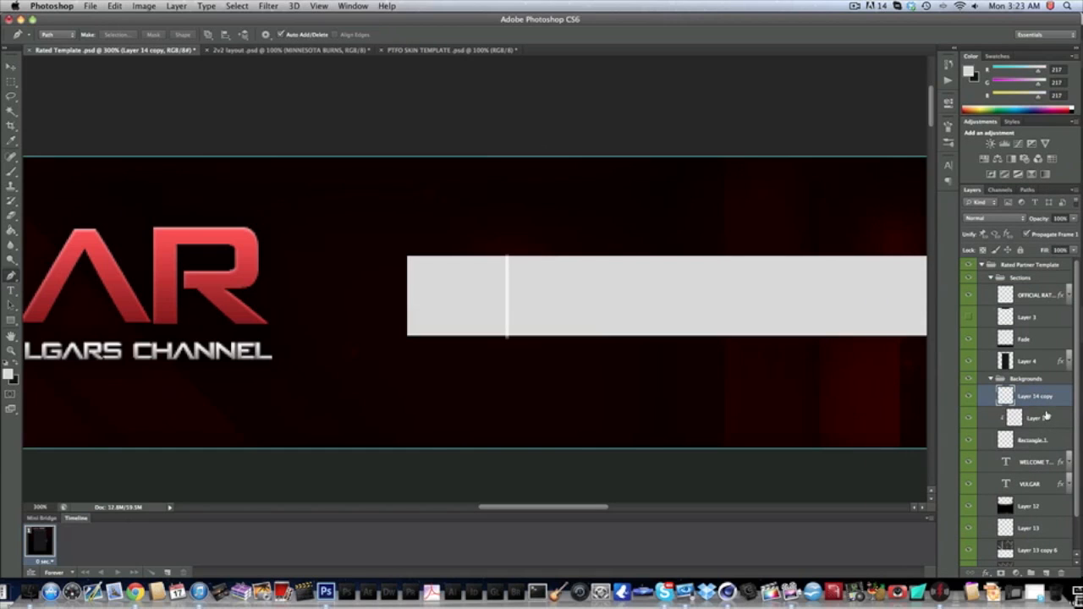
pyautogui.keyDown('alt'); pyautogui.click(1053, 404); pyautogui.keyUp('alt')
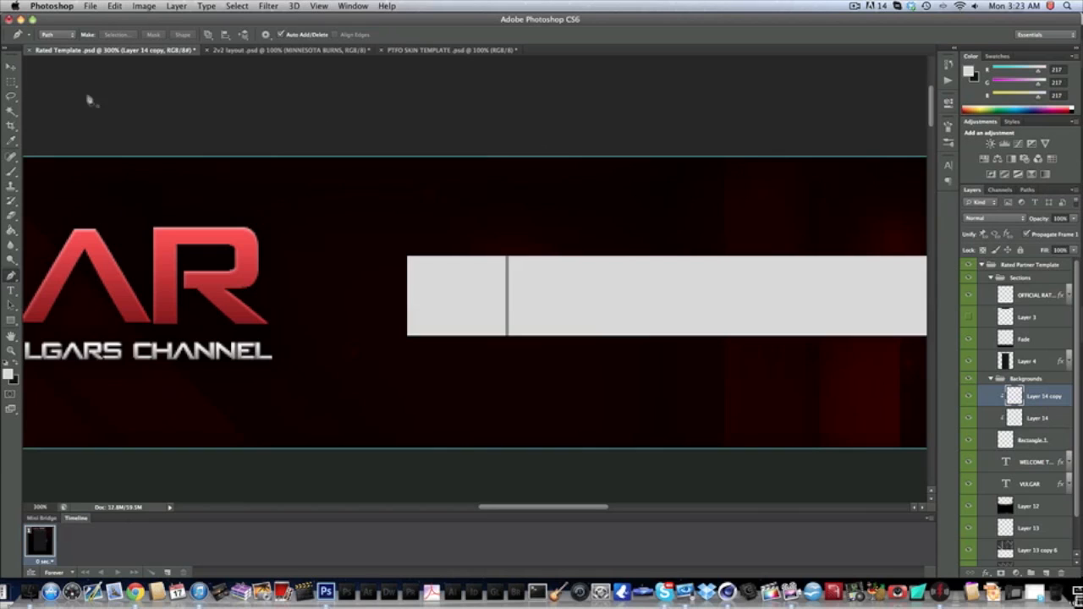
pyautogui.click(11, 66)
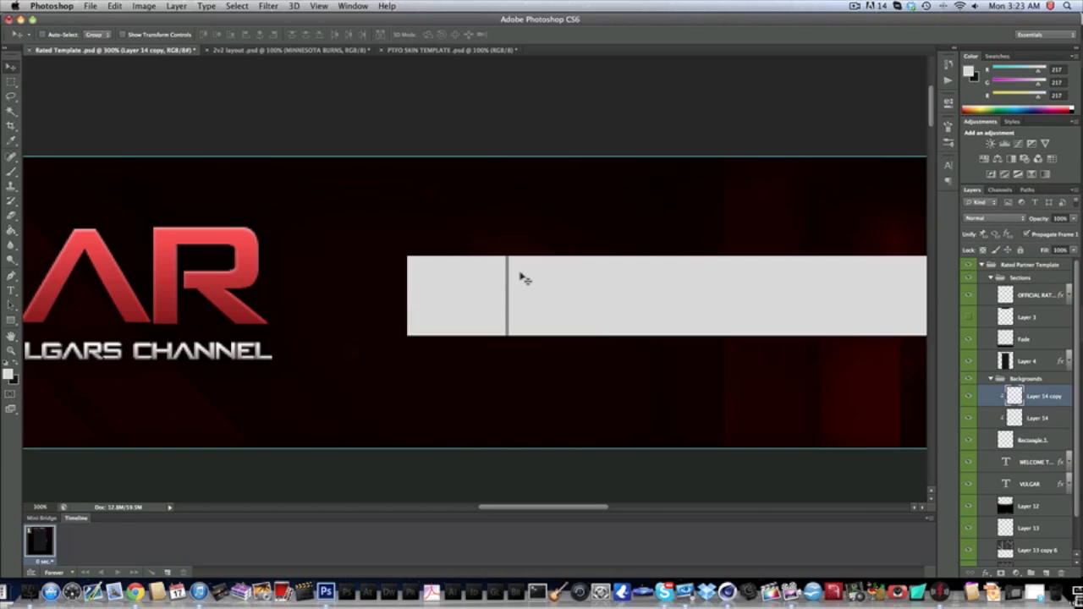
pyautogui.press('Right')
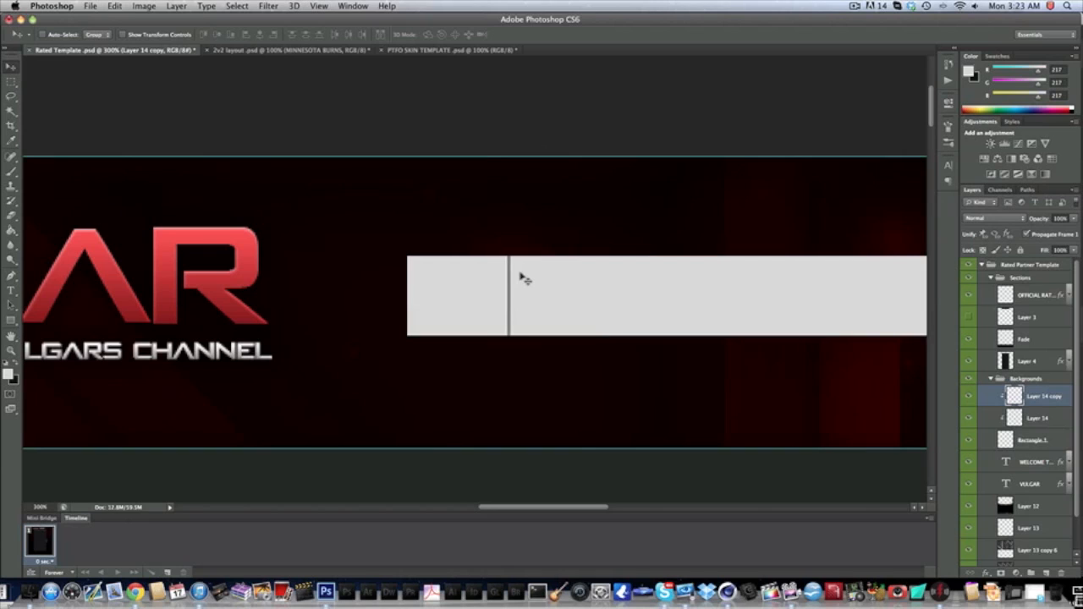
# Merge the white and dark line layers into one divider and set its blending mode to Overlay.
pyautogui.keyDown('shift'); pyautogui.click(1046, 418); pyautogui.keyUp('shift')
pyautogui.rightClick(1047, 418)
pyautogui.click(896, 418)
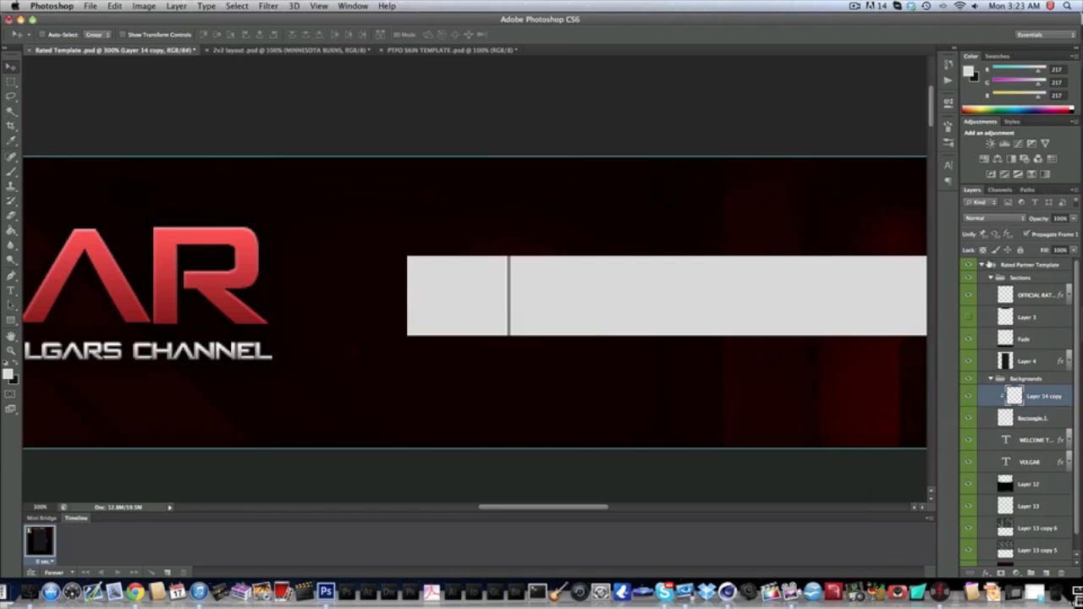
pyautogui.click(986, 223)
pyautogui.click(986, 326)
# Strengthen the divider by duplicating its layer, merging both copies into one clipped layer, and setting the blending mode to Overlay.
pyautogui.click(40, 507)
pyautogui.write('100')
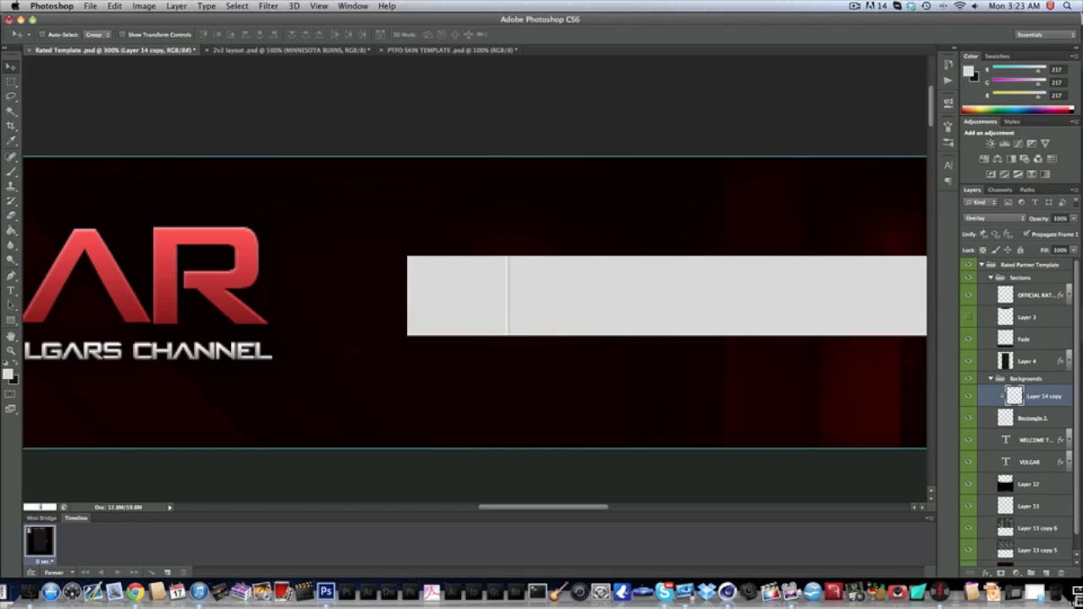
pyautogui.press('Return')
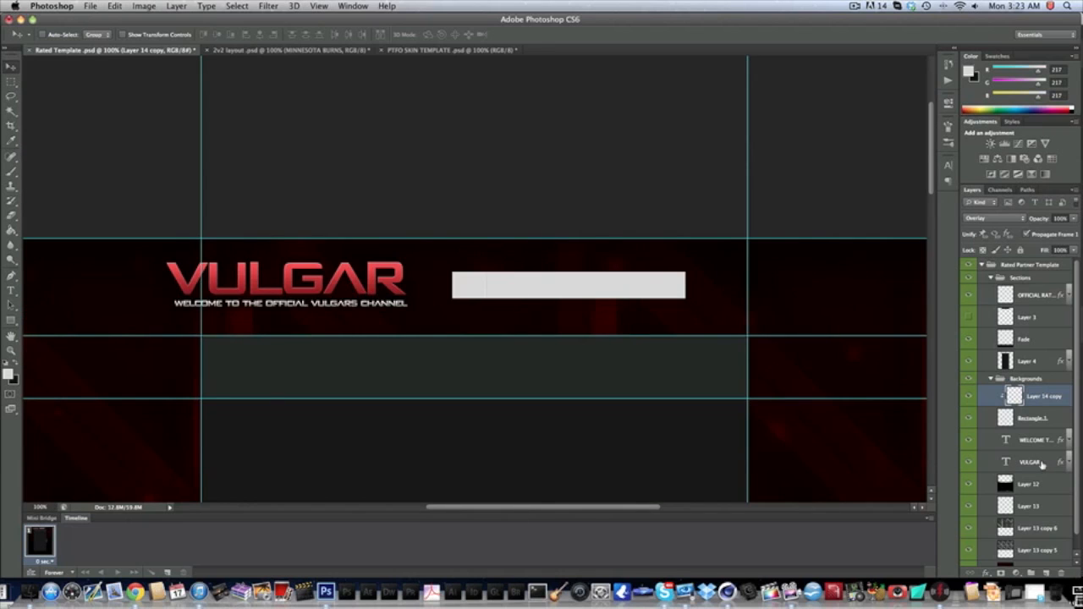
pyautogui.press('super+j')
pyautogui.keyDown('shift'); pyautogui.click(1038, 416); pyautogui.keyUp('shift')
pyautogui.rightClick(1038, 416)
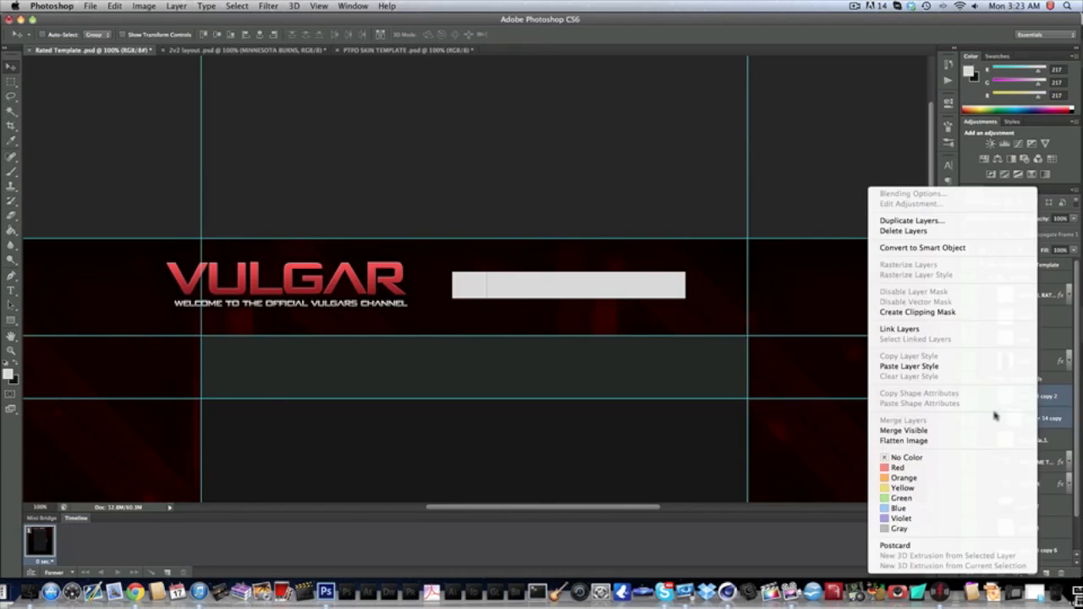
pyautogui.click(1056, 411)
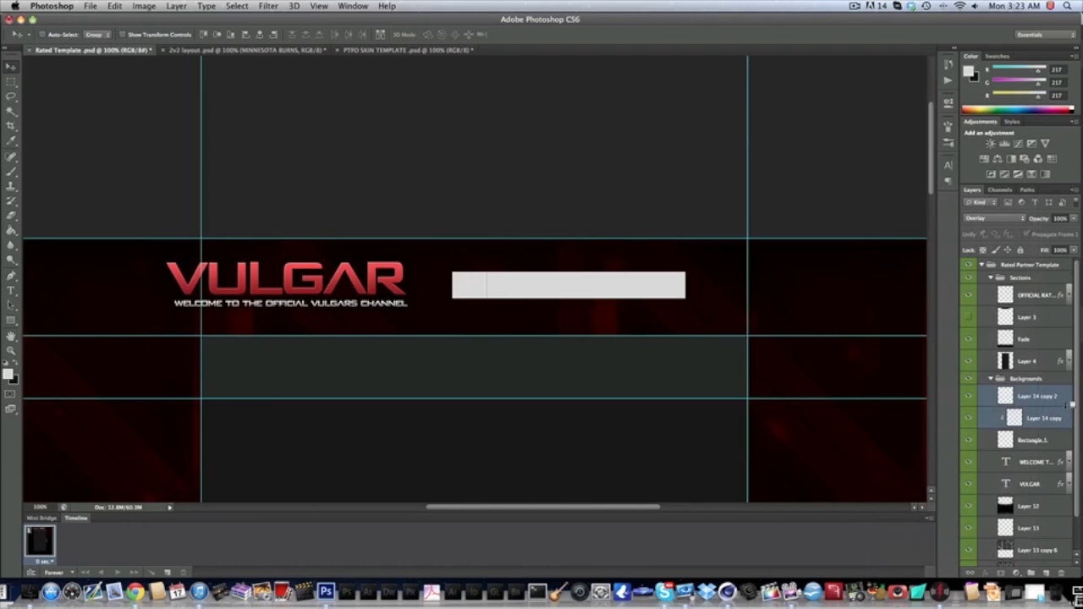
pyautogui.rightClick(1042, 396)
pyautogui.click(921, 420)
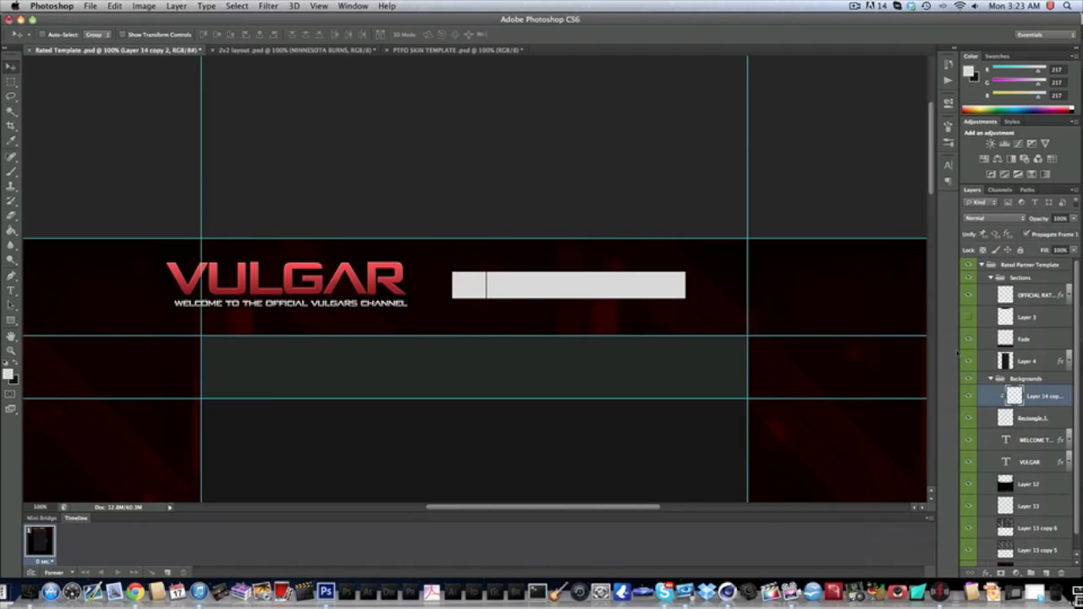
pyautogui.click(994, 218)
pyautogui.click(977, 331)
# Duplicate the divider five times and place the copies at regular intervals along the rest of the grey bar.
pyautogui.press('super+j')
pyautogui.moveTo(517, 295); pyautogui.dragTo(569, 293)
pyautogui.press('super+j')
pyautogui.press('super+h')
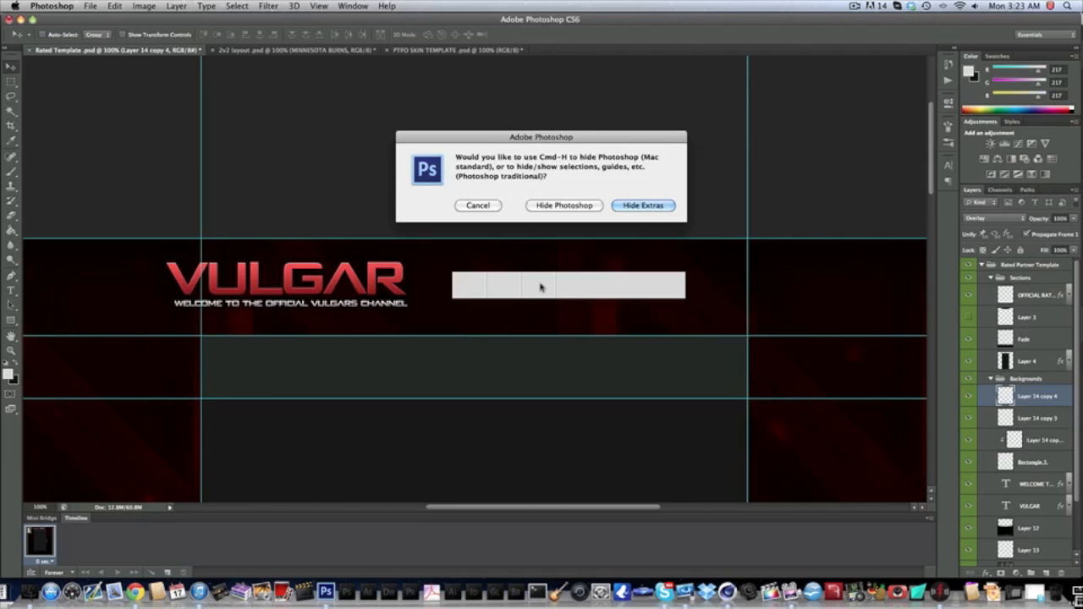
pyautogui.click(475, 206)
pyautogui.moveTo(569, 329); pyautogui.dragTo(578, 307)
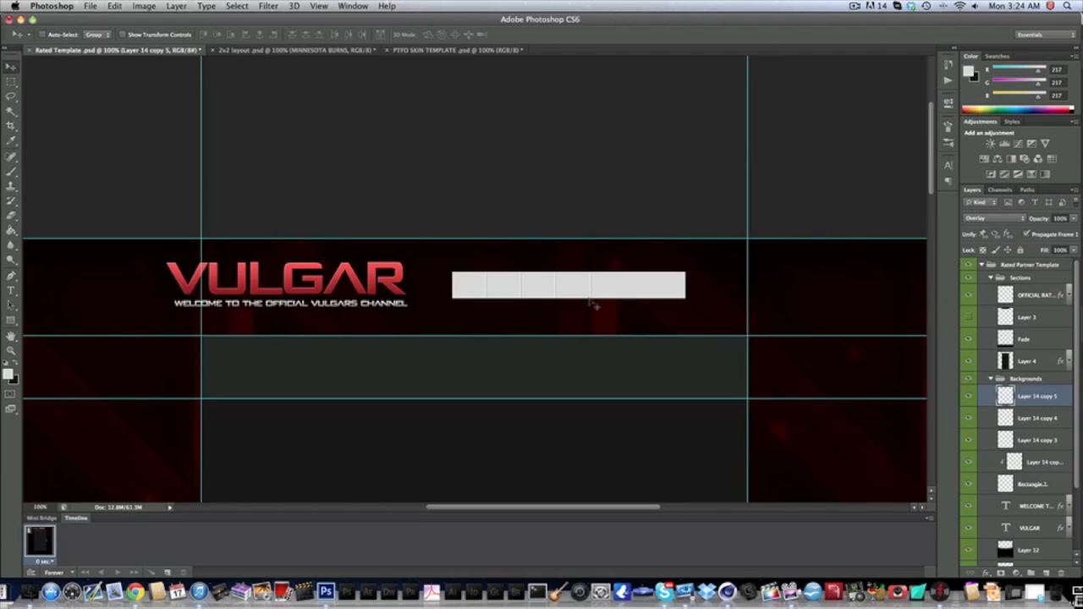
pyautogui.moveTo(591, 304); pyautogui.dragTo(647, 304)
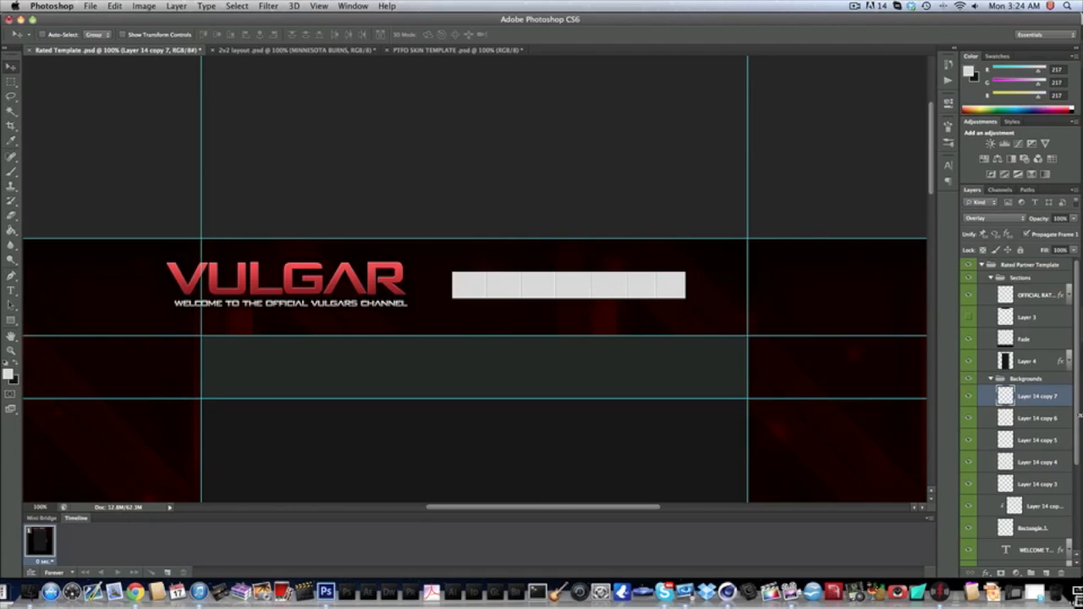
# Nudge the six divider lines one after another so they split the grey bar into evenly spaced cells.
pyautogui.click(1028, 505)
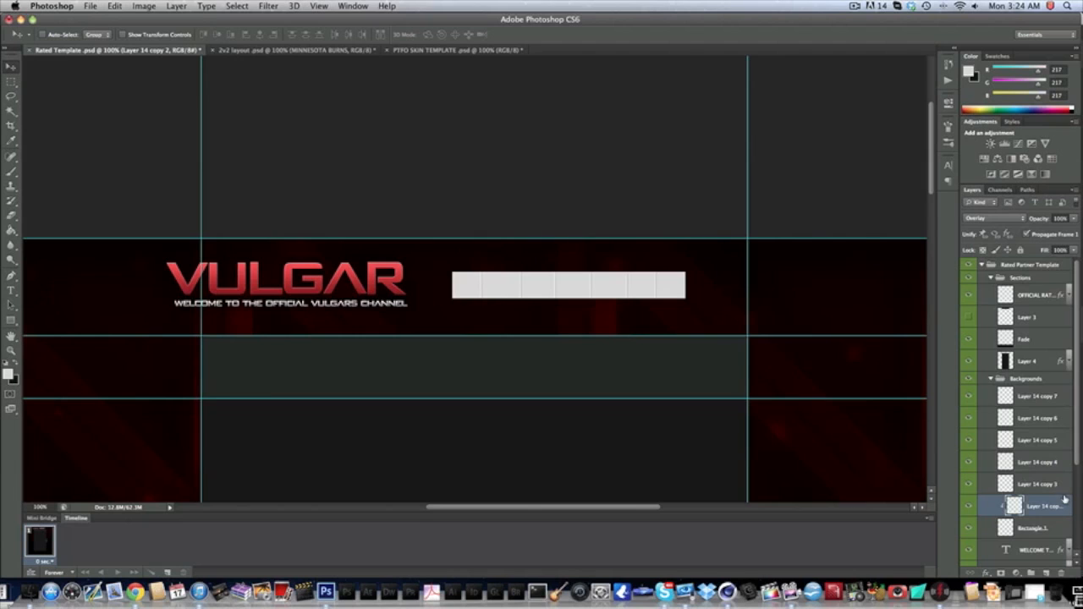
pyautogui.click(1053, 484)
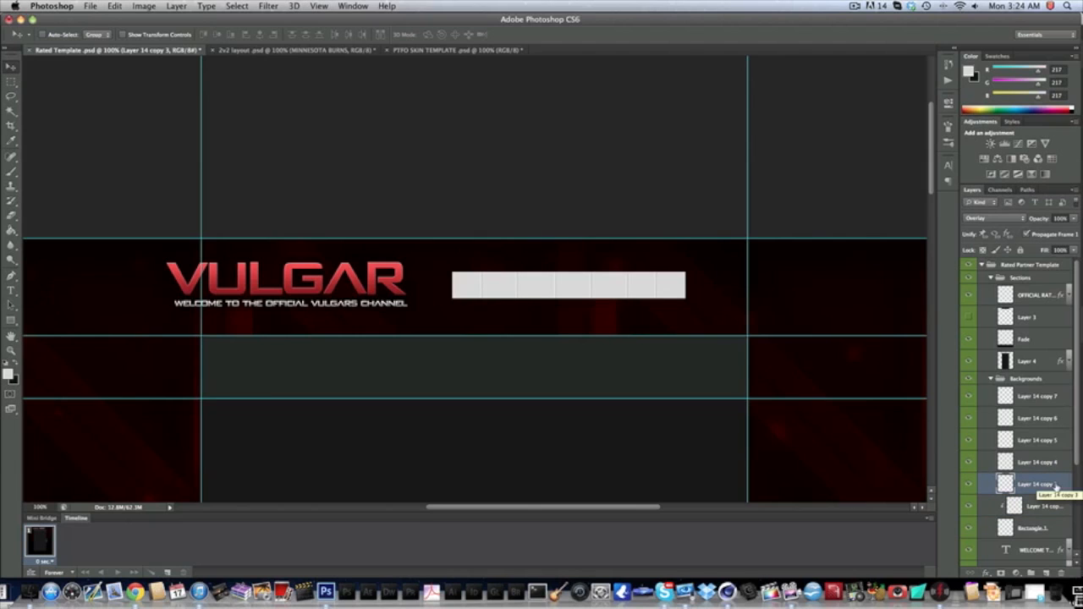
pyautogui.click(1037, 463)
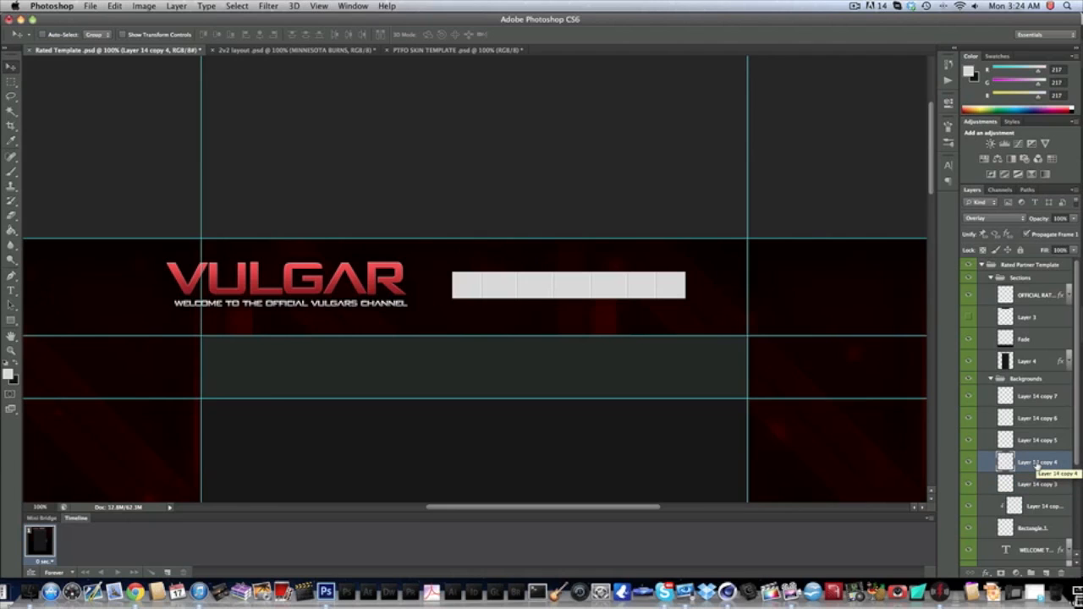
pyautogui.click(1042, 442)
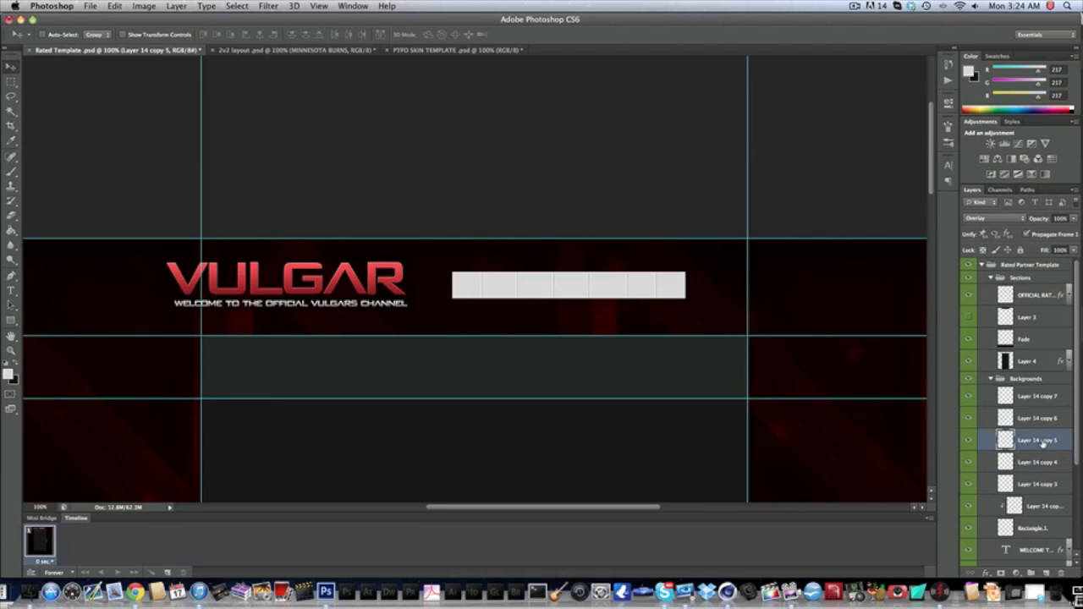
pyautogui.click(1052, 420)
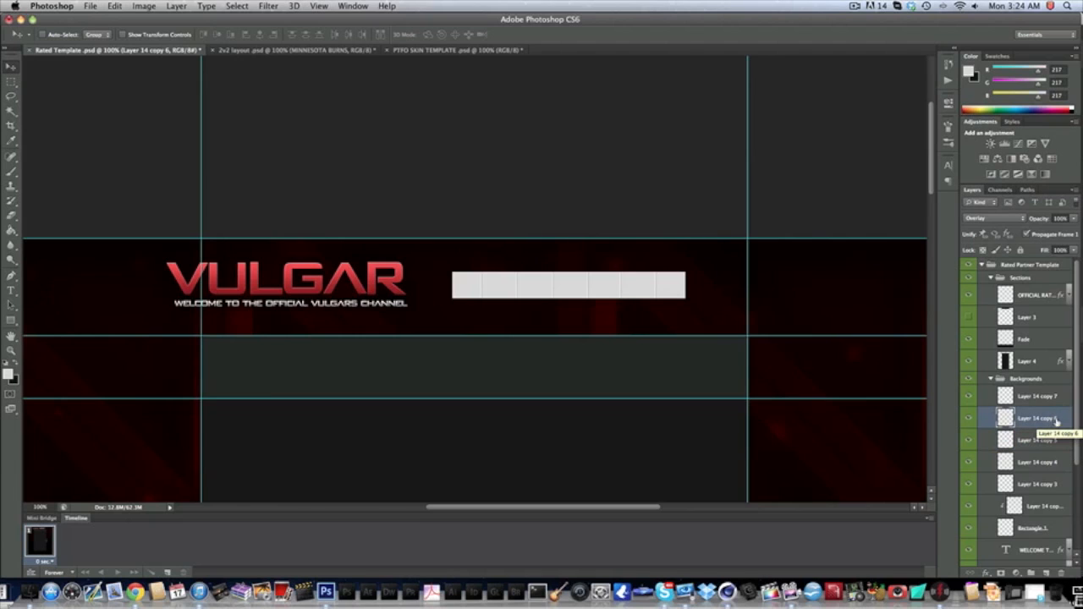
pyautogui.click(1049, 398)
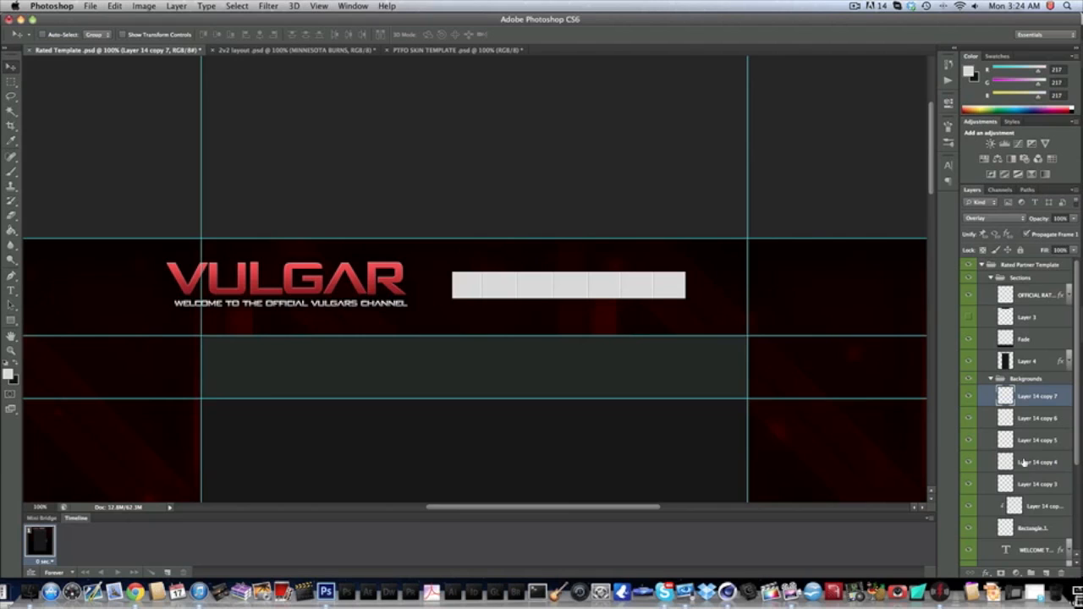
# Clip the five unclipped divider copies to the grey bar.
pyautogui.click(1035, 508)
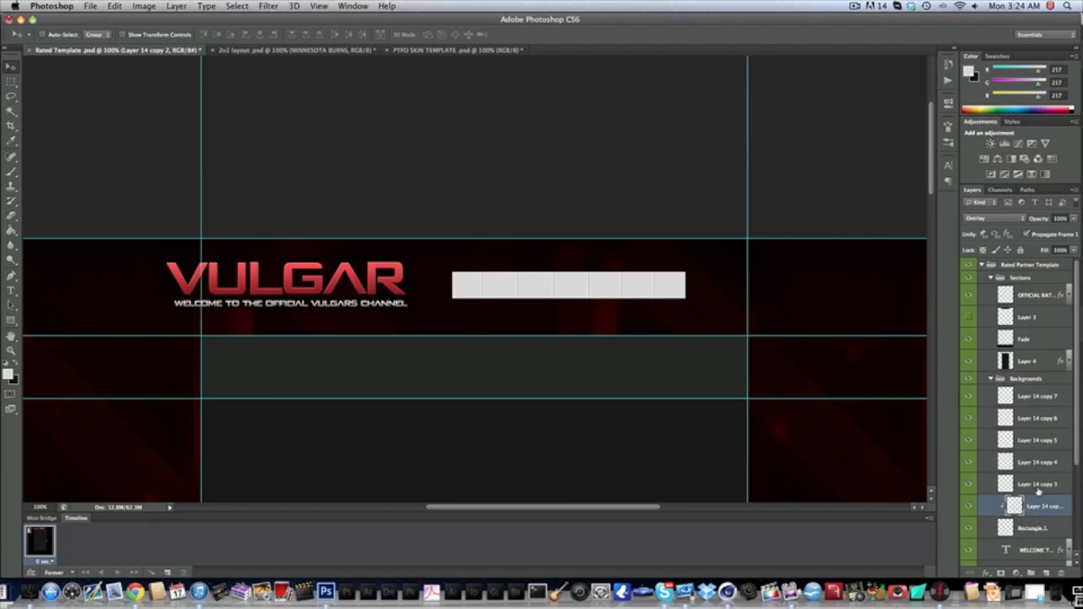
pyautogui.click(1048, 488)
pyautogui.press('super+alt+g')
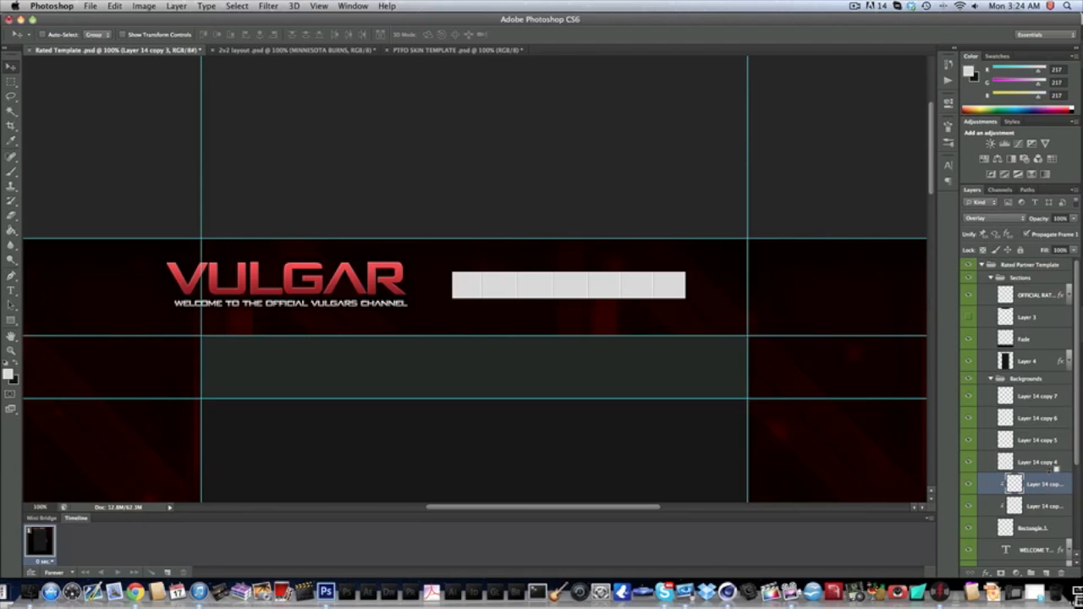
pyautogui.keyDown('alt'); pyautogui.click(1054, 471); pyautogui.keyUp('alt')
pyautogui.keyDown('alt'); pyautogui.click(1053, 451); pyautogui.keyUp('alt')
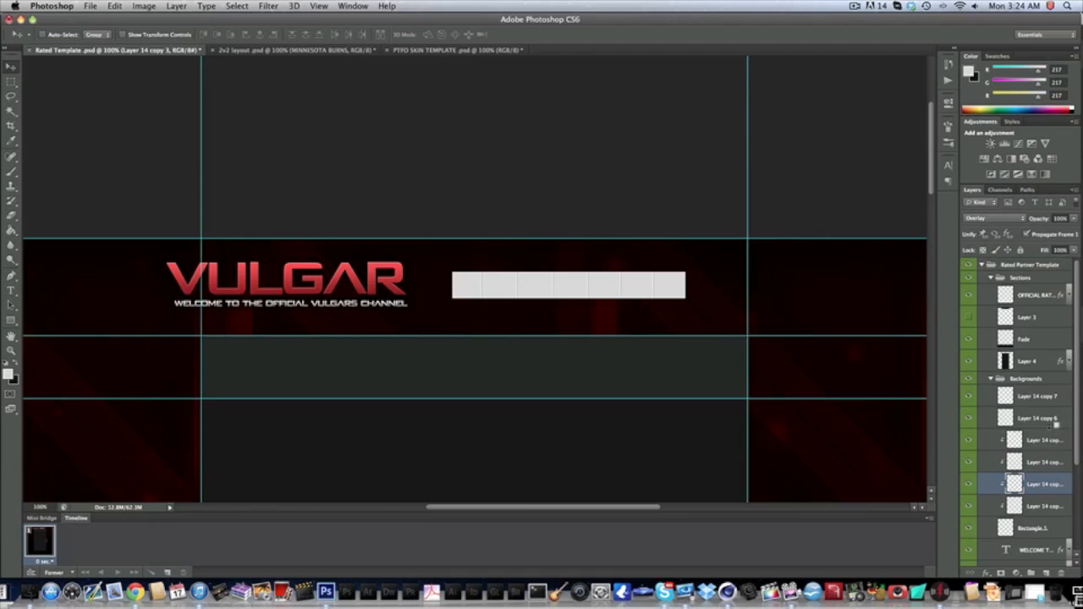
pyautogui.keyDown('alt'); pyautogui.click(1054, 429); pyautogui.keyUp('alt')
pyautogui.keyDown('alt'); pyautogui.click(1054, 407); pyautogui.keyUp('alt')
# Merge the six divider layers into one layer clipped to the bar and set its blending mode to Overlay.
pyautogui.click(1049, 396)
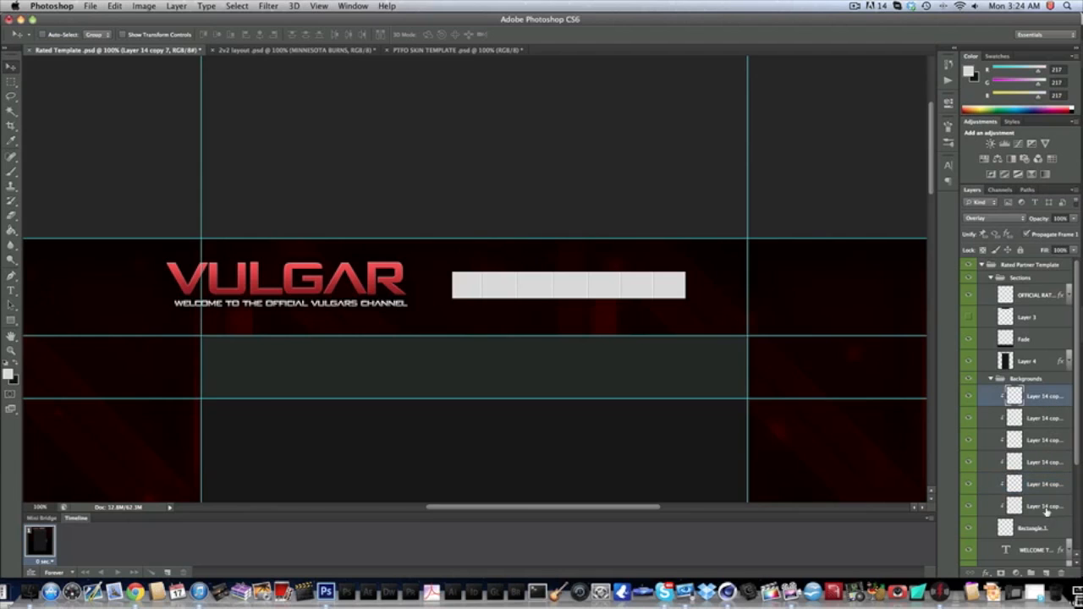
pyautogui.keyDown('shift'); pyautogui.click(1046, 506); pyautogui.keyUp('shift')
pyautogui.rightClick(1047, 506)
pyautogui.click(968, 420)
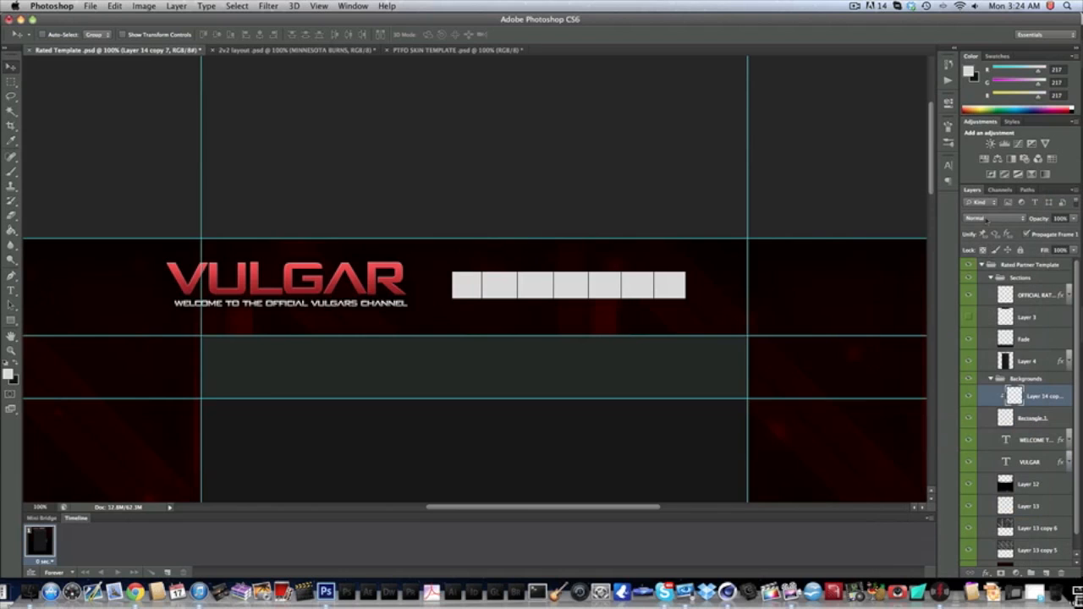
pyautogui.click(987, 219)
pyautogui.click(987, 332)
# Add a Bevel & Emboss effect to the grey bar with size 1 px and highlight opacity 25%.
pyautogui.click(1028, 417)
pyautogui.click(985, 573)
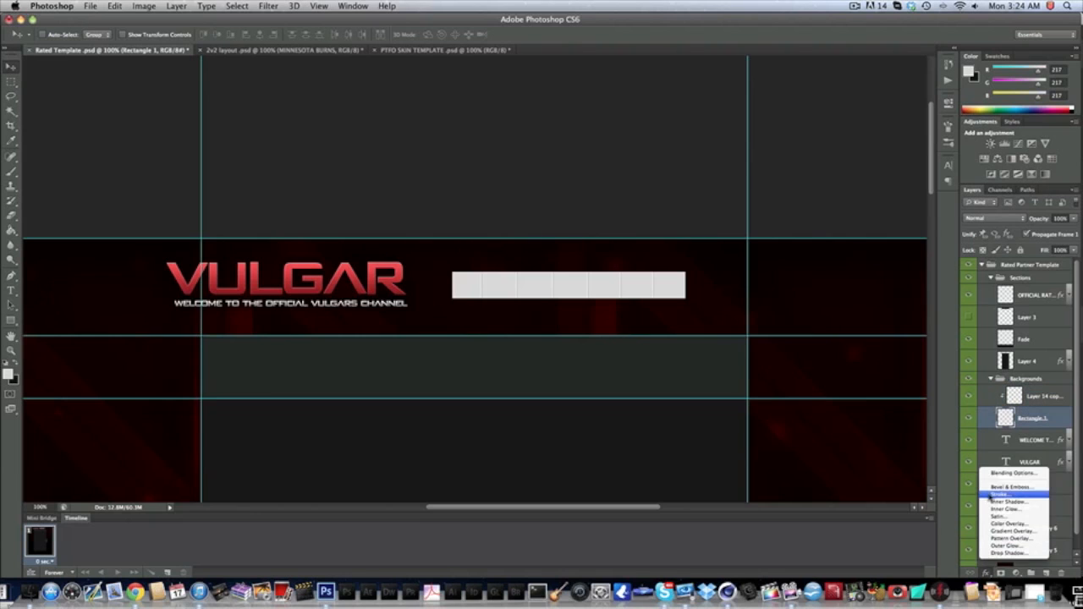
pyautogui.click(998, 488)
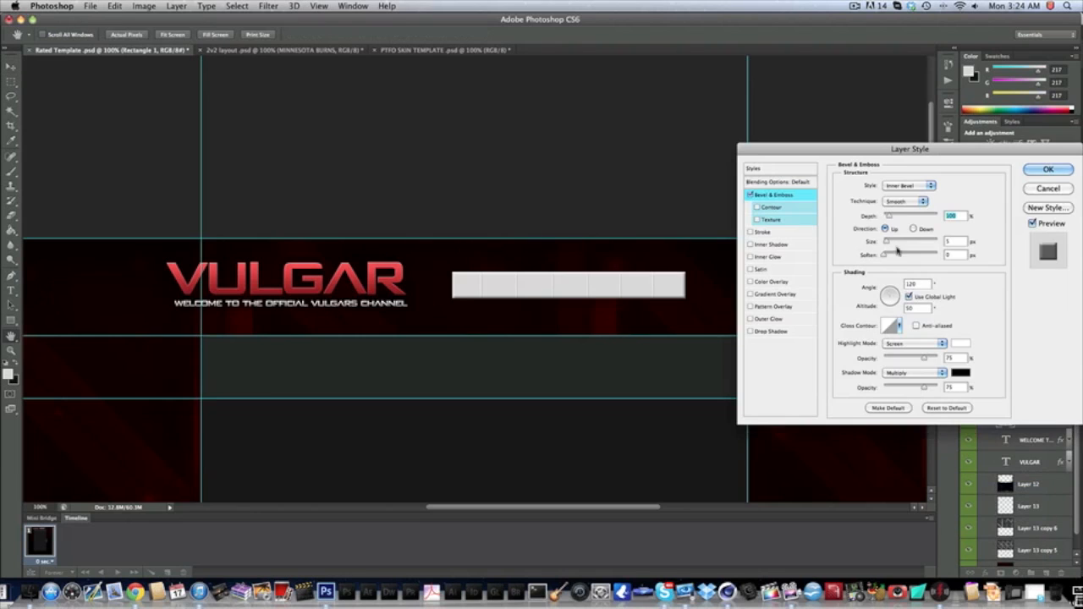
pyautogui.press('Tab')
pyautogui.write('0')
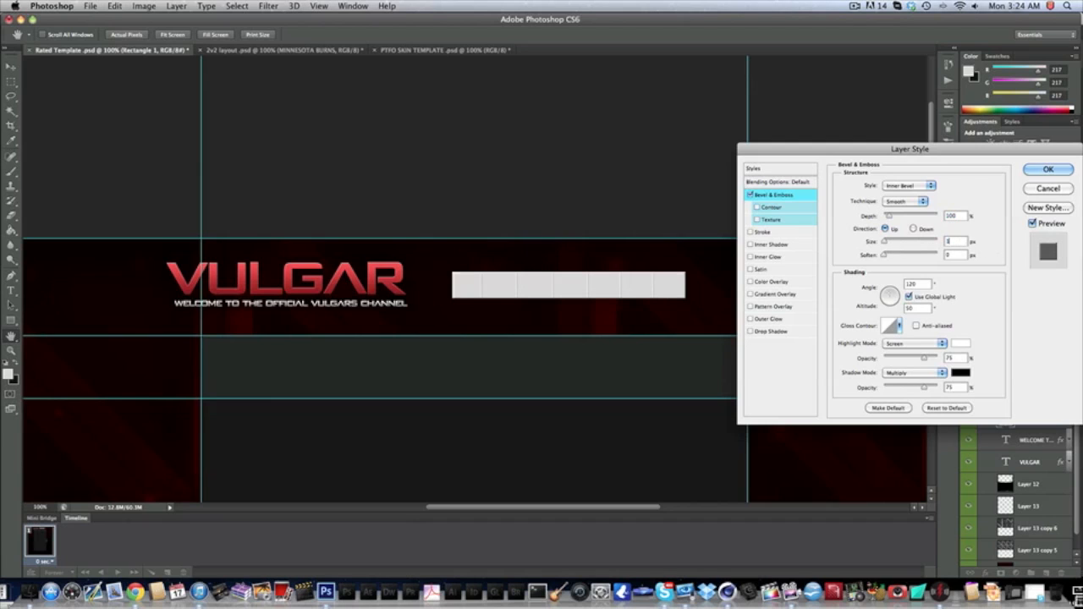
pyautogui.doubleClick(951, 359)
pyautogui.write('0')
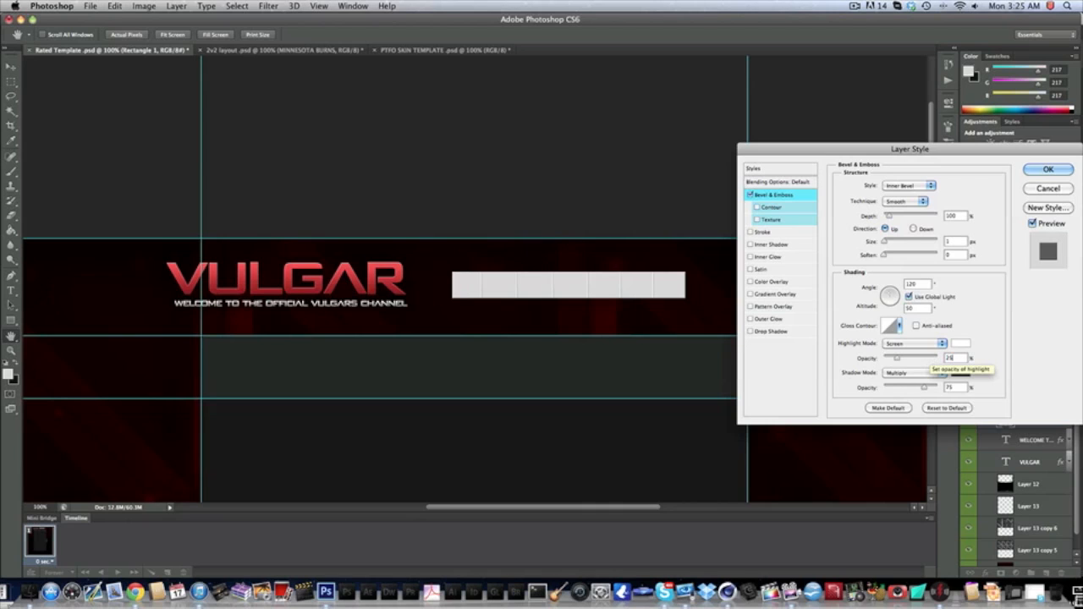
# Add an Inner Shadow with distance 1 px, size 1 px, opacity 100% and a 90° angle independent of the global light.
pyautogui.click(761, 245)
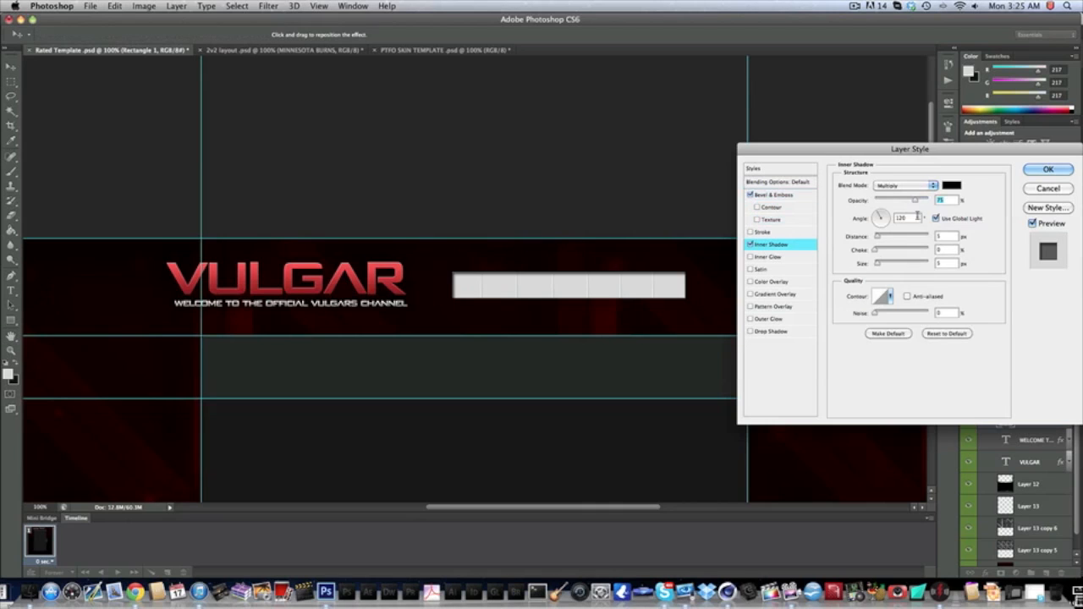
pyautogui.click(939, 238)
pyautogui.write('11')
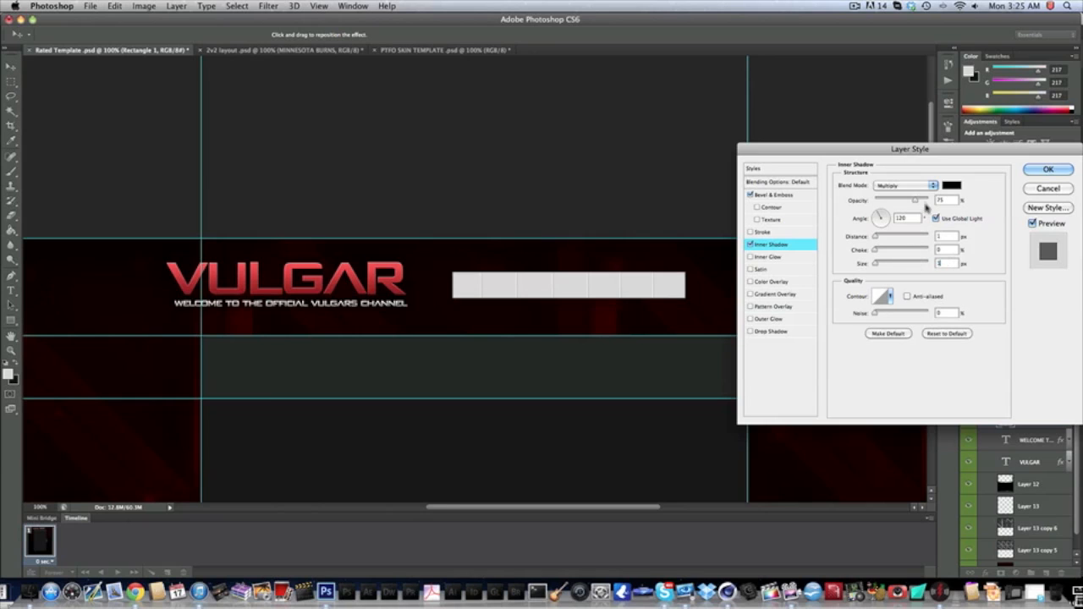
pyautogui.click(928, 200)
pyautogui.click(935, 218)
pyautogui.doubleClick(902, 218)
pyautogui.write('0')
# Make the bar's inner shadow white (ffffff) and set its blend mode to Overlay.
pyautogui.click(951, 184)
pyautogui.moveTo(406, 207); pyautogui.dragTo(273, 73)
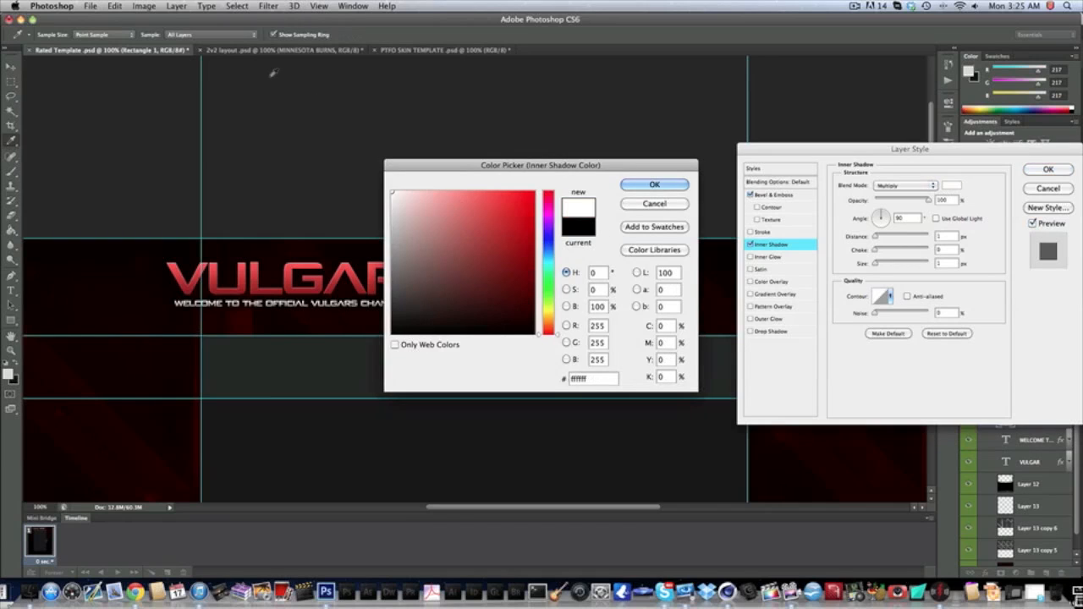
pyautogui.press('Return')
pyautogui.click(888, 185)
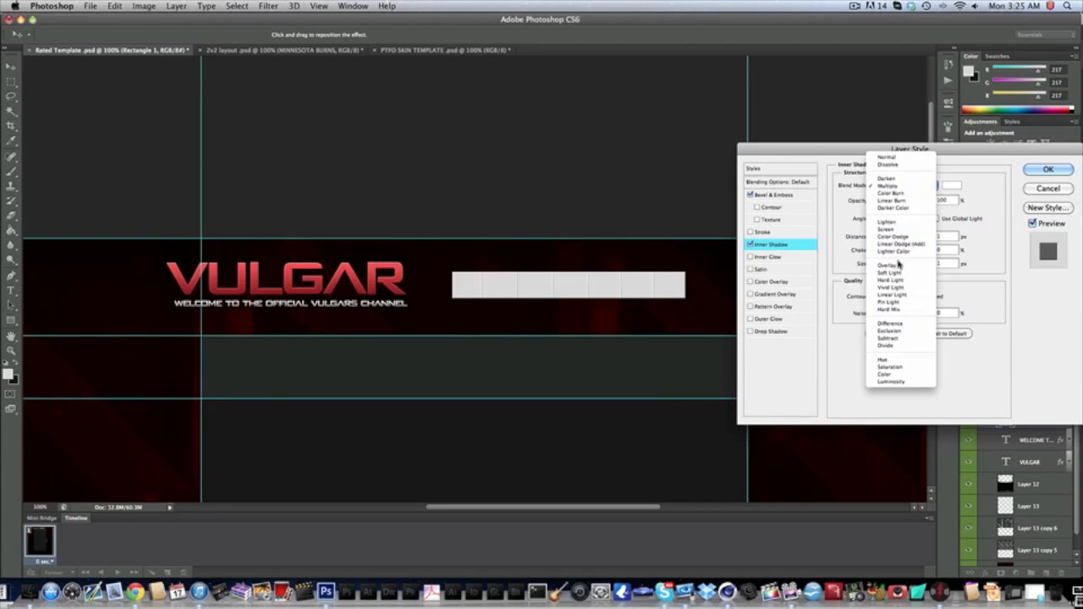
pyautogui.click(899, 265)
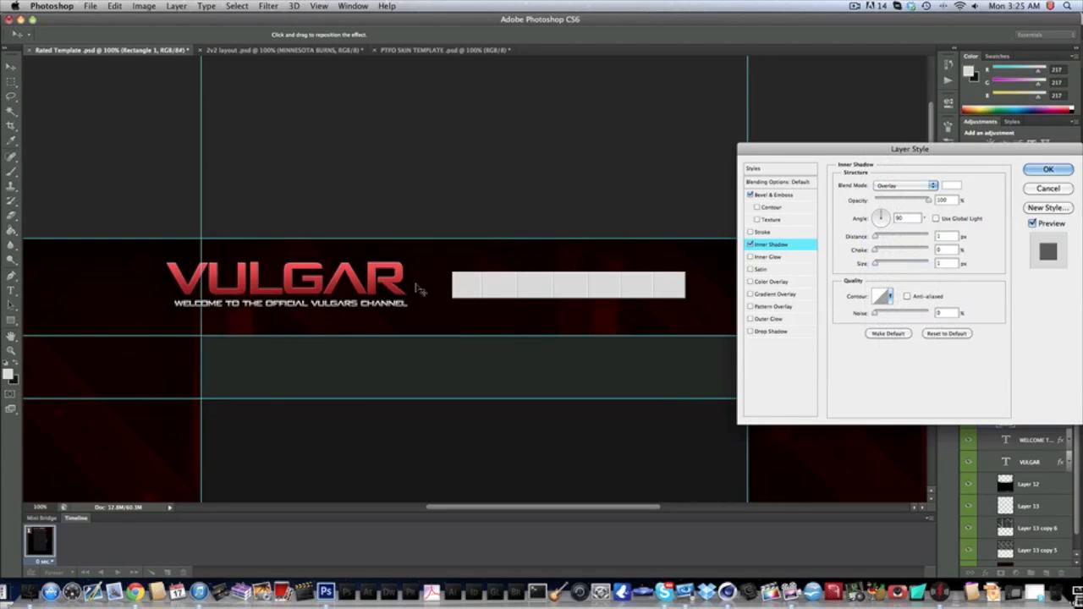
# Add a Drop Shadow with distance 0 px, spread 20% and size 10 px, adjust its opacity, and apply the layer style.
pyautogui.click(770, 331)
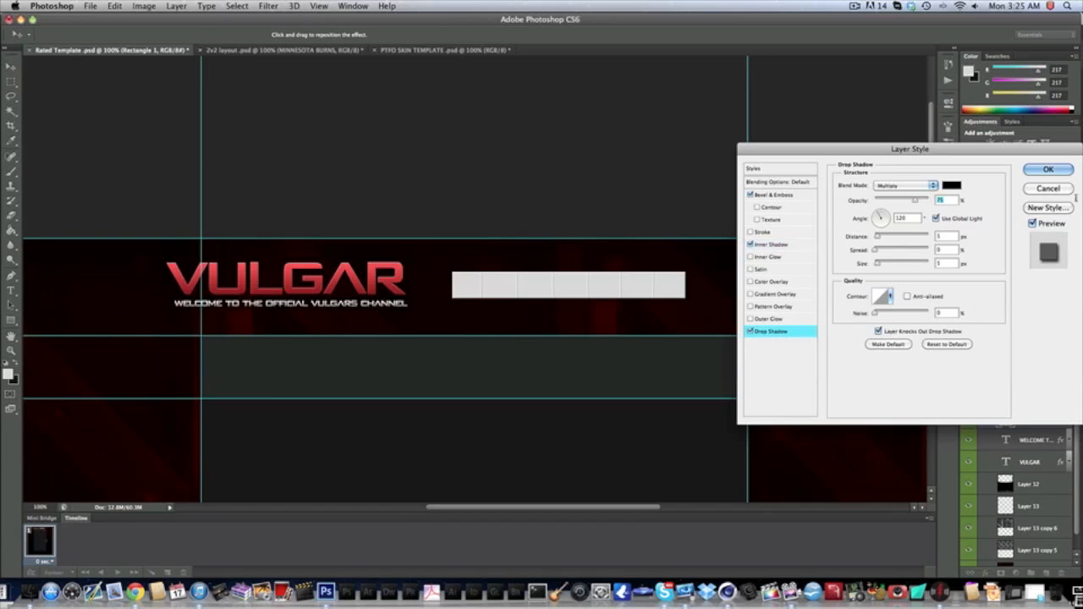
pyautogui.doubleClick(946, 236)
pyautogui.write('0')
pyautogui.doubleClick(948, 250)
pyautogui.write('20')
pyautogui.press('Tab')
pyautogui.write('10')
pyautogui.doubleClick(944, 201)
pyautogui.write('8')
pyautogui.click(1047, 170)
# Try to move the bar and the divider lines to the right as separate layers.
pyautogui.moveTo(629, 309); pyautogui.dragTo(690, 310)
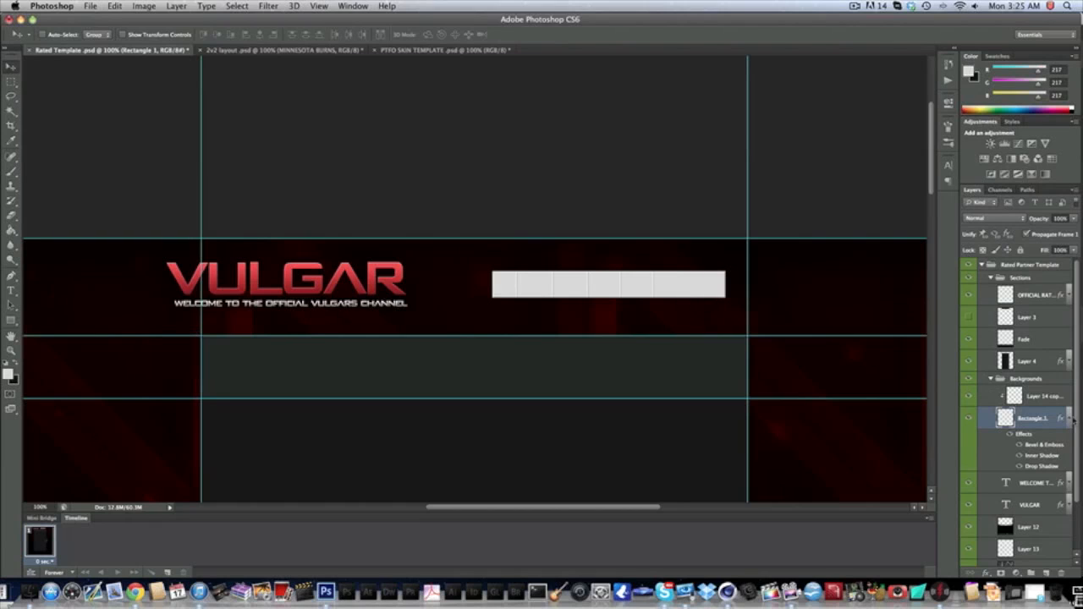
pyautogui.click(1069, 418)
pyautogui.click(1039, 396)
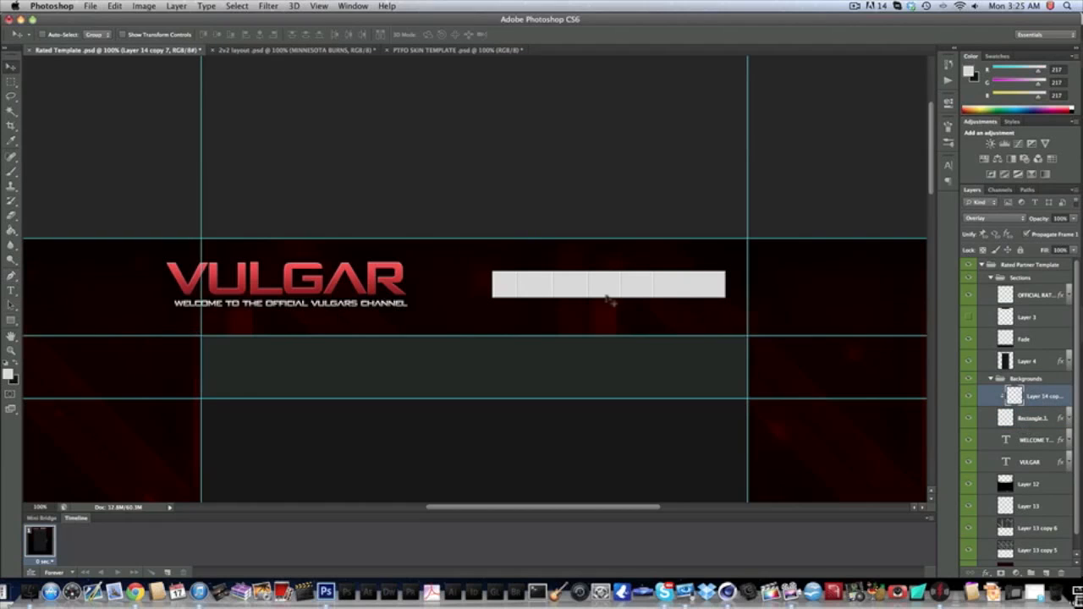
pyautogui.click(1044, 419)
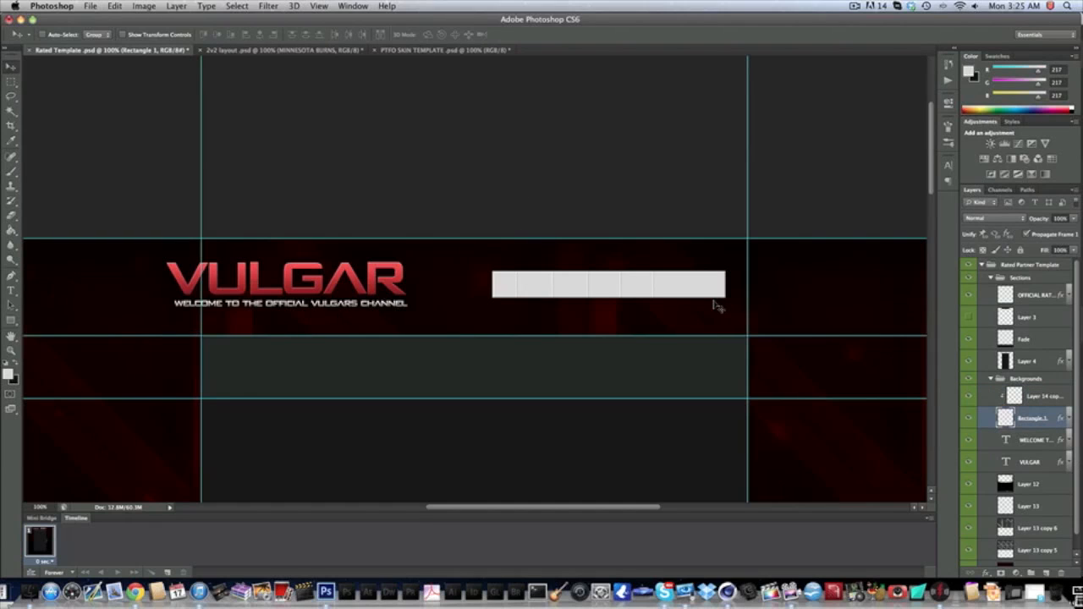
pyautogui.click(1048, 397)
pyautogui.moveTo(616, 282); pyautogui.dragTo(669, 282)
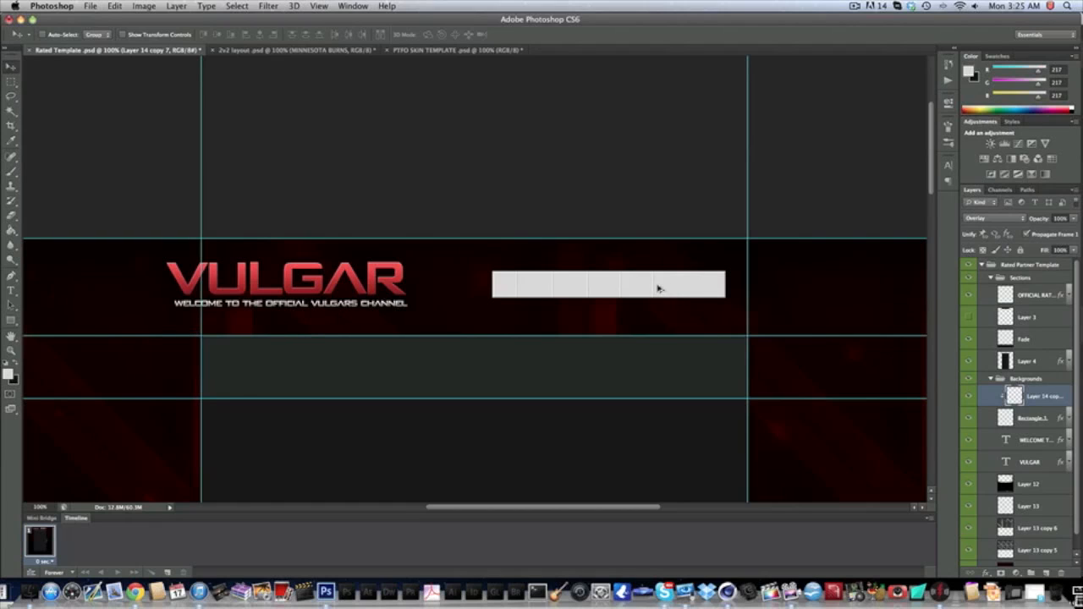
pyautogui.press('super+z')
# Move the bar and its divider layer together to the right, close to the right vertical guide.
pyautogui.keyDown('shift'); pyautogui.click(1035, 396); pyautogui.keyUp('shift')
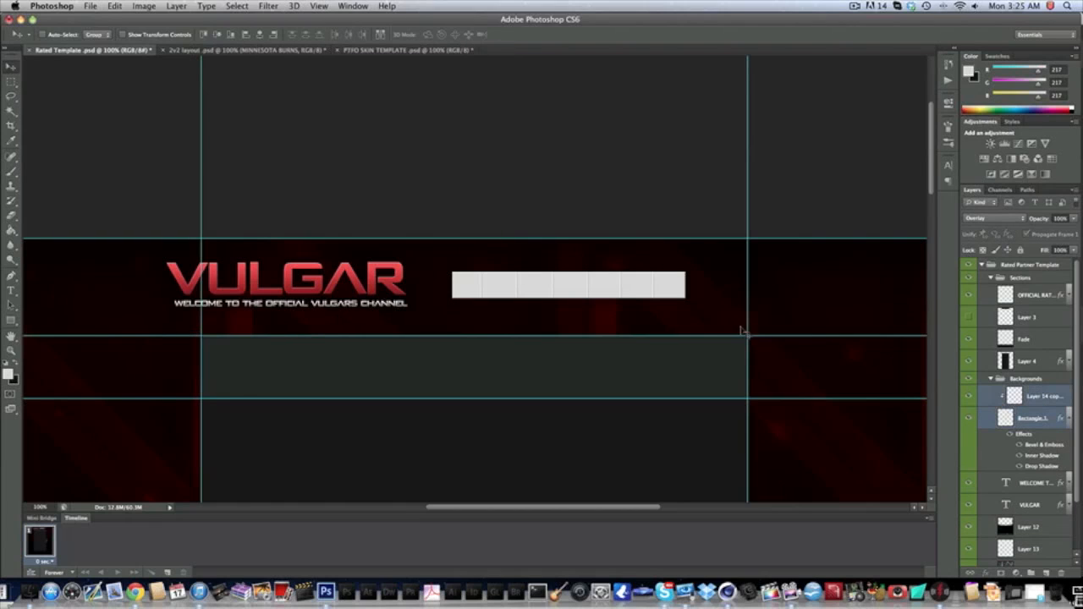
pyautogui.moveTo(621, 304); pyautogui.dragTo(650, 305)
pyautogui.click(651, 304)
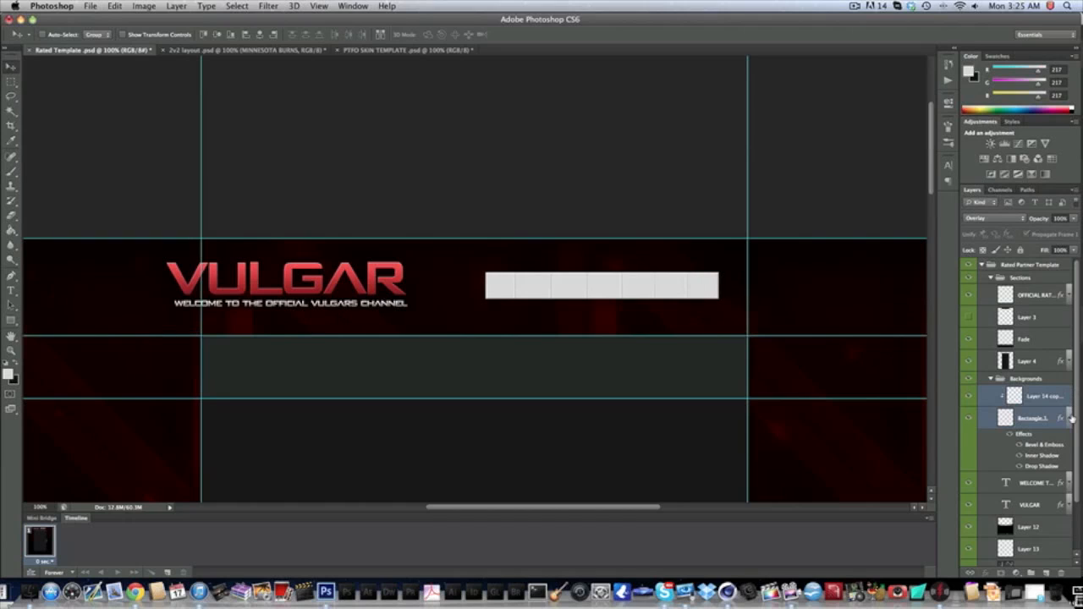
pyautogui.click(1070, 418)
pyautogui.click(1058, 397)
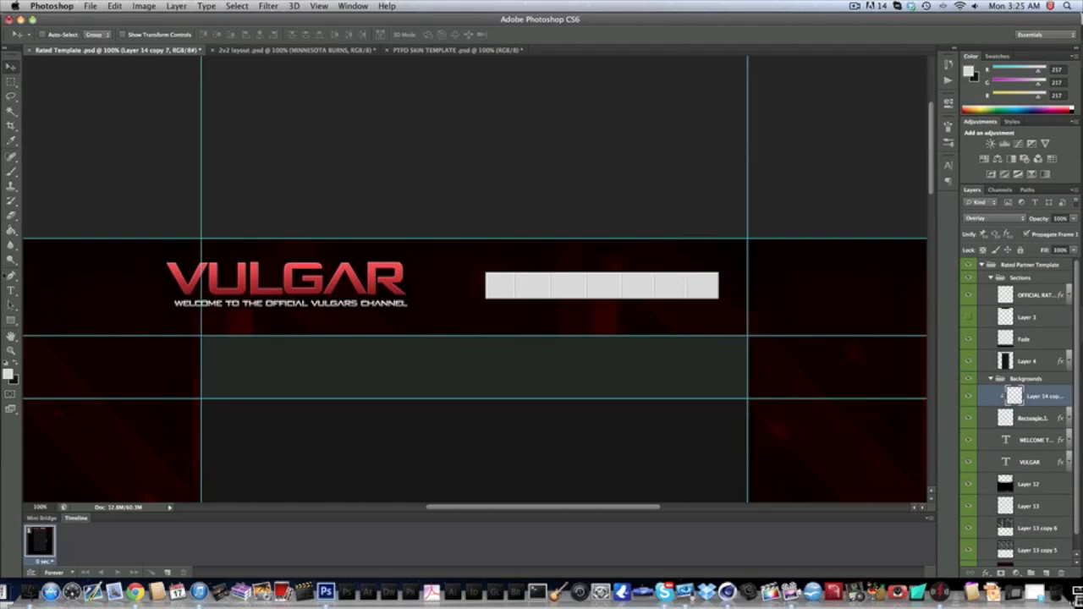
# Draw a light grey rectangle about 456 × 82 px on a new layer behind the bar, framing it, and rasterize it.
pyautogui.click(11, 290)
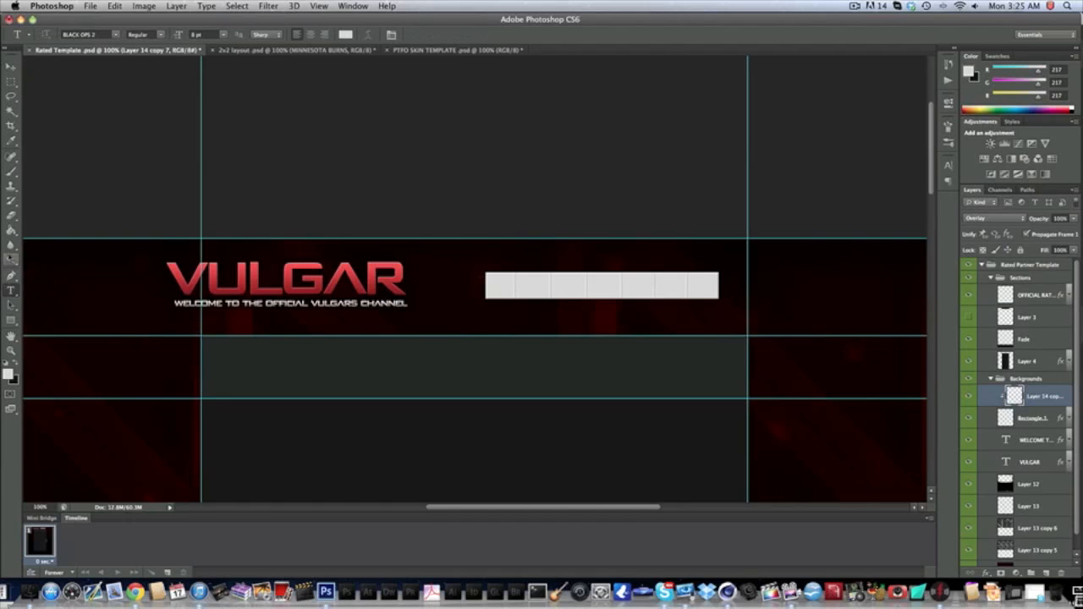
pyautogui.click(11, 320)
pyautogui.click(1029, 440)
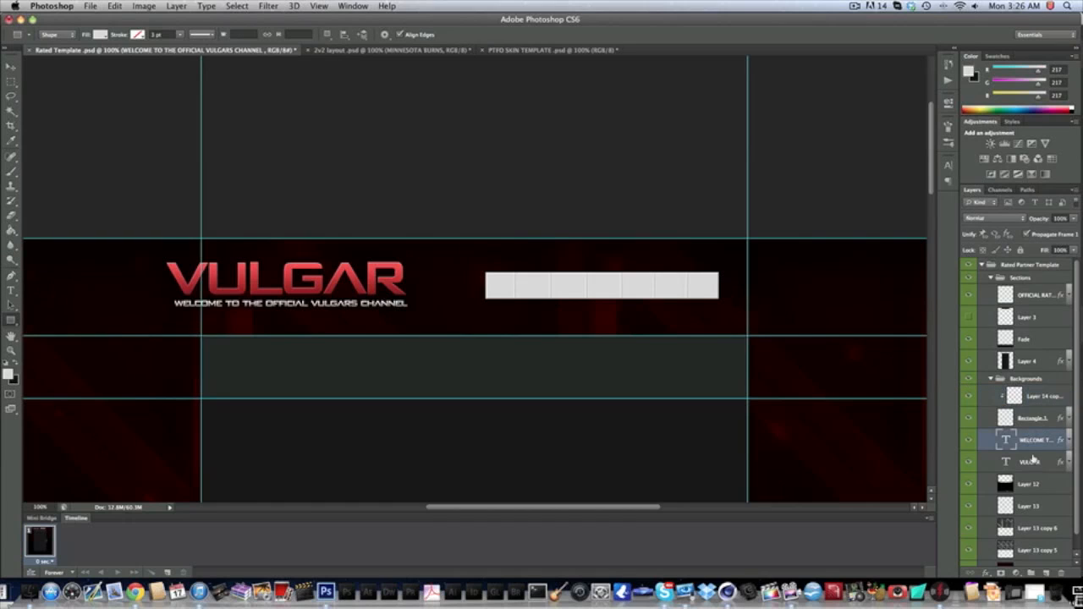
pyautogui.click(1046, 574)
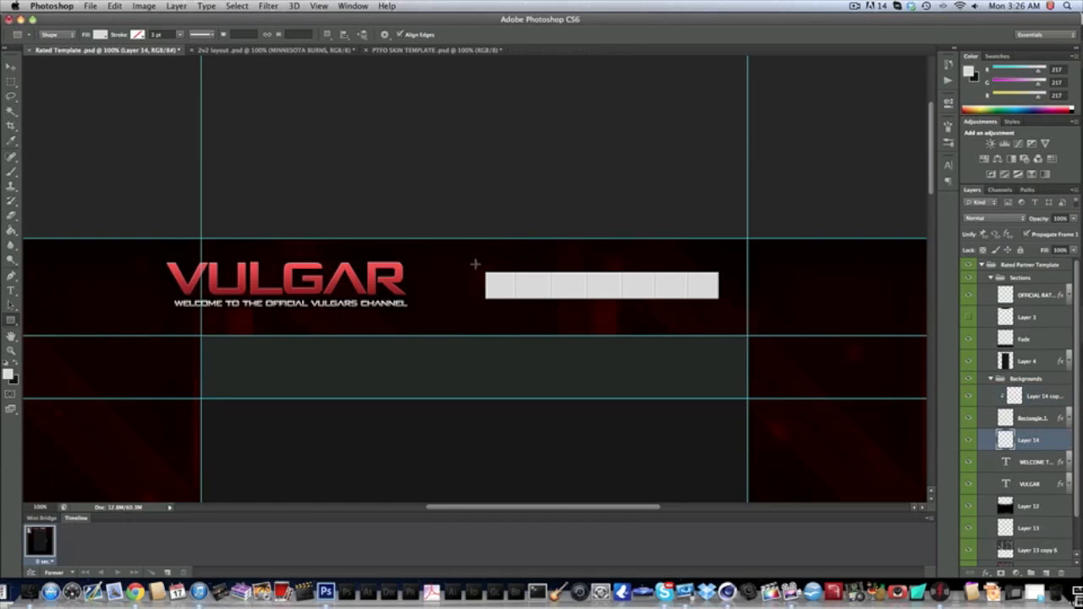
pyautogui.moveTo(474, 265); pyautogui.dragTo(733, 309)
pyautogui.rightClick(997, 431)
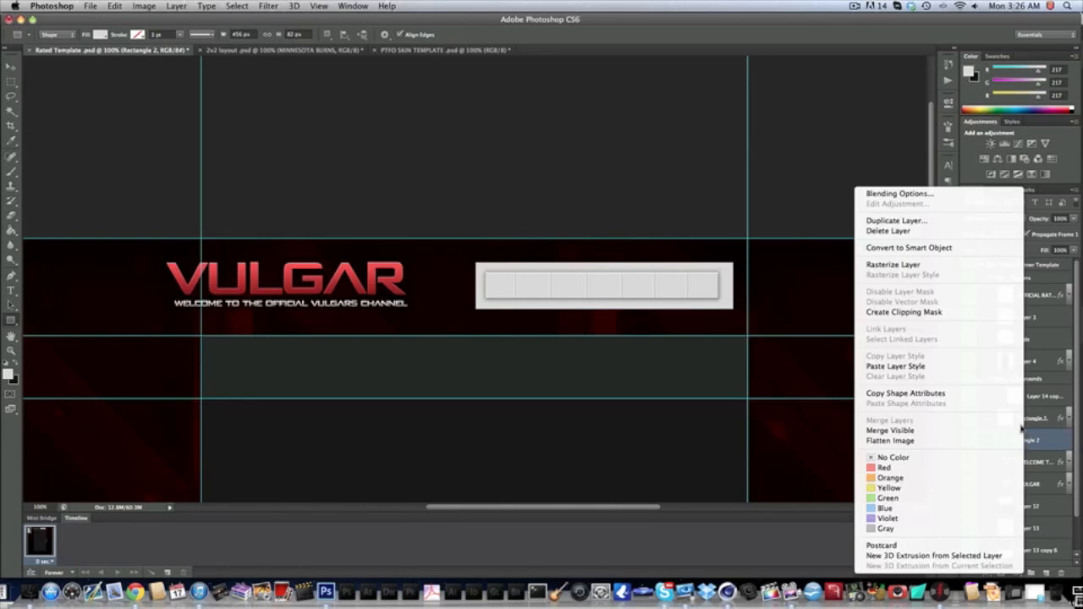
pyautogui.click(923, 266)
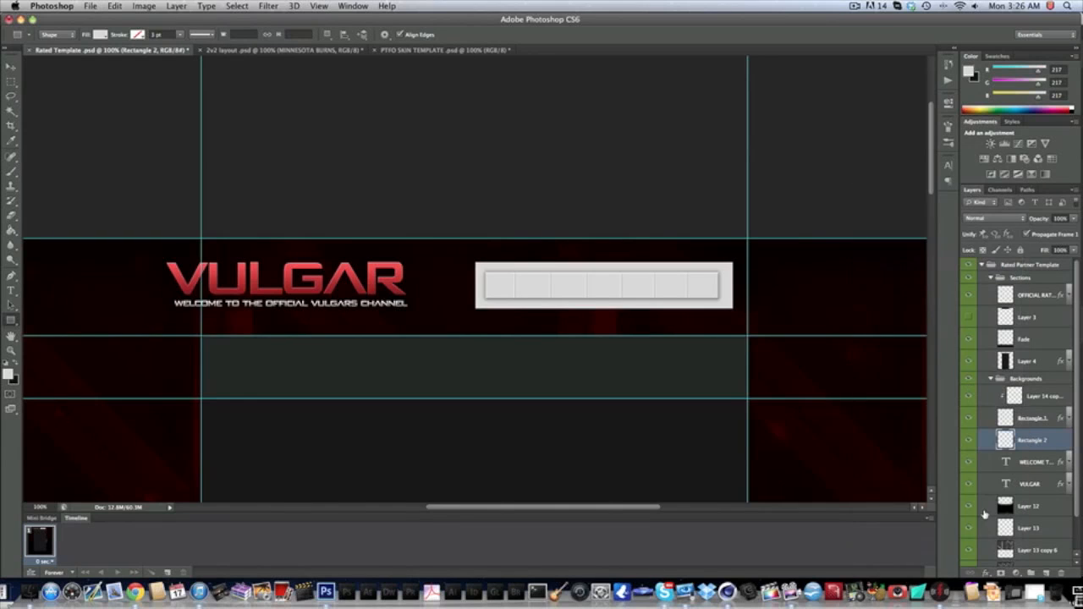
# Add an Inner Shadow to the light grey frame rectangle with distance 0 px, choke 30% and size 20 px.
pyautogui.click(1072, 250)
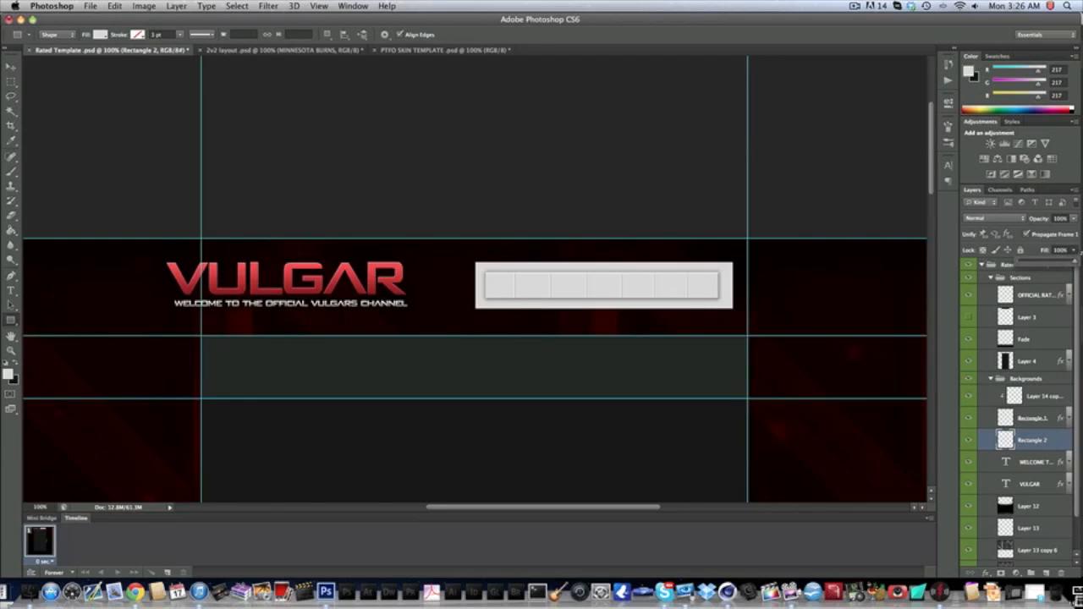
pyautogui.press('Escape')
pyautogui.click(1000, 572)
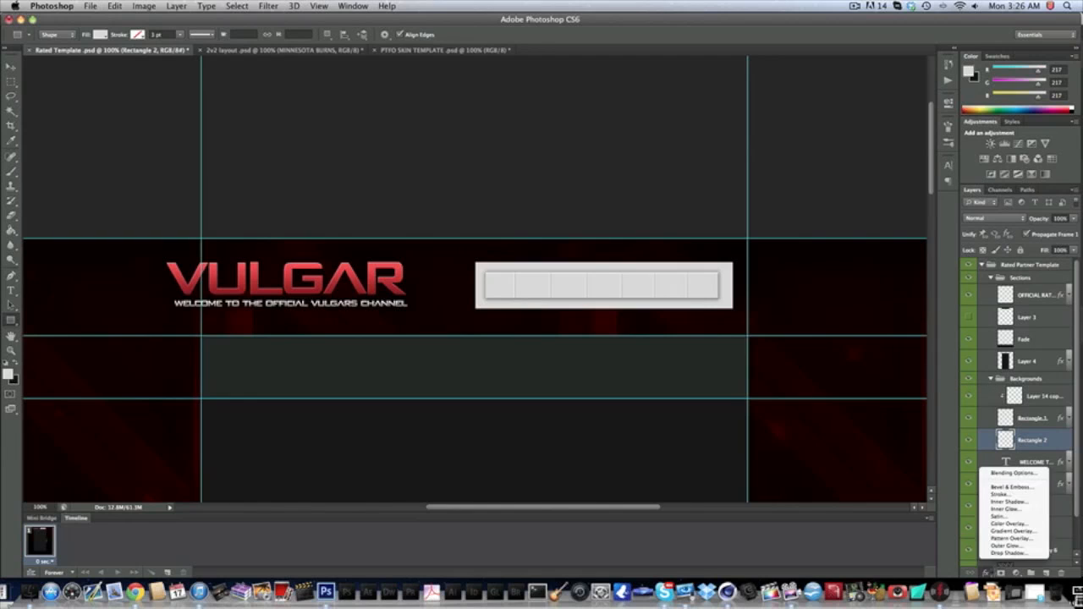
pyautogui.click(1011, 513)
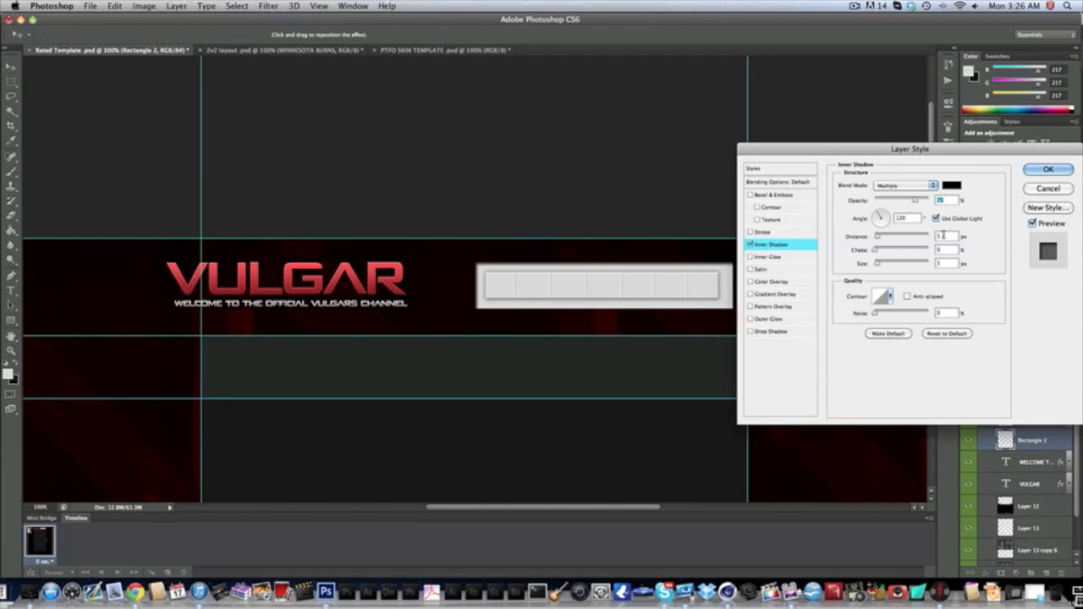
pyautogui.moveTo(944, 236); pyautogui.dragTo(910, 236)
pyautogui.write('0')
pyautogui.click(935, 248)
pyautogui.write('30')
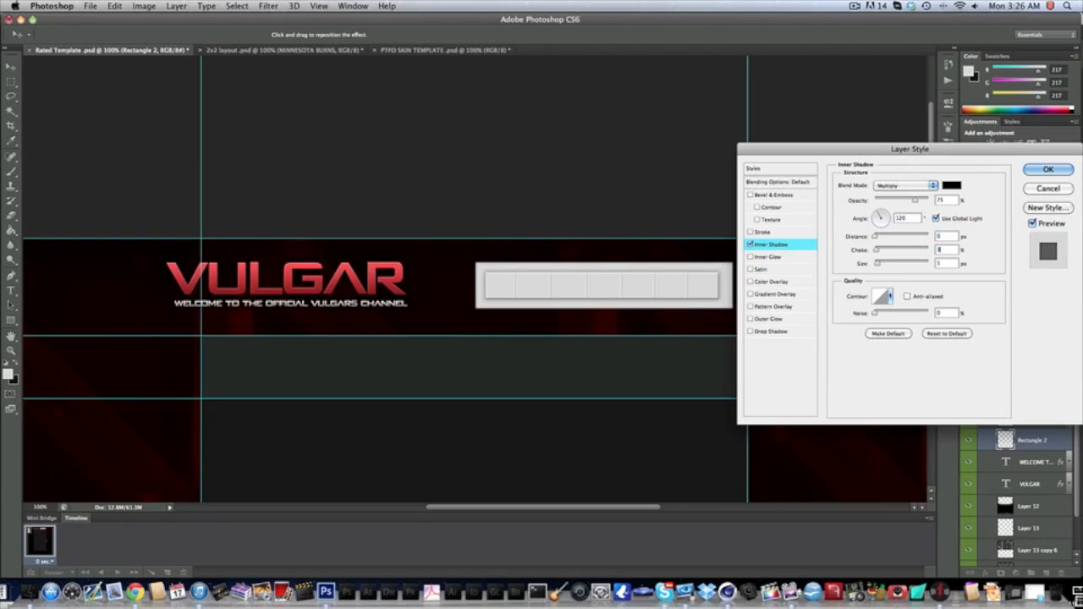
pyautogui.press('Tab')
pyautogui.write('20')
# Raise the frame's Inner Shadow opacity to 100% and apply the layer style.
pyautogui.hotkey('shift', 'Tab')
pyautogui.hotkey('shift', 'Tab')
pyautogui.hotkey('shift', 'Tab')
pyautogui.hotkey('shift', 'Tab')
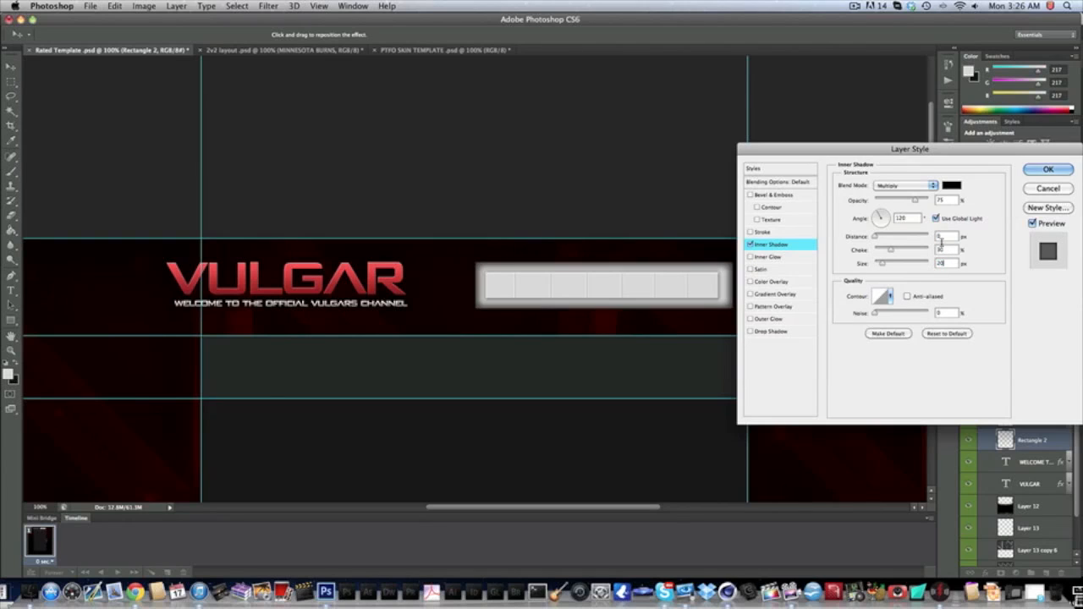
pyautogui.hotkey('shift', 'Up')
pyautogui.hotkey('shift', 'Up')
pyautogui.hotkey('shift', 'Up')
pyautogui.click(1047, 169)
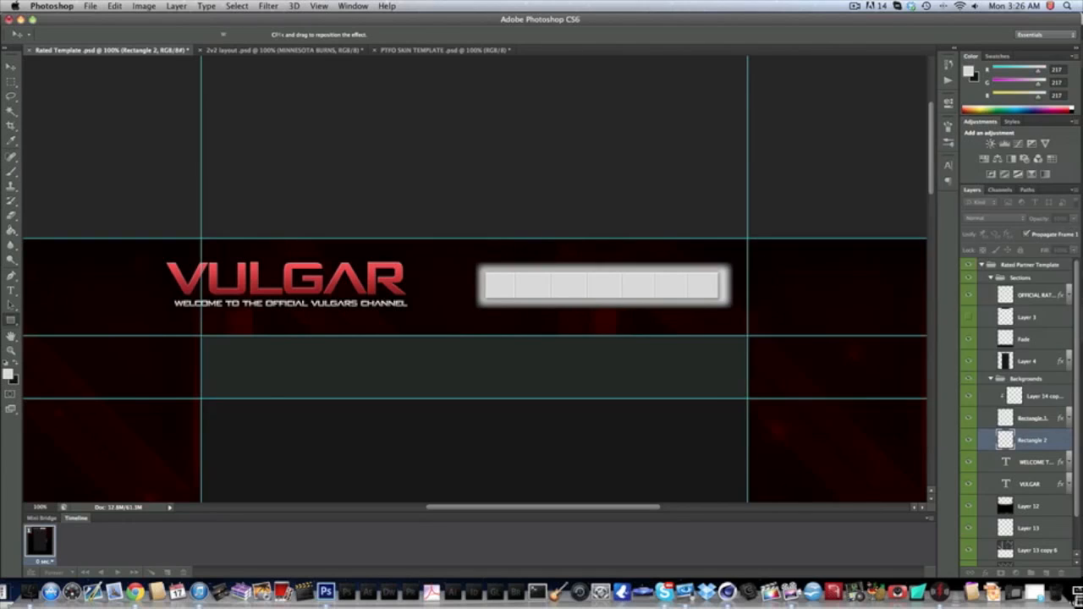
# Blend the frame rectangle with Overlay and reduce its Inner Shadow to choke 10% and size 5 px.
pyautogui.click(994, 219)
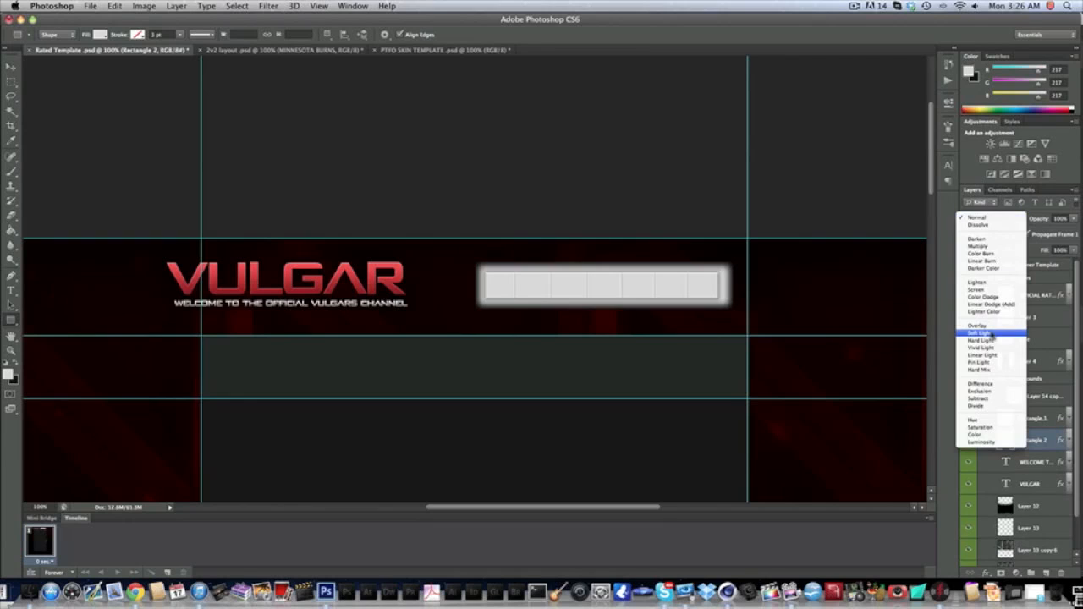
pyautogui.click(991, 330)
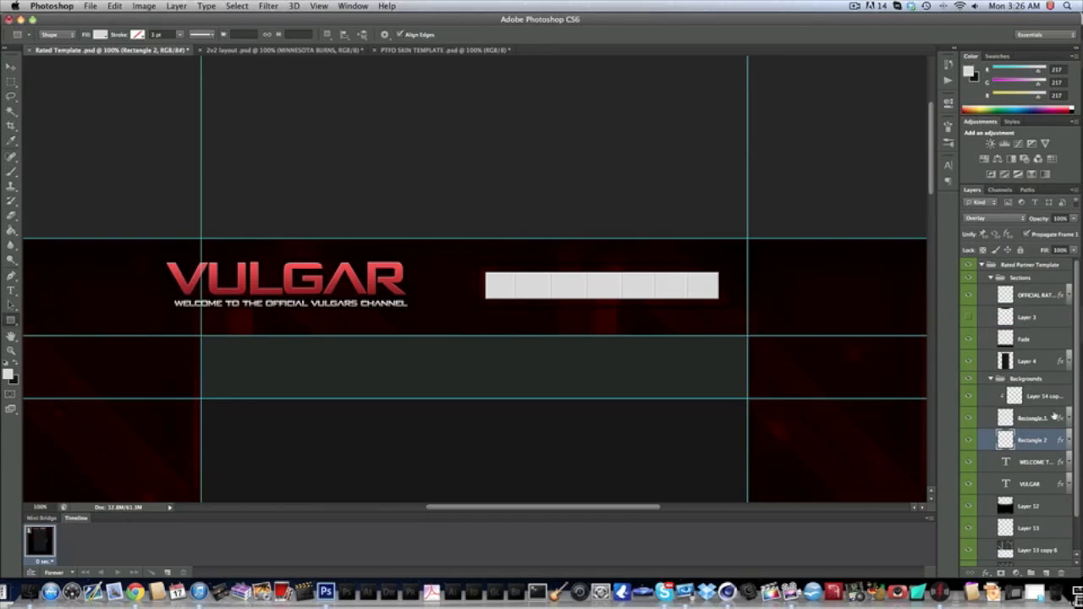
pyautogui.click(986, 573)
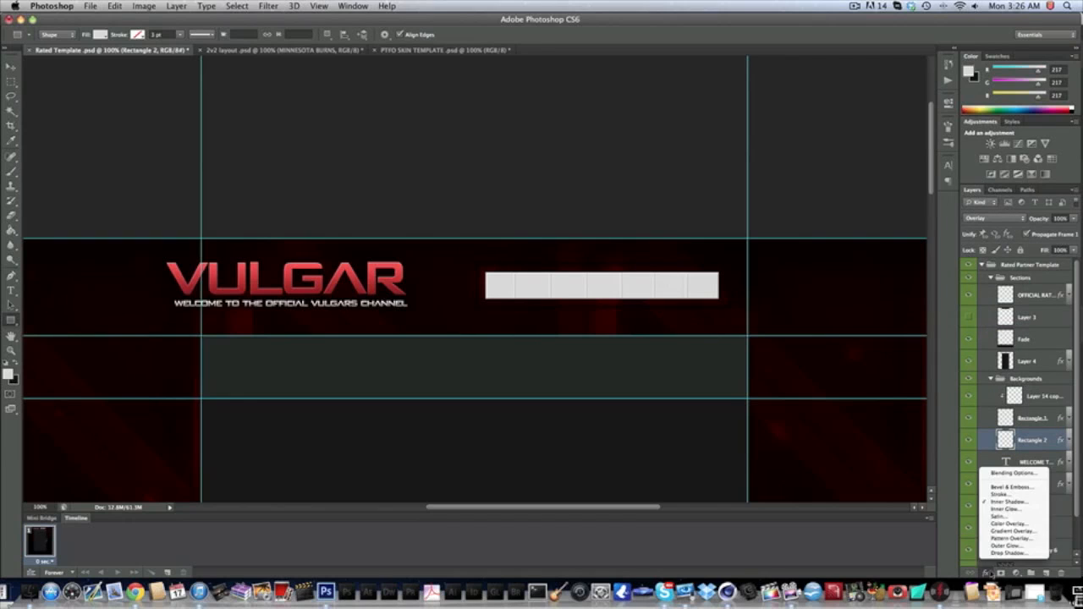
pyautogui.click(1007, 502)
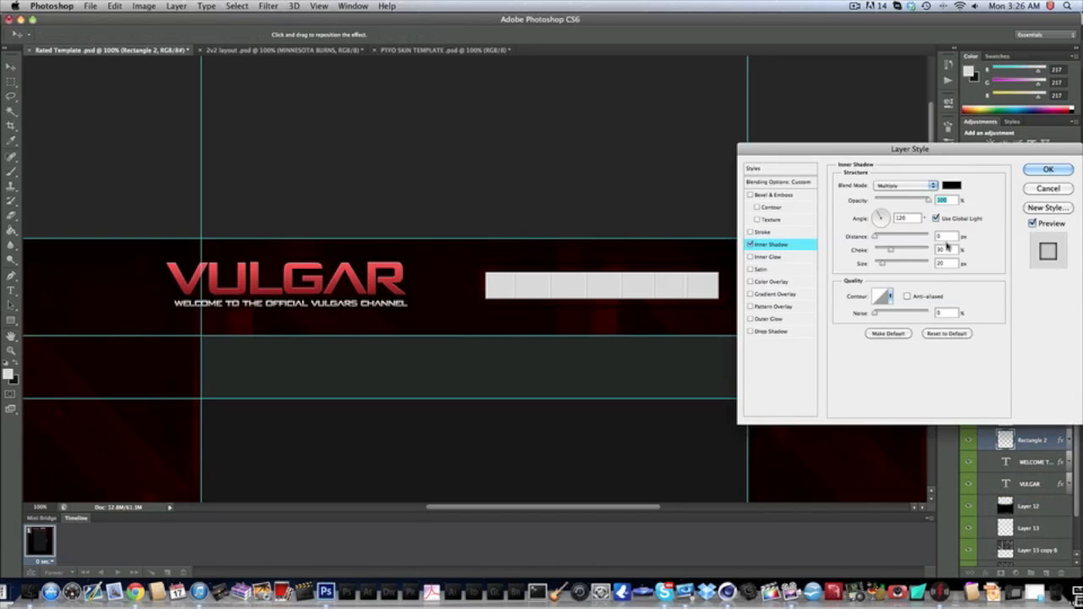
pyautogui.write('10')
pyautogui.press('Tab')
pyautogui.write('5')
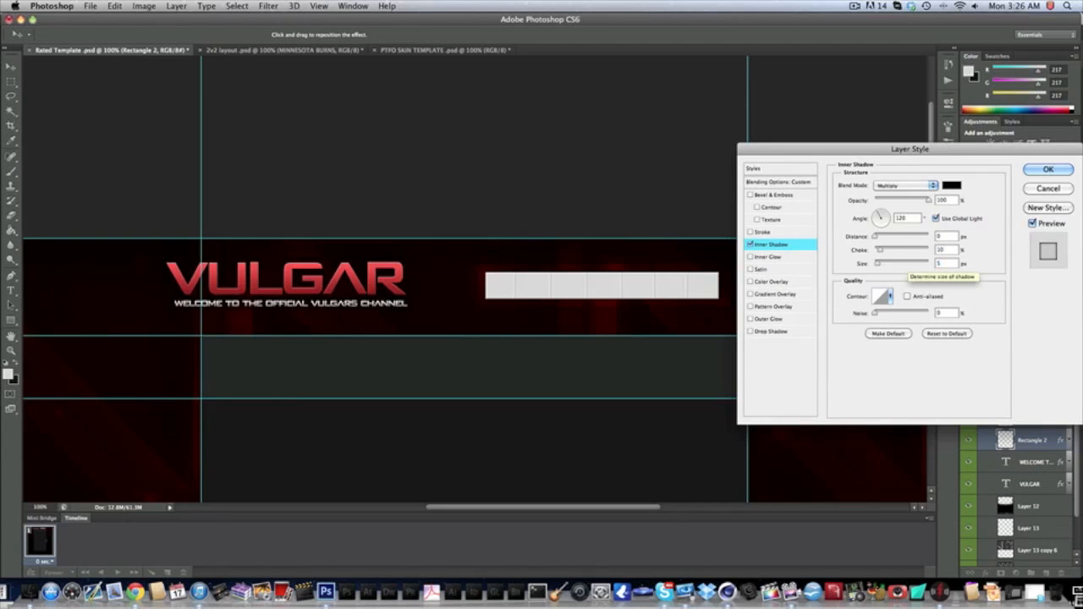
pyautogui.press('Return')
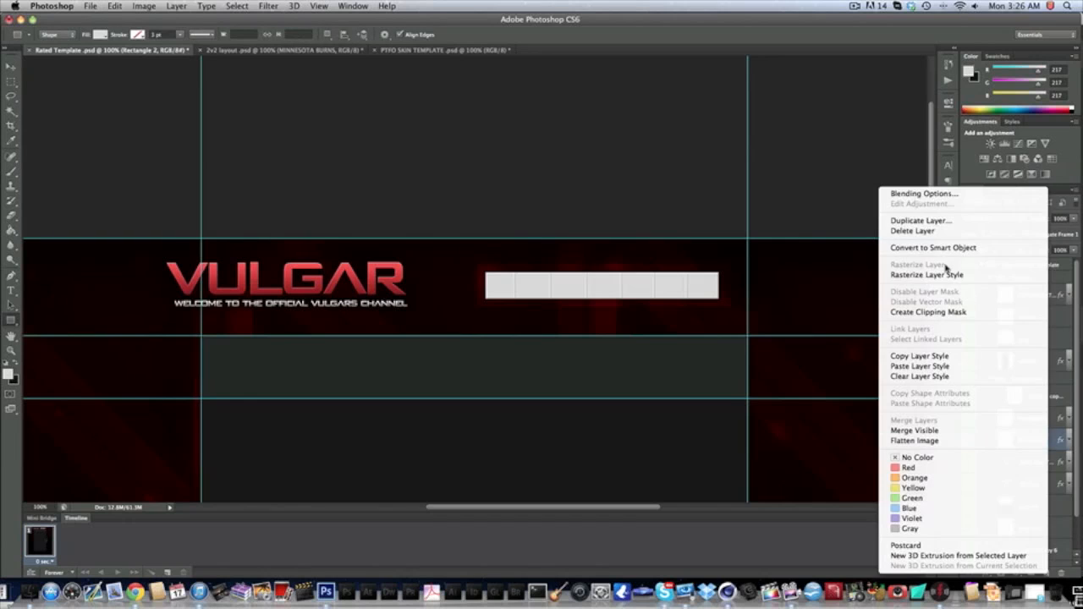
# Rasterize the frame rectangle's layer style and set the layer's blend mode to Overlay again.
pyautogui.click(943, 274)
pyautogui.click(994, 218)
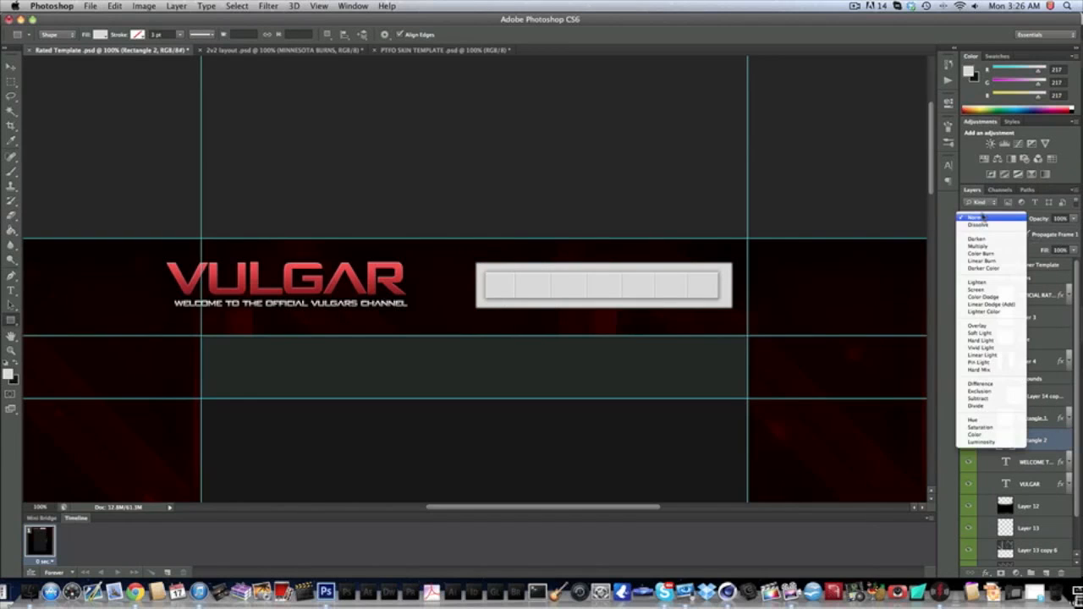
pyautogui.click(985, 330)
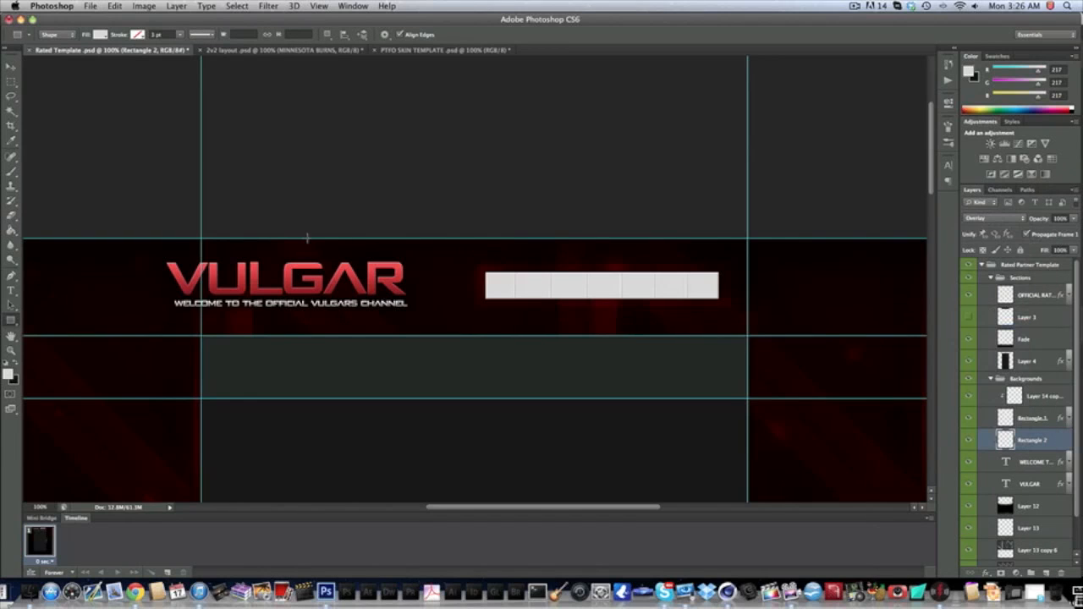
pyautogui.click(11, 213)
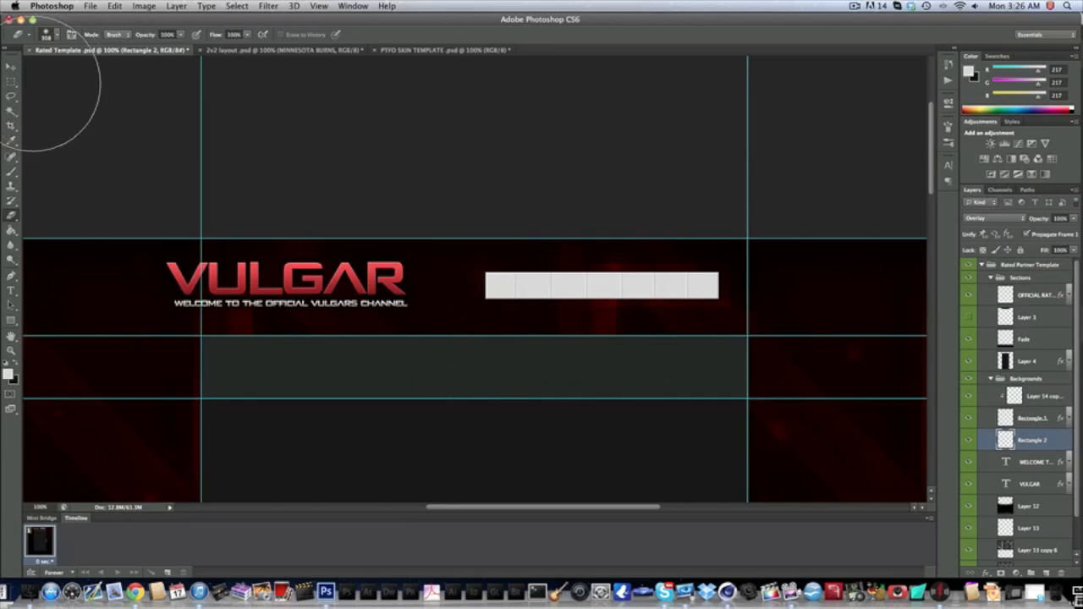
pyautogui.click(10, 68)
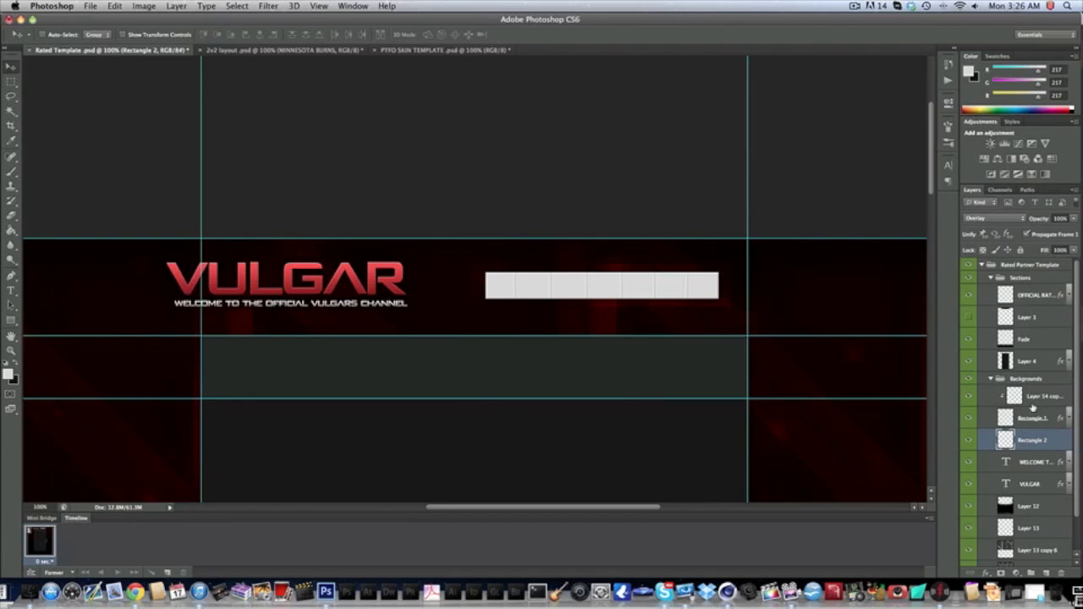
# Select the divider layer and open Rated Icons 20 K.psd from the Icon Pack folder in Rated 20K Pack 1.
pyautogui.click(1032, 403)
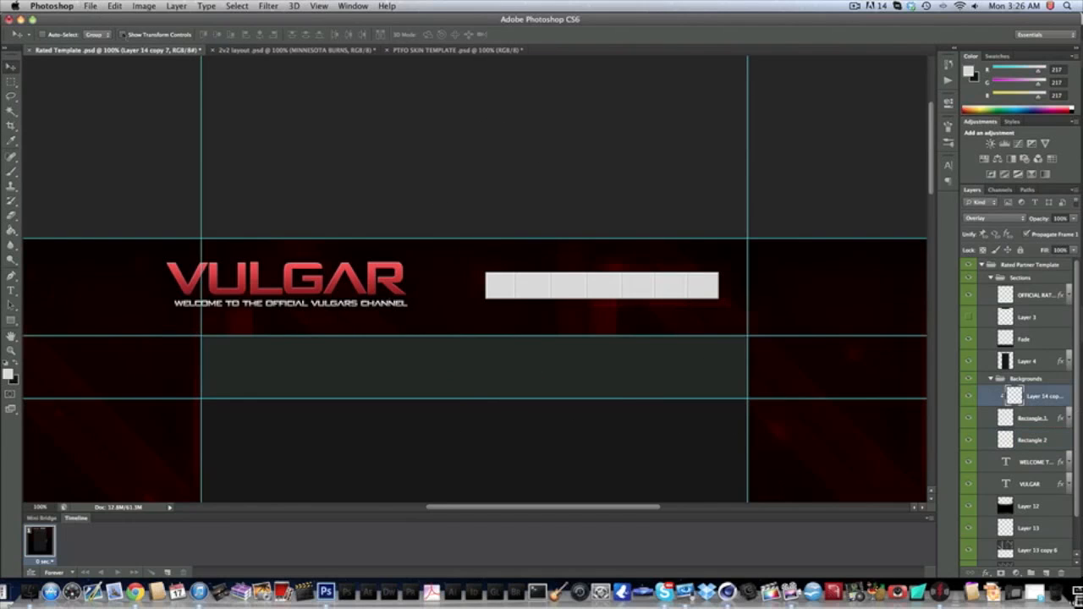
pyautogui.click(90, 6)
pyautogui.click(102, 33)
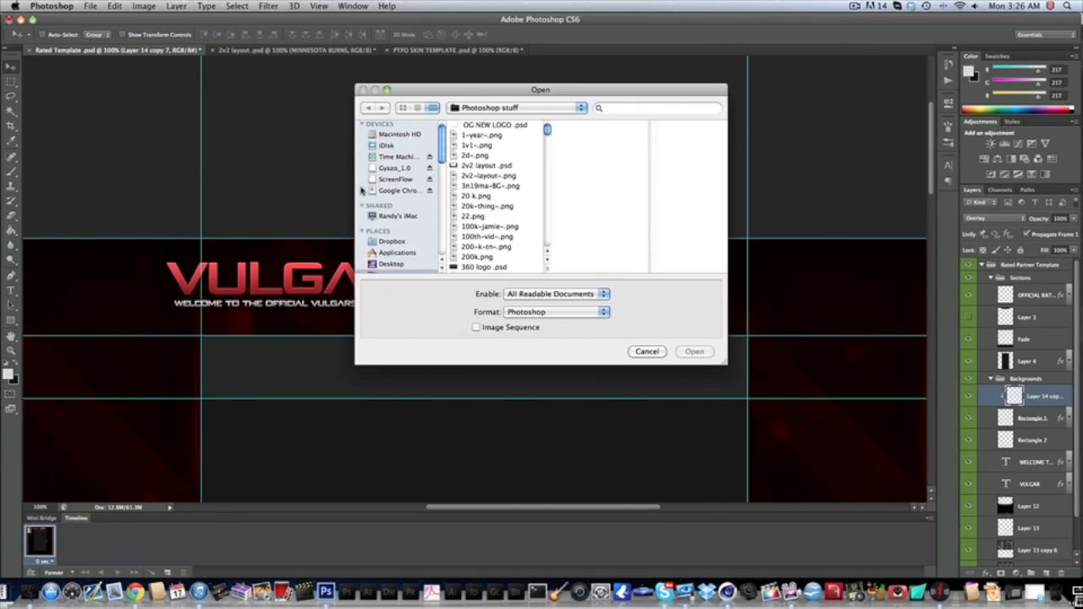
pyautogui.scroll(-5, 389, 212)
pyautogui.click(418, 239)
pyautogui.click(412, 217)
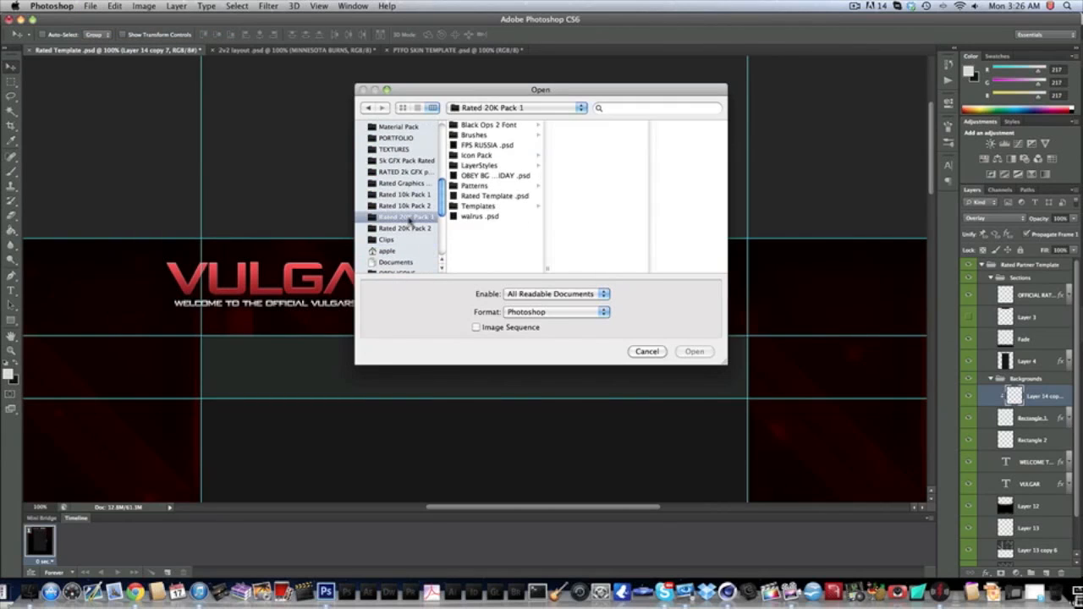
pyautogui.click(487, 156)
pyautogui.click(566, 127)
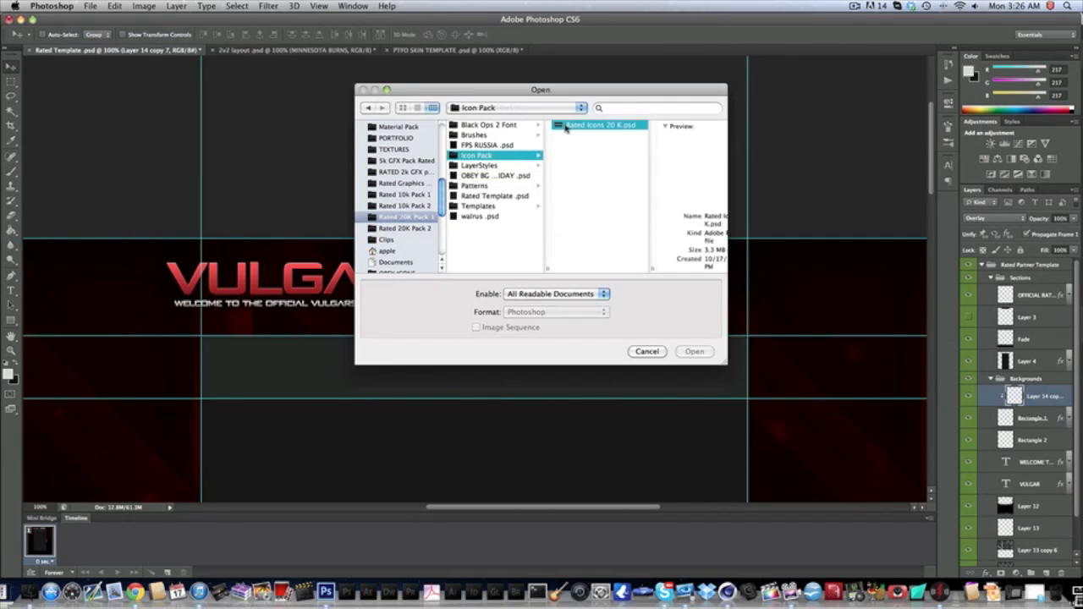
pyautogui.doubleClick(566, 126)
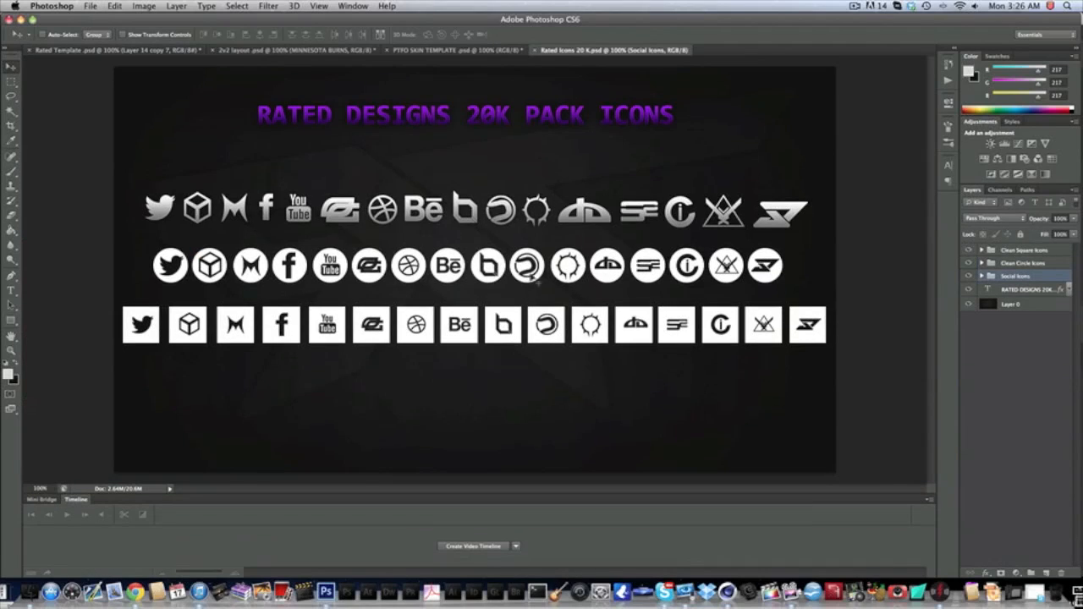
# Copy the Twitter icon from the Social Icons group into Rated Template.psd, placing it over the bar's first cell.
pyautogui.click(980, 276)
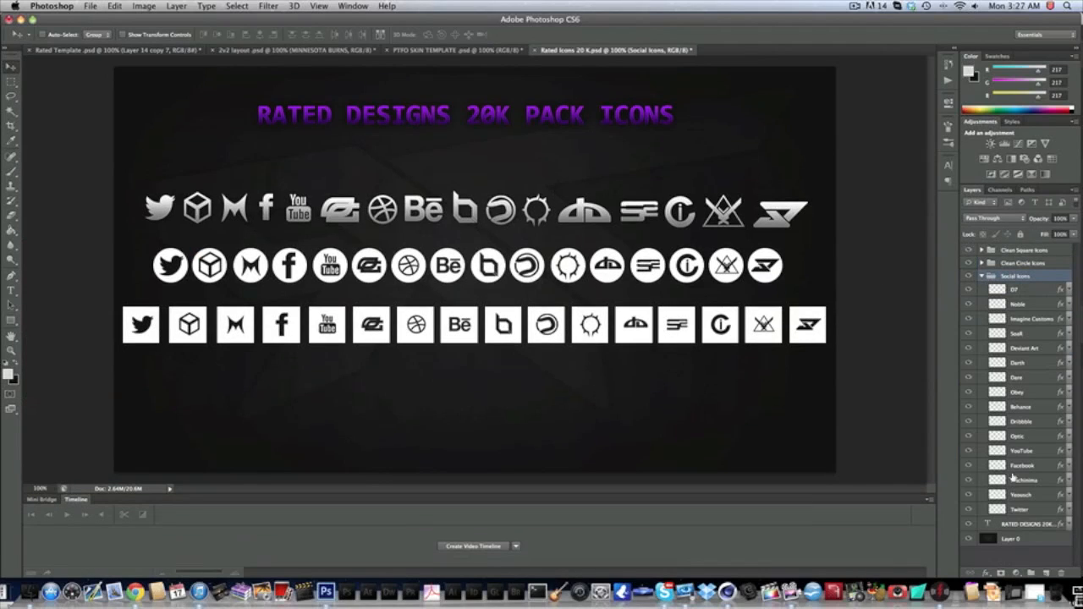
pyautogui.click(1028, 509)
pyautogui.moveTo(181, 217); pyautogui.dragTo(241, 120)
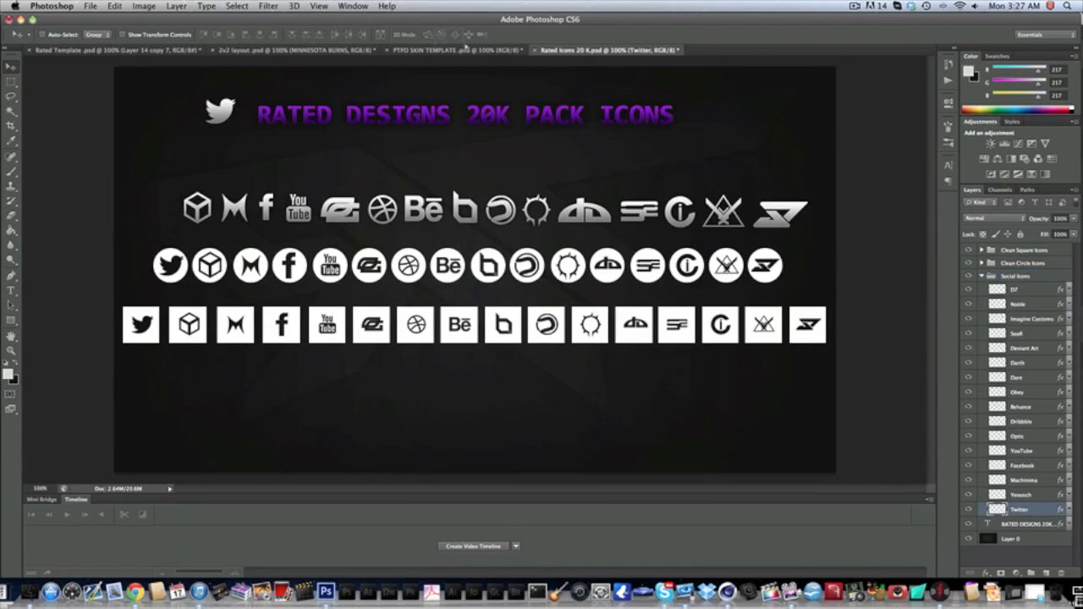
pyautogui.moveTo(441, 54); pyautogui.dragTo(484, 107)
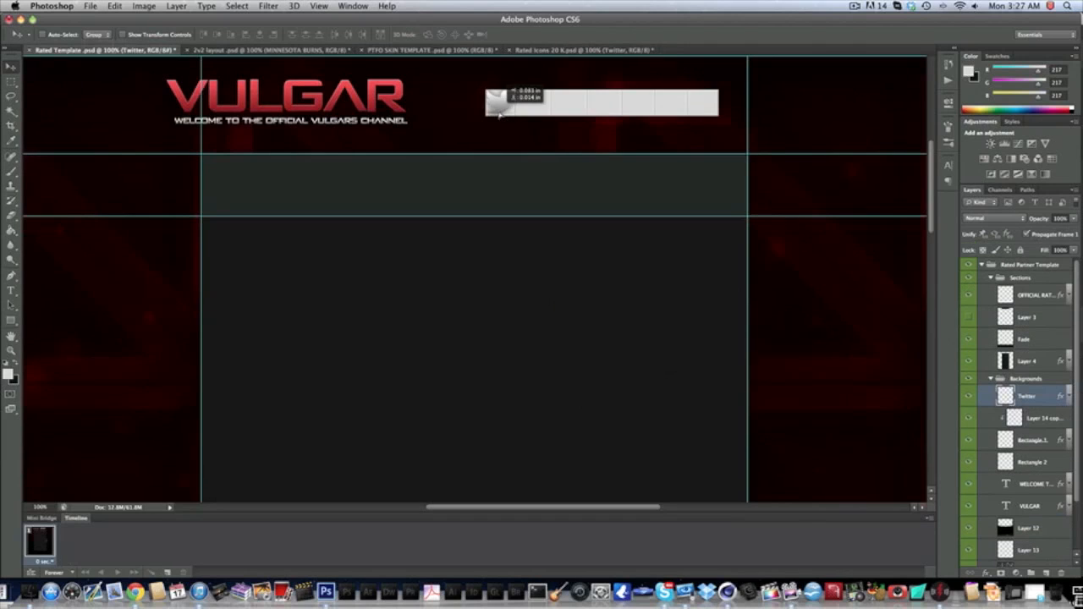
# Scale the Twitter icon down at 300% zoom and centre it in the bar's first cell.
pyautogui.click(40, 506)
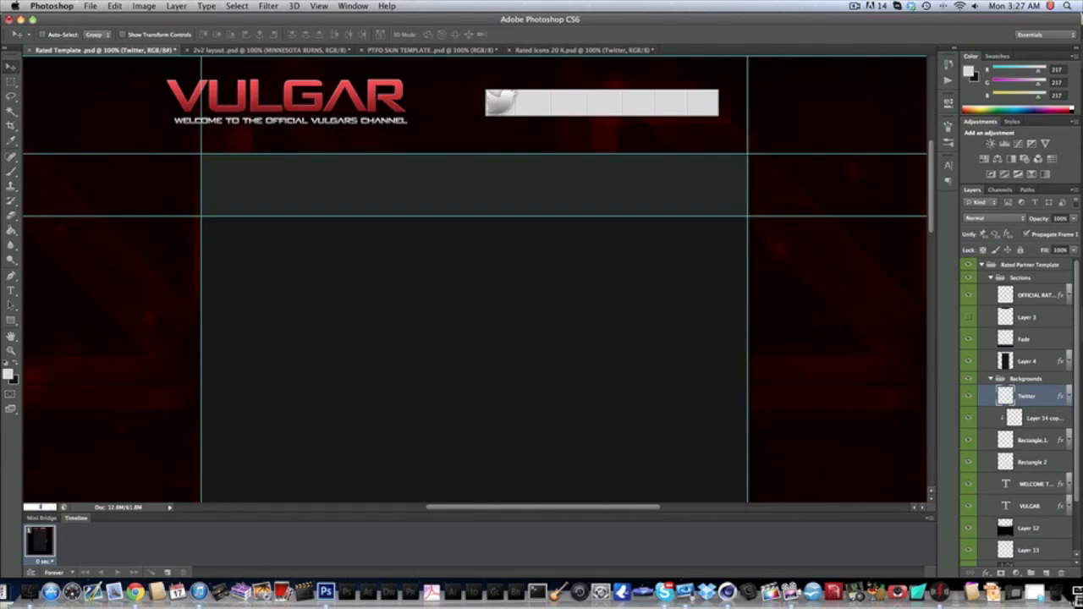
pyautogui.write('300')
pyautogui.press('Return')
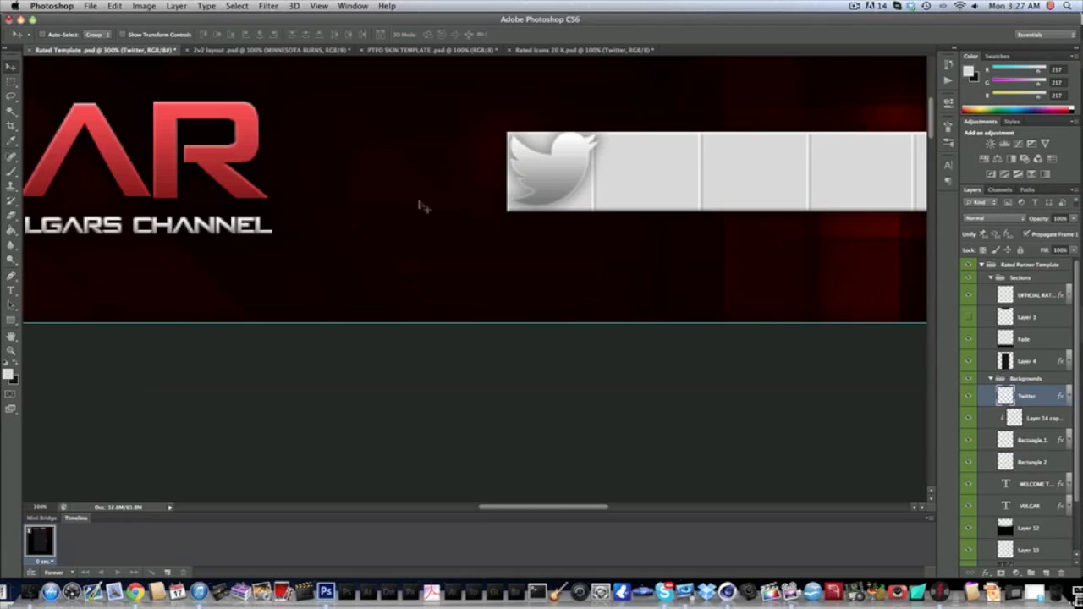
pyautogui.press('super+t')
pyautogui.moveTo(598, 206); pyautogui.dragTo(586, 195)
pyautogui.press('Return')
pyautogui.press('Down')
pyautogui.press('Down')
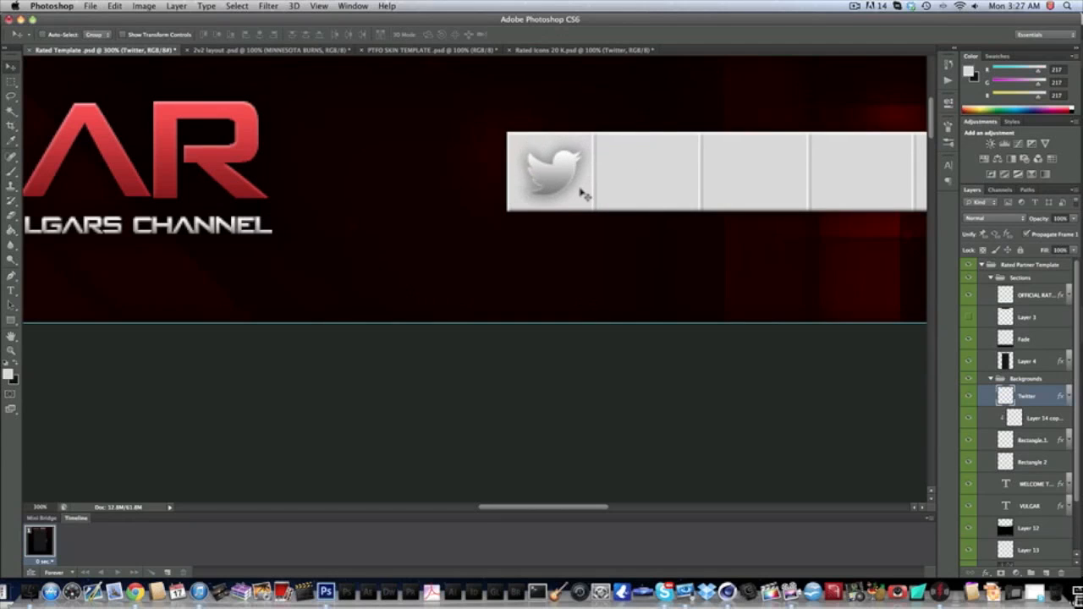
# Clear the Twitter icon's layer style and add a Color Overlay in a very dark red.
pyautogui.rightClick(1049, 405)
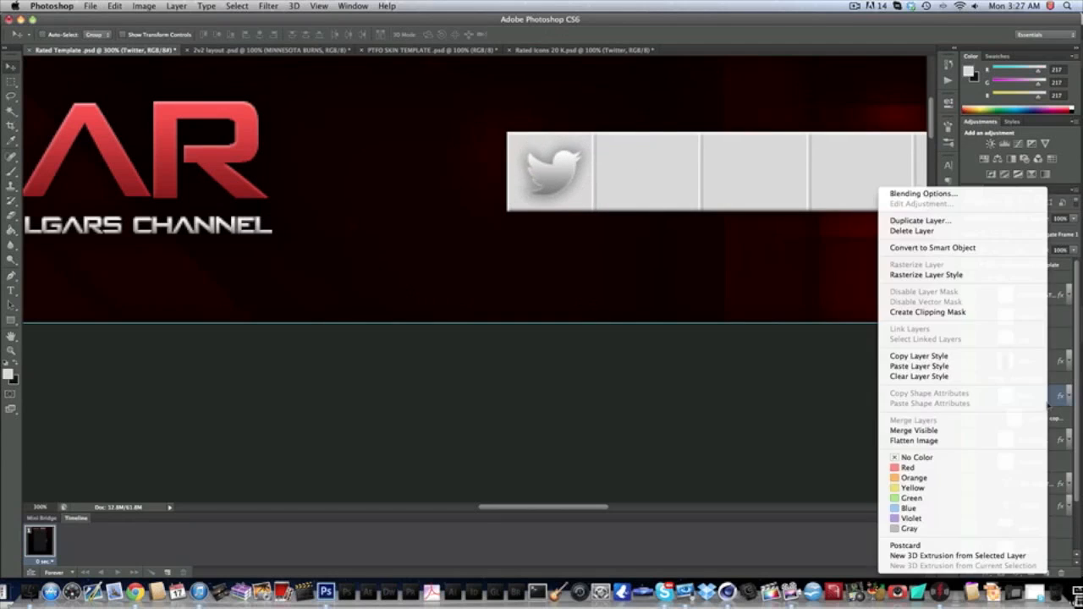
pyautogui.click(934, 376)
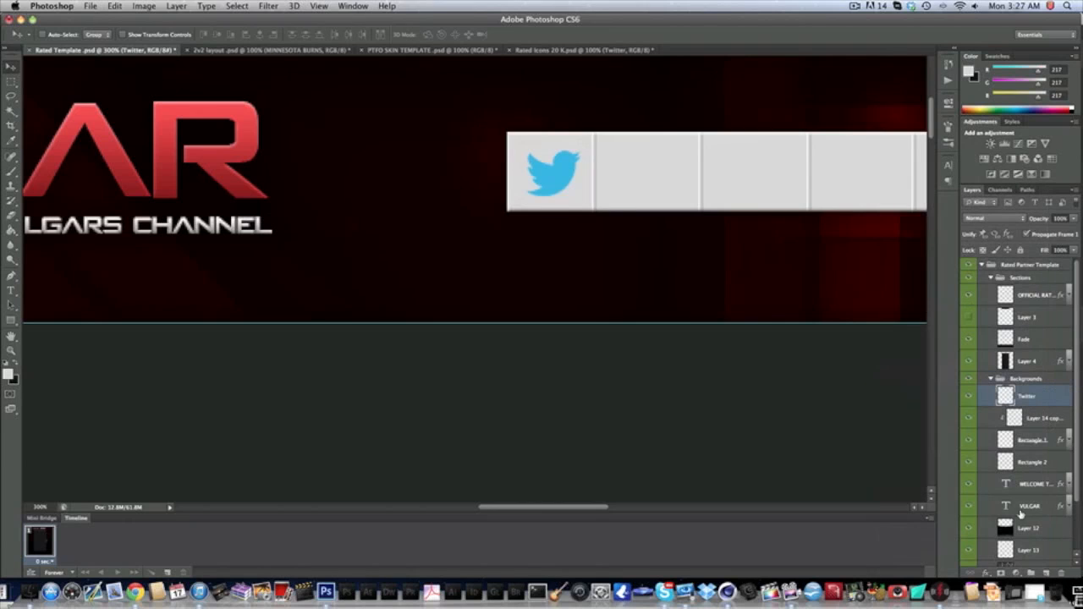
pyautogui.click(984, 574)
pyautogui.click(1011, 526)
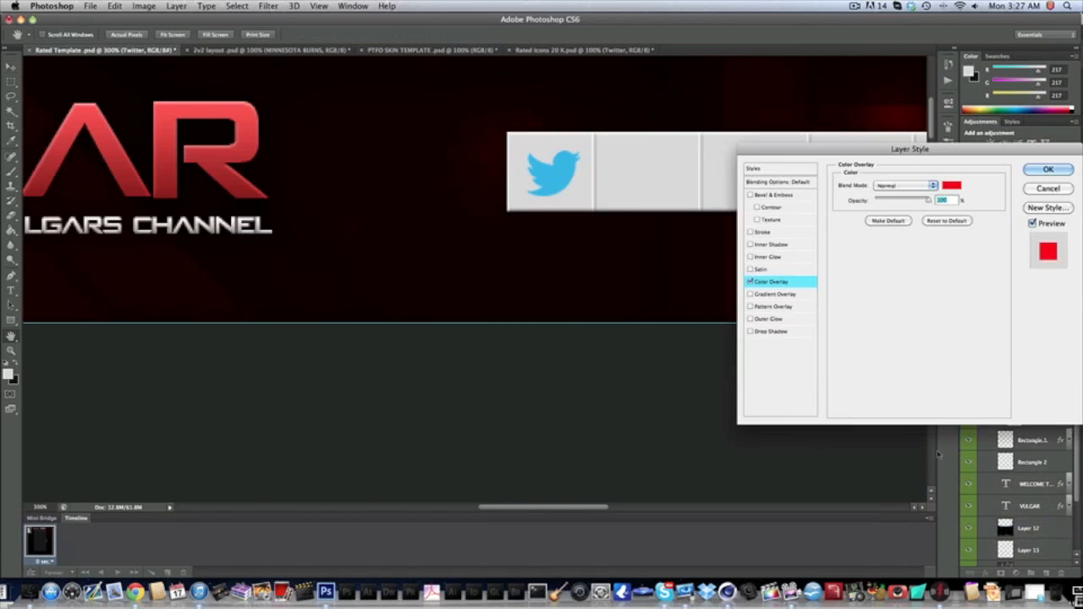
pyautogui.click(951, 185)
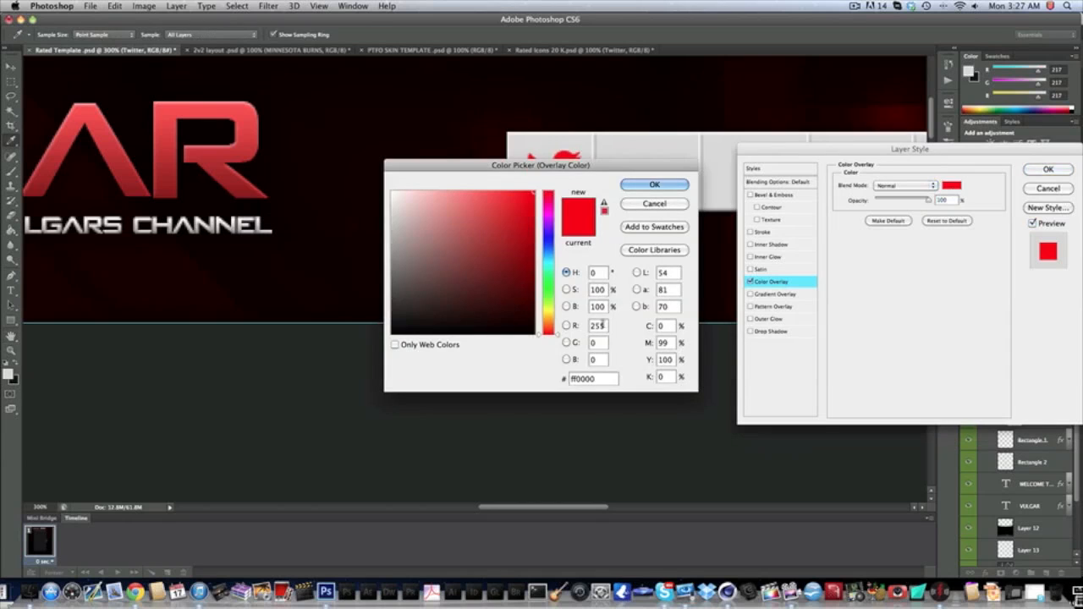
pyautogui.click(533, 324)
pyautogui.press('Return')
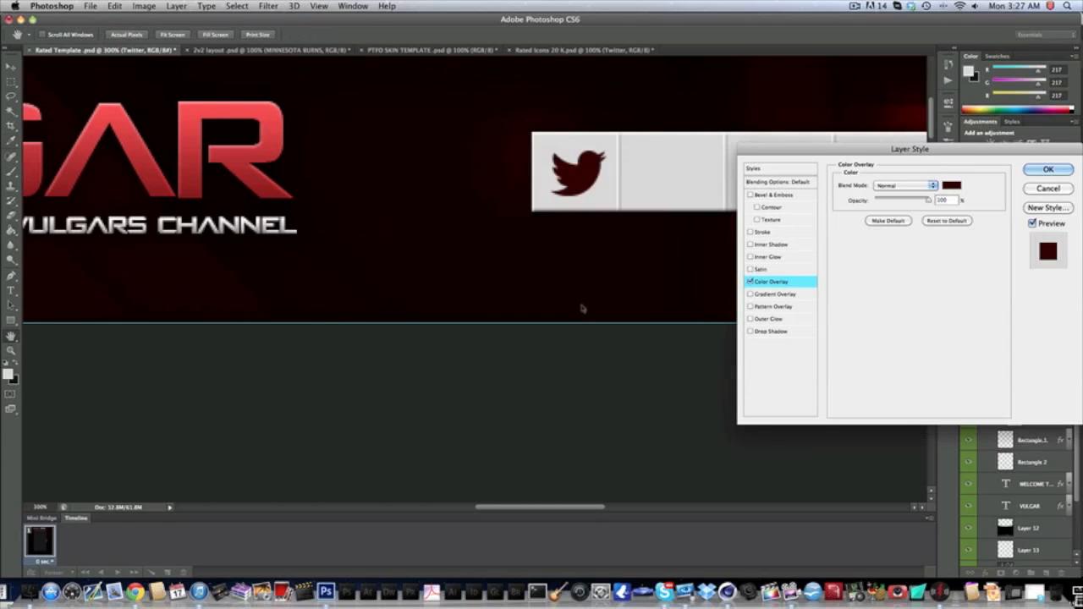
# Add an Inner Shadow to the Twitter icon with global light off, angle 90° and distance 0 px, and adjust its size.
pyautogui.click(775, 244)
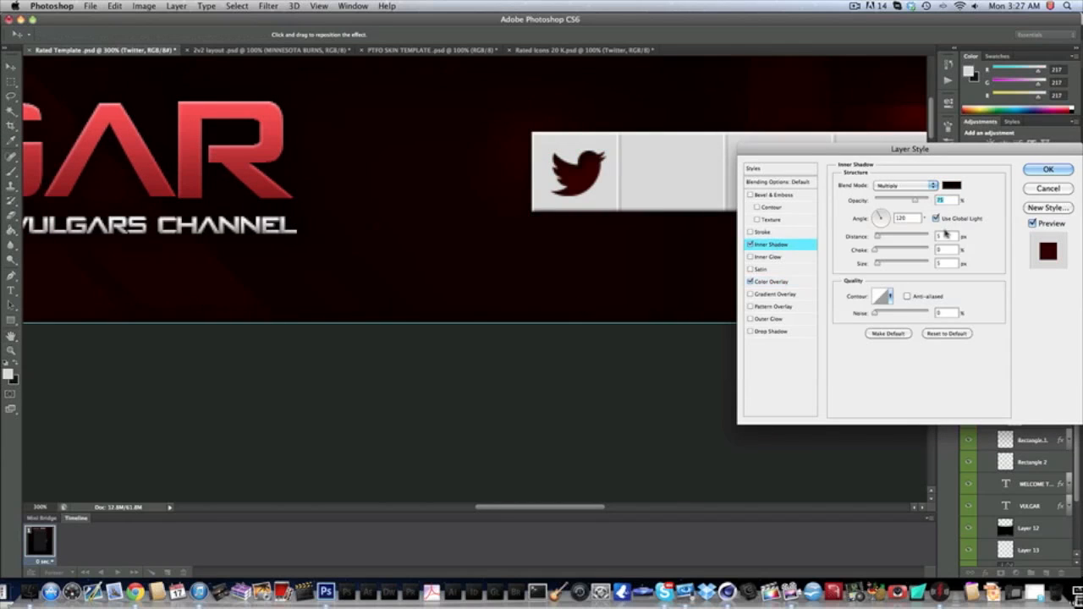
pyautogui.write('2')
pyautogui.doubleClick(939, 263)
pyautogui.click(935, 218)
pyautogui.doubleClick(904, 218)
pyautogui.write('90')
pyautogui.doubleClick(939, 263)
pyautogui.doubleClick(939, 236)
pyautogui.write('0')
pyautogui.doubleClick(941, 263)
pyautogui.doubleClick(939, 263)
pyautogui.write('0')
pyautogui.moveTo(876, 263); pyautogui.dragTo(889, 263)
# Add a Drop Shadow to the Twitter icon with distance 1 px, size 1 px, global light off and angle 90°.
pyautogui.click(781, 331)
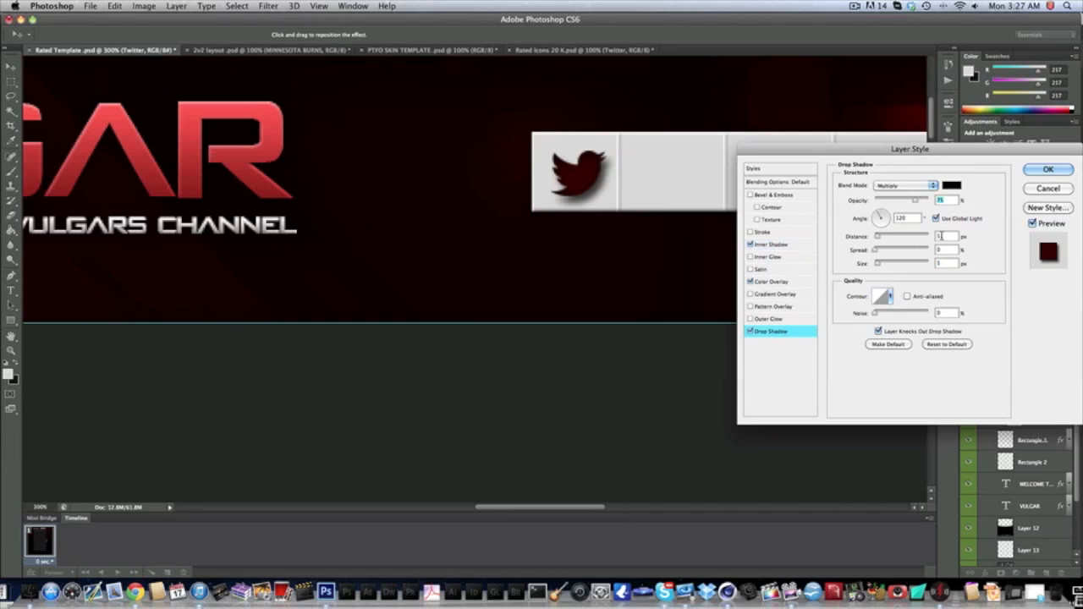
pyautogui.doubleClick(941, 236)
pyautogui.write('01')
pyautogui.press('Tab')
pyautogui.press('Tab')
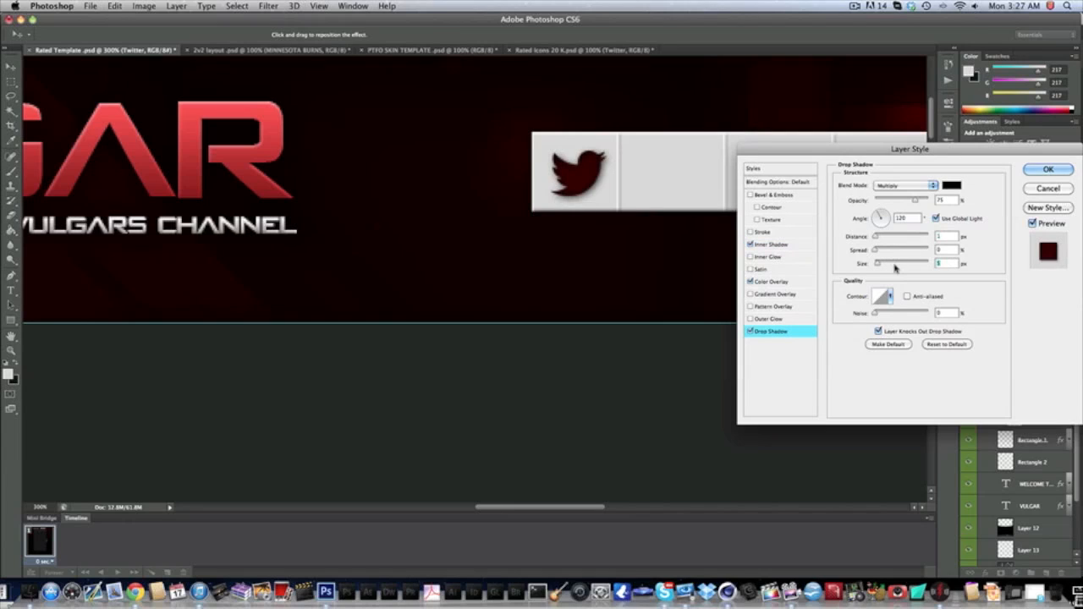
pyautogui.write('0')
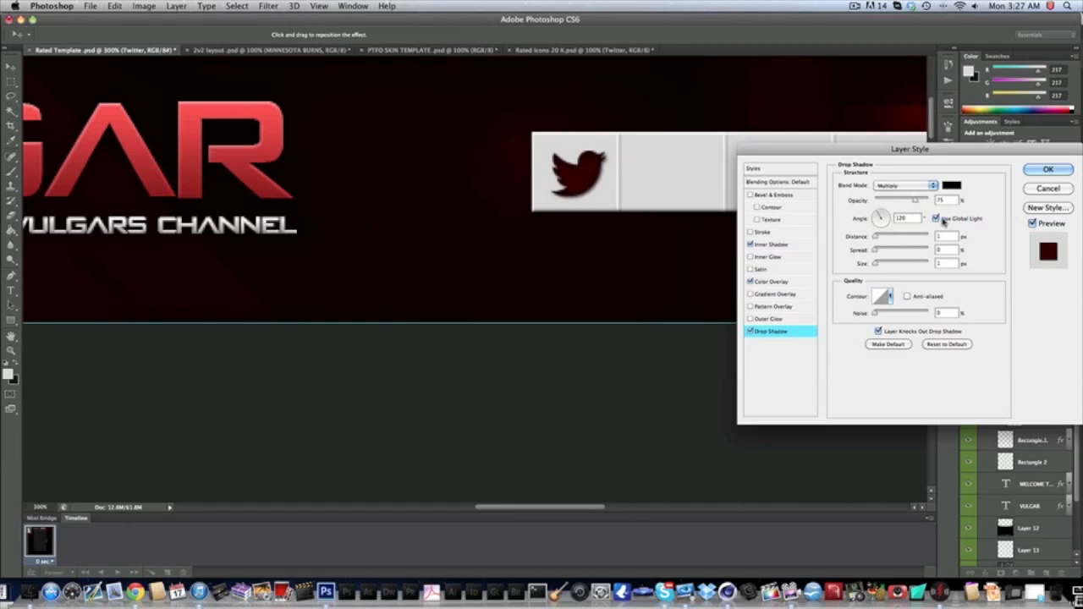
pyautogui.click(936, 219)
pyautogui.doubleClick(919, 217)
pyautogui.write('90')
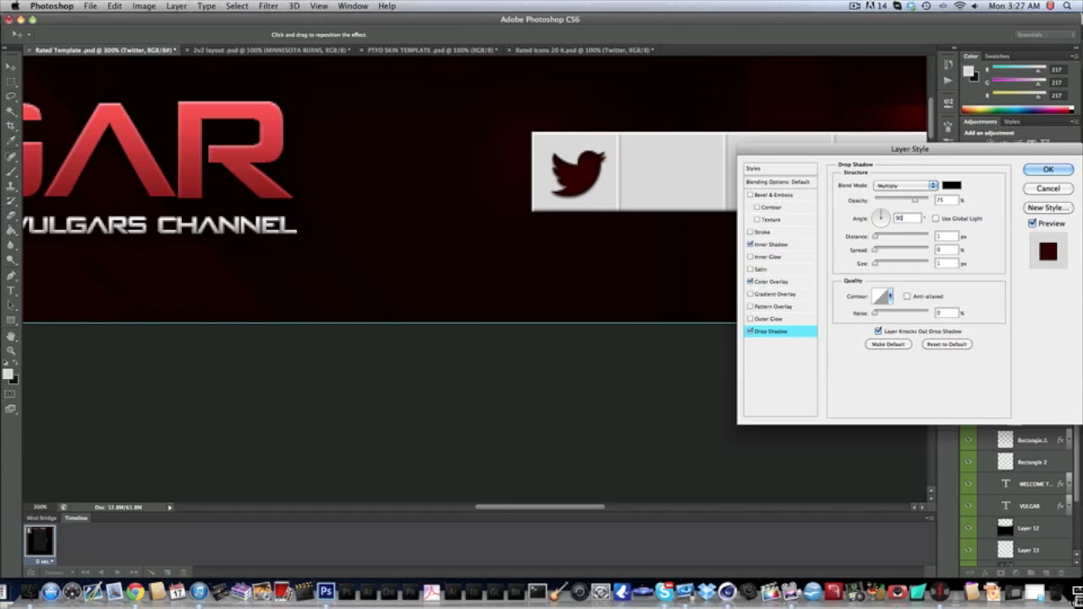
# Set the Twitter icon's drop shadow to white, 100% opacity, Overlay blend mode and size 2 px, and apply the layer style.
pyautogui.moveTo(922, 199); pyautogui.dragTo(930, 200)
pyautogui.click(951, 185)
pyautogui.moveTo(516, 209); pyautogui.dragTo(302, 125)
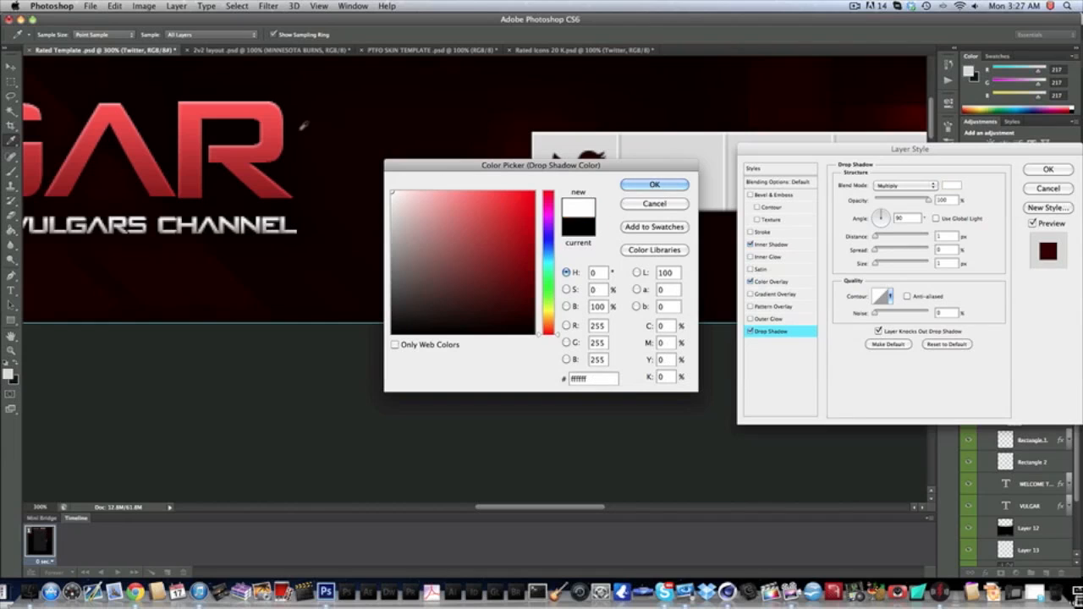
pyautogui.press('Return')
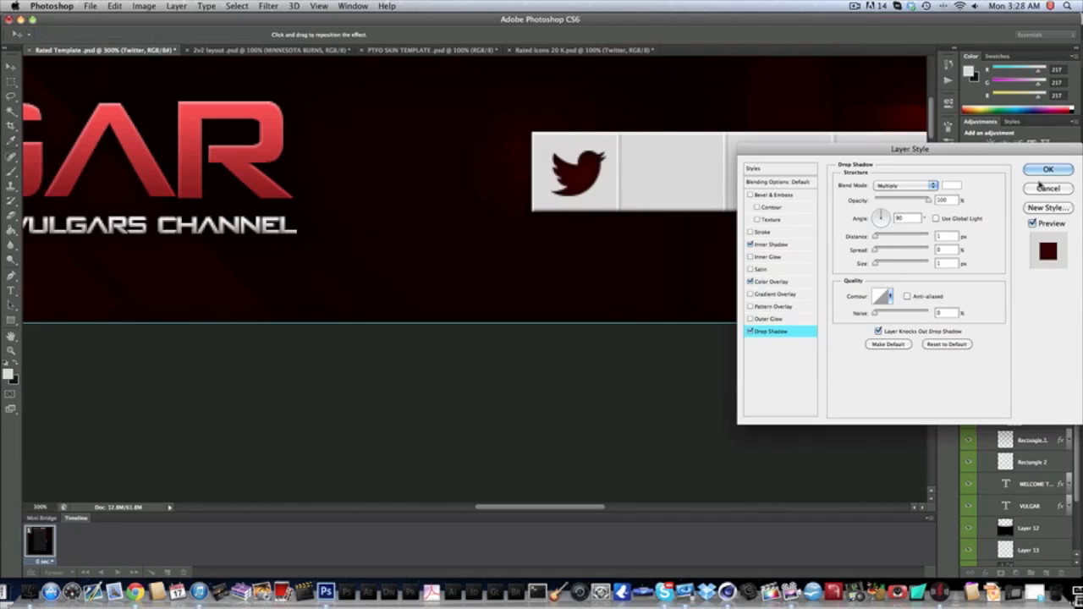
pyautogui.click(886, 187)
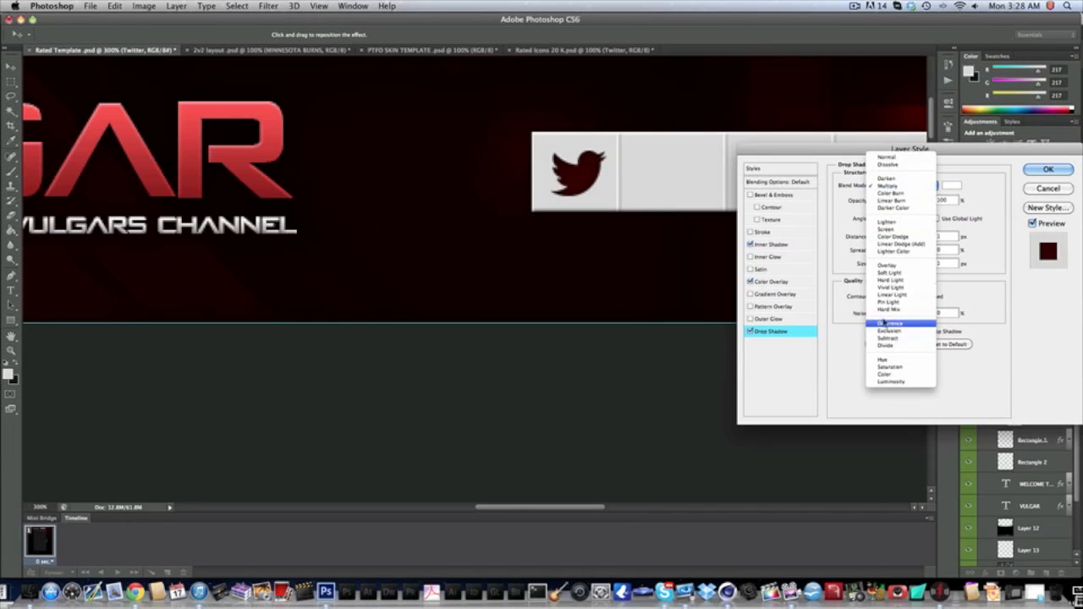
pyautogui.click(888, 268)
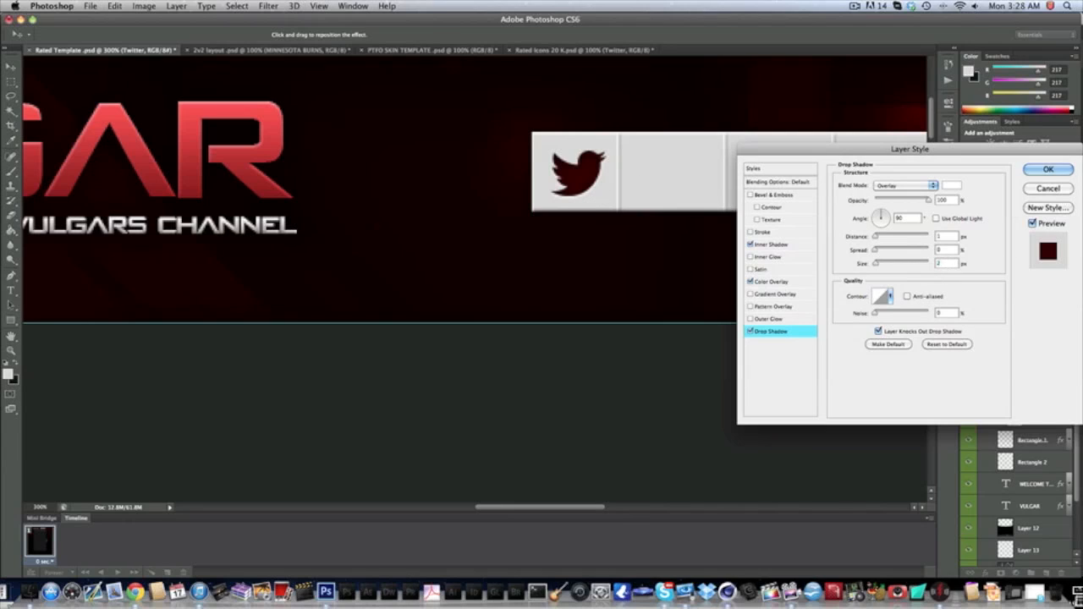
pyautogui.click(1047, 169)
# Collapse the Twitter layer's effects and place a new empty layer between the VULGAR text layer and Layer 12.
pyautogui.click(39, 507)
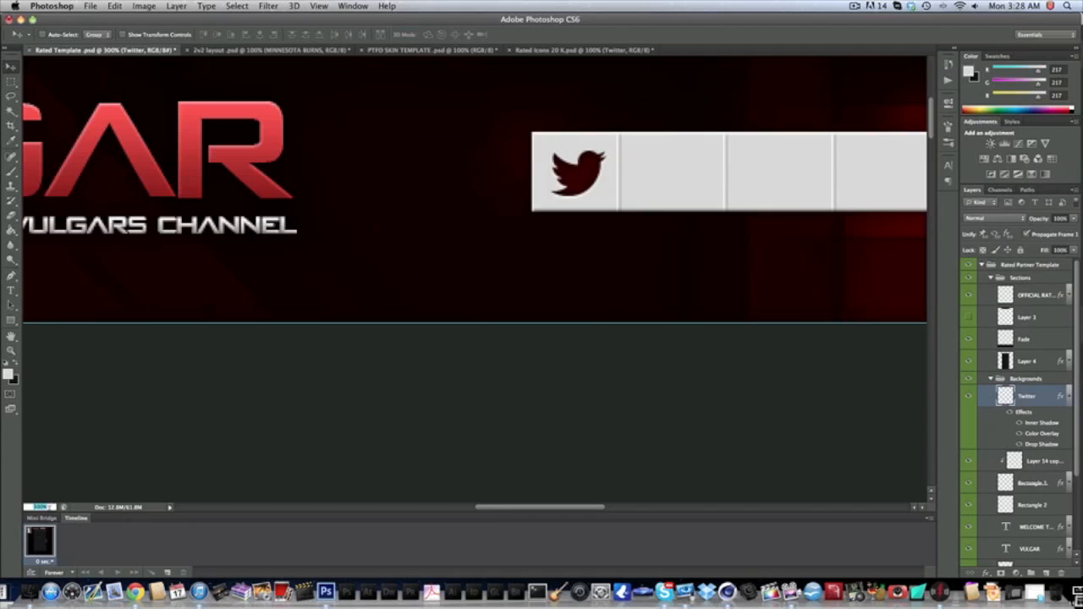
pyautogui.write('100')
pyautogui.press('Return')
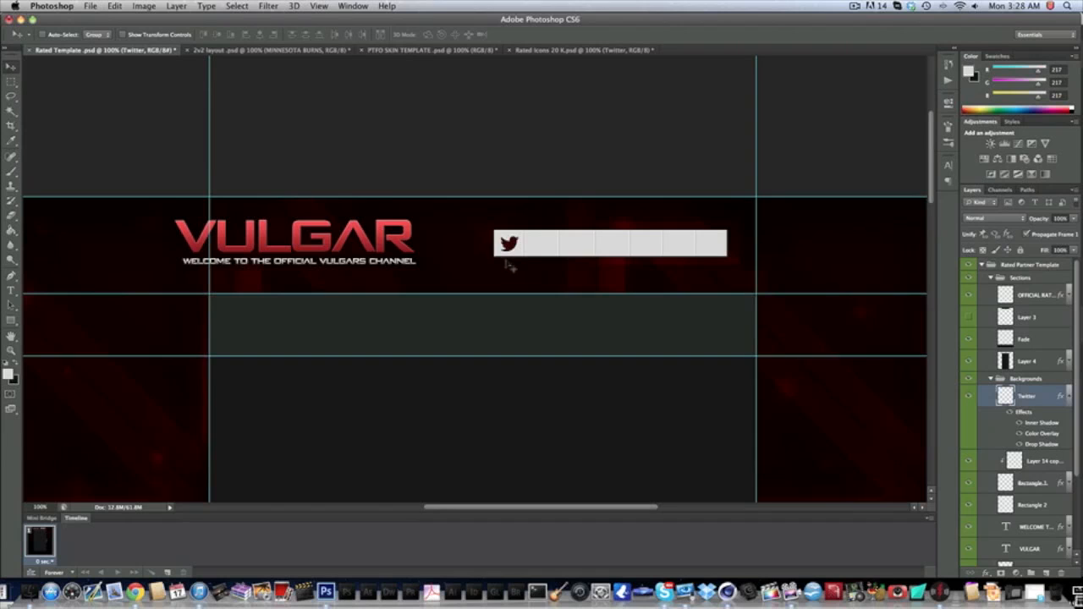
pyautogui.click(1069, 396)
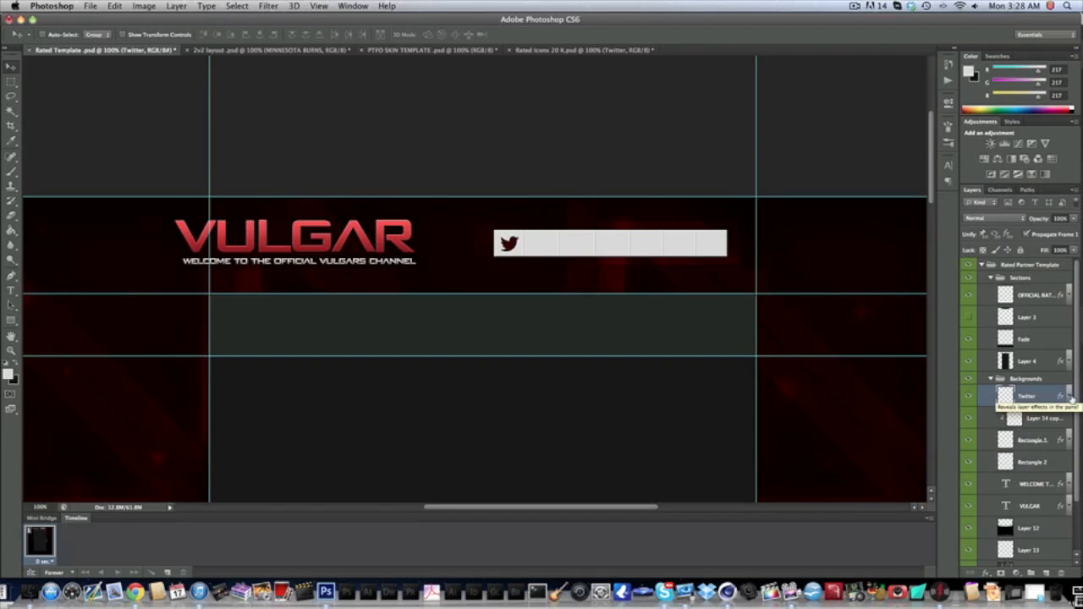
pyautogui.moveTo(1028, 550); pyautogui.dragTo(1030, 520)
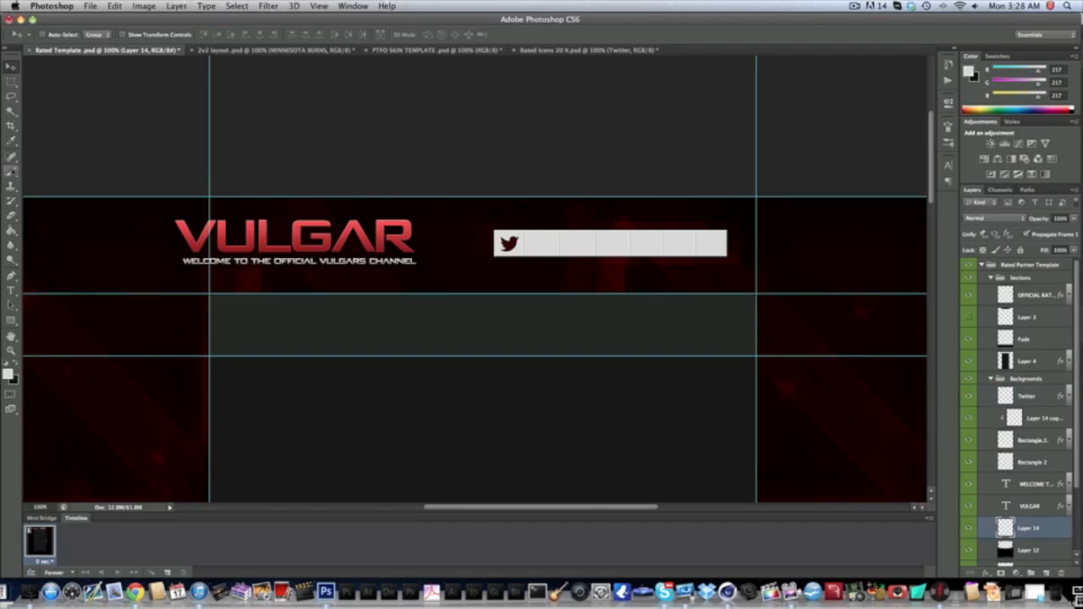
# Activate the Brush tool and close Rated Icons 20 K.psd without saving its changes.
pyautogui.click(12, 171)
pyautogui.click(516, 51)
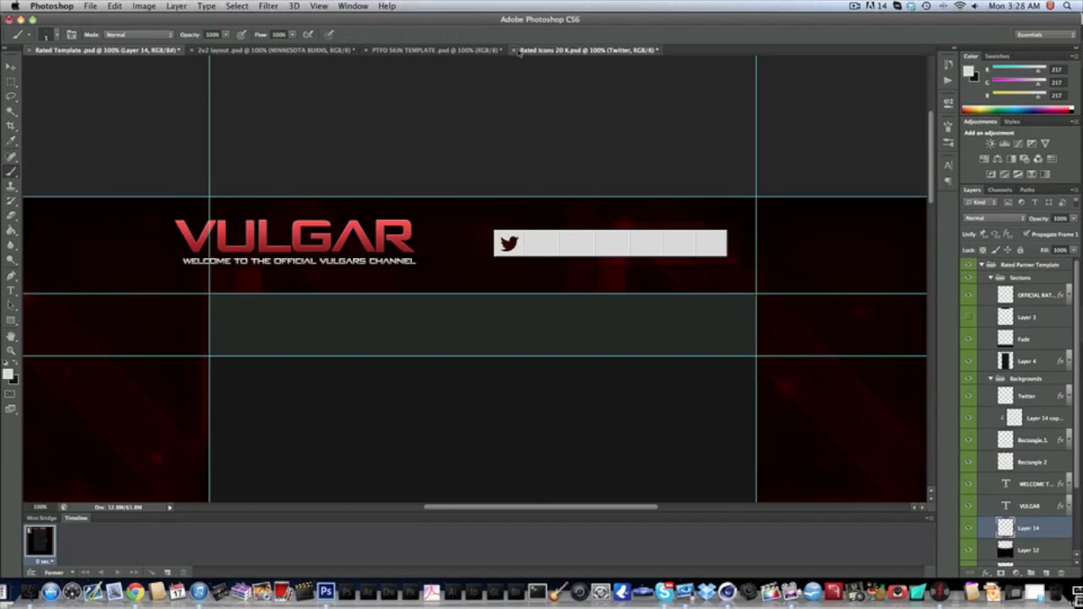
pyautogui.click(515, 51)
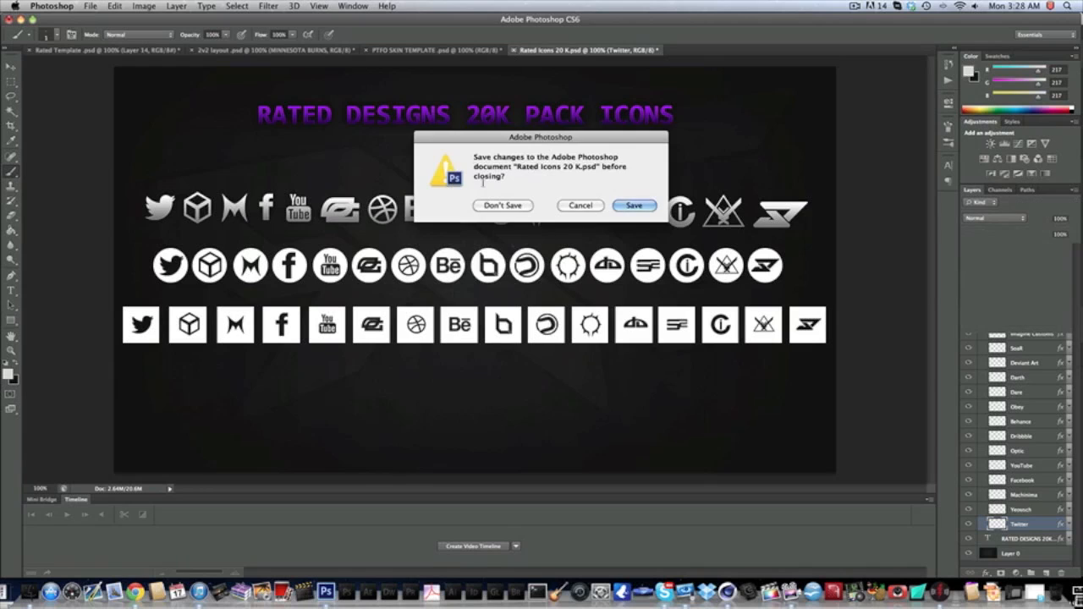
pyautogui.click(506, 207)
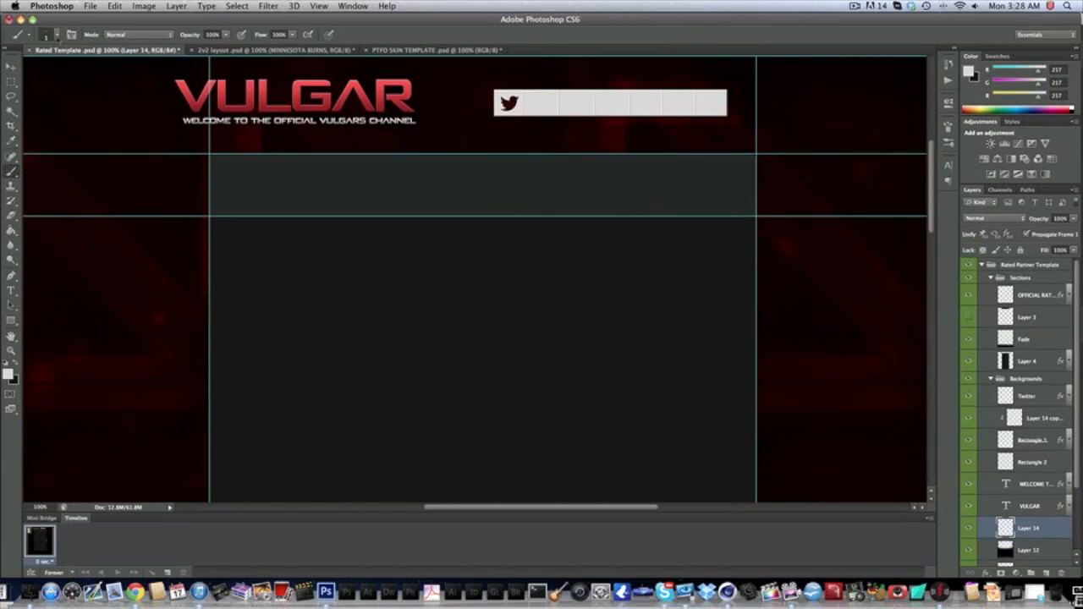
# Stamp light grey grunge texture on Layer 14 along the header and the inner edges of both side panels with the 473 px scratch brush.
pyautogui.click(57, 36)
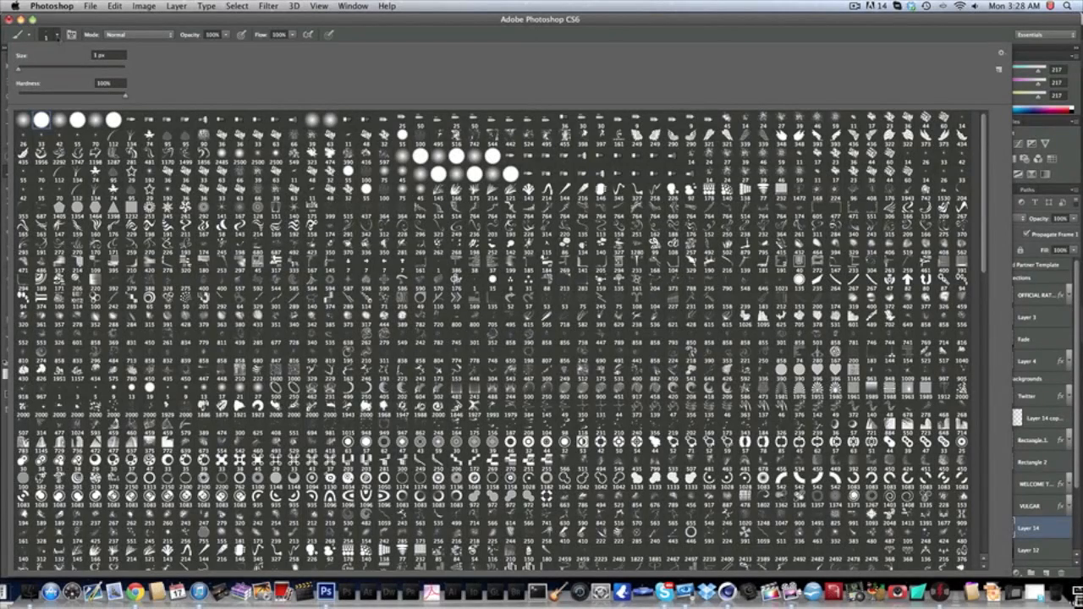
pyautogui.scroll(-2, 983, 229)
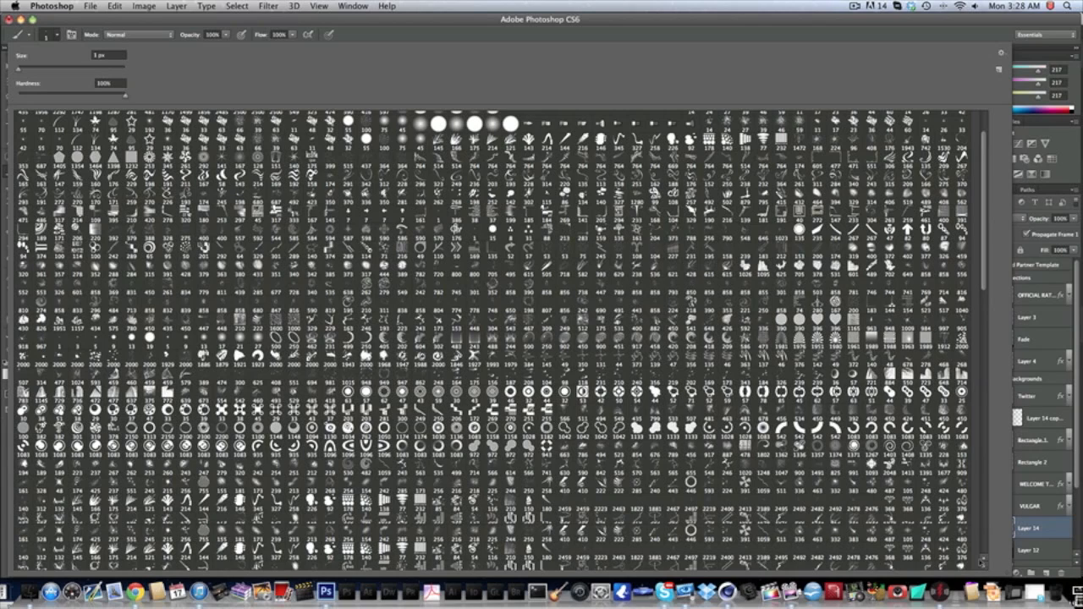
pyautogui.click(981, 561)
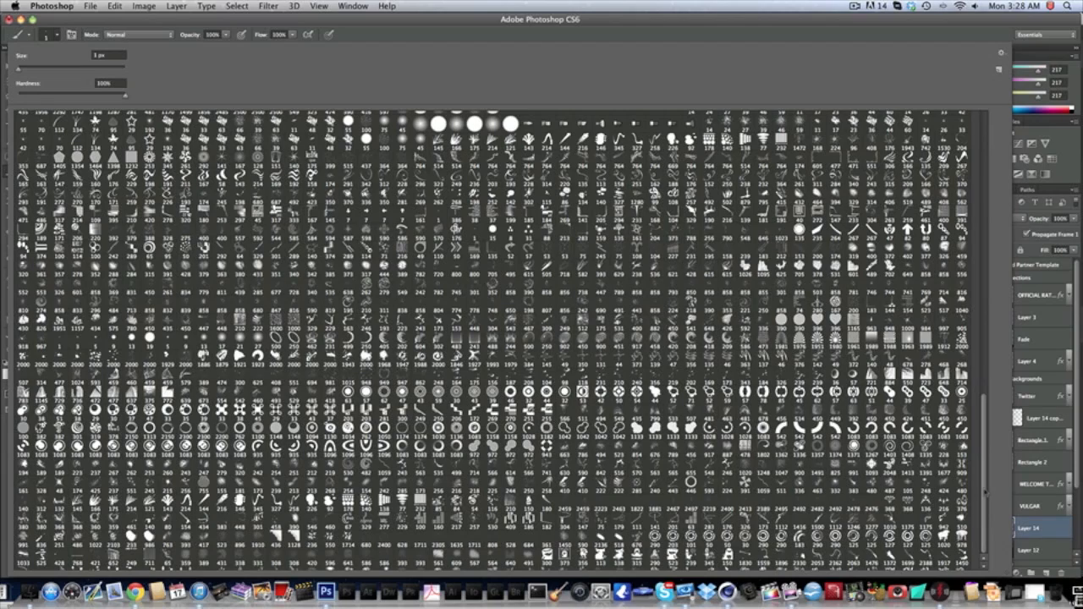
pyautogui.scroll(15, 984, 493)
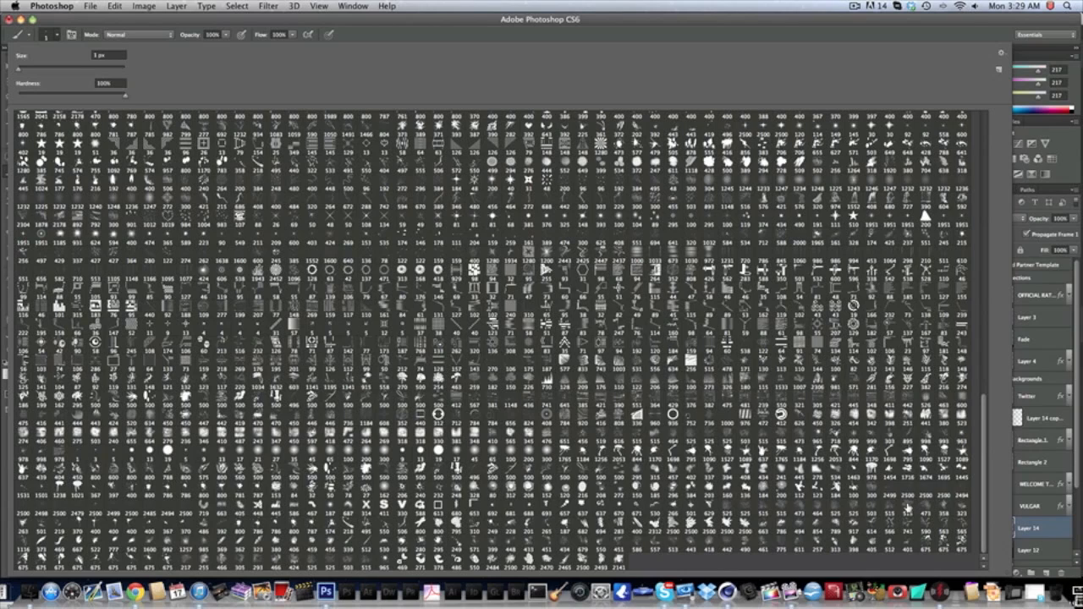
pyautogui.click(925, 510)
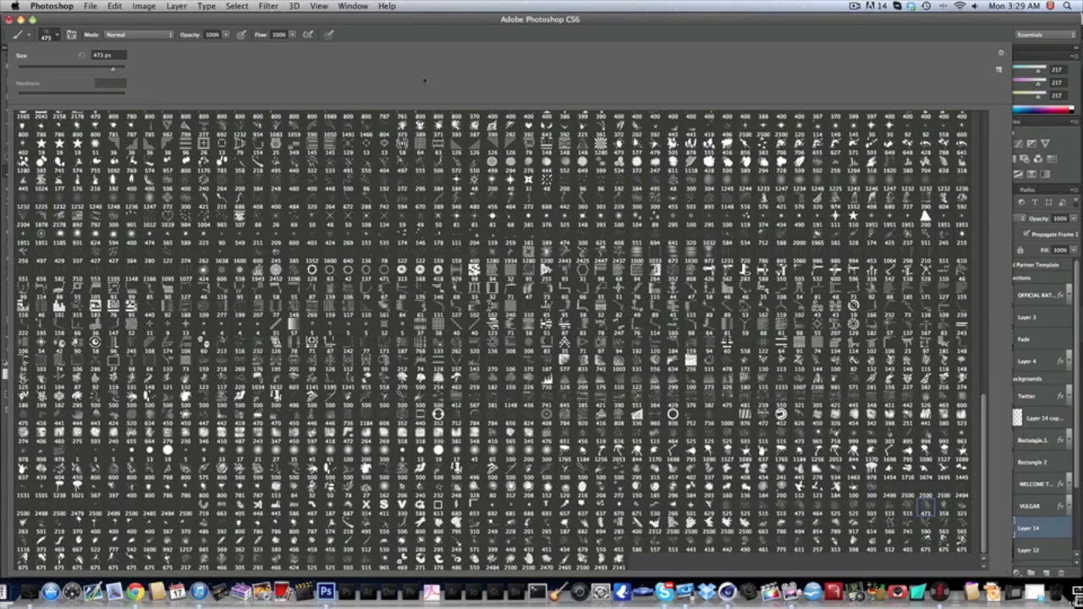
pyautogui.click(419, 28)
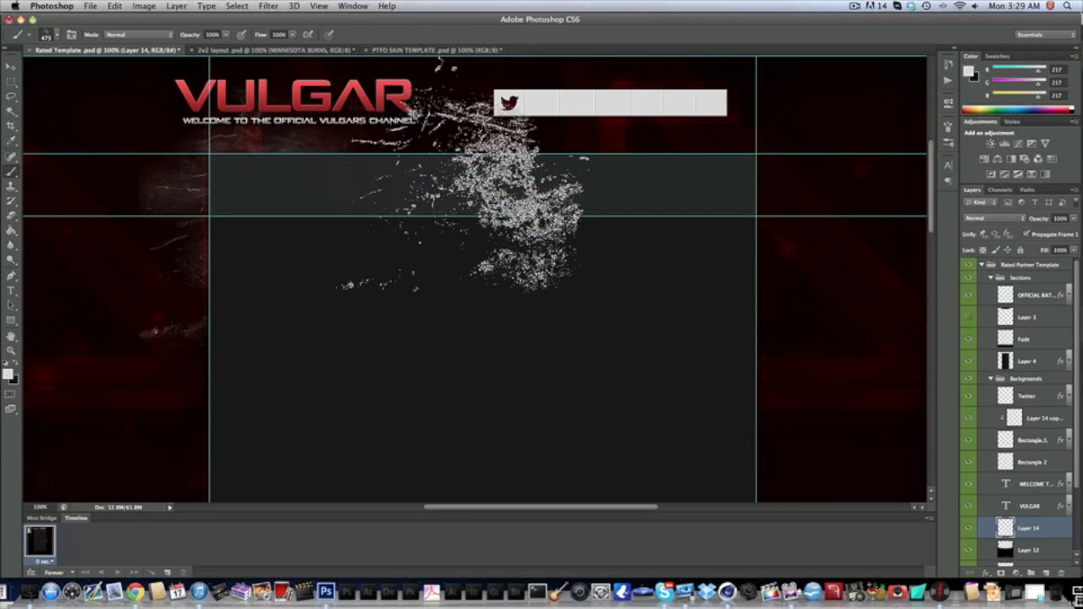
pyautogui.hscroll(-5, 508, 254)
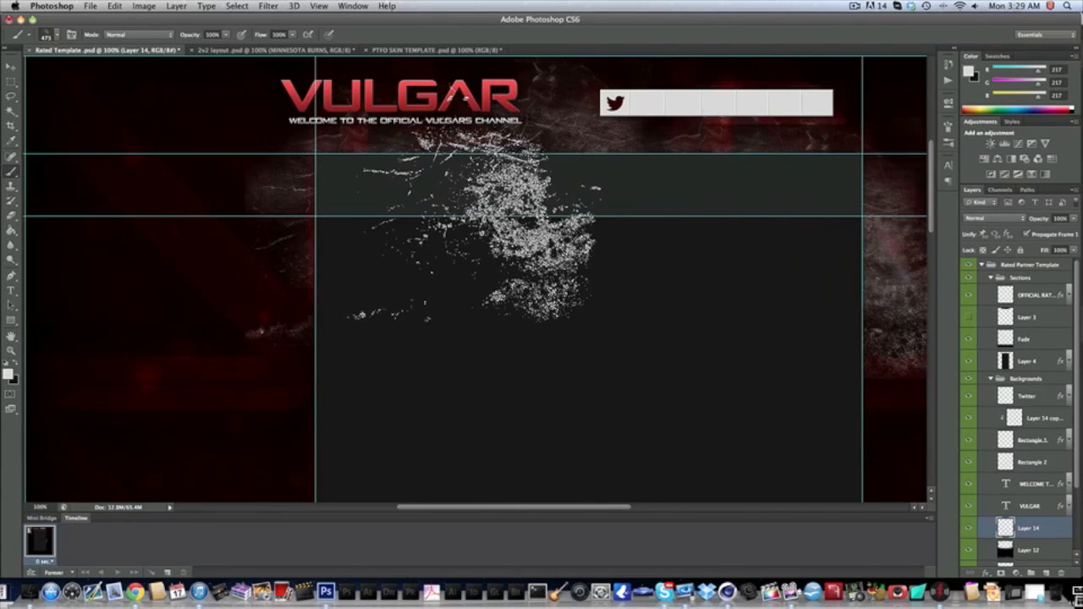
pyautogui.scroll(-5, 317, 374)
pyautogui.hscroll(8, 415, 344)
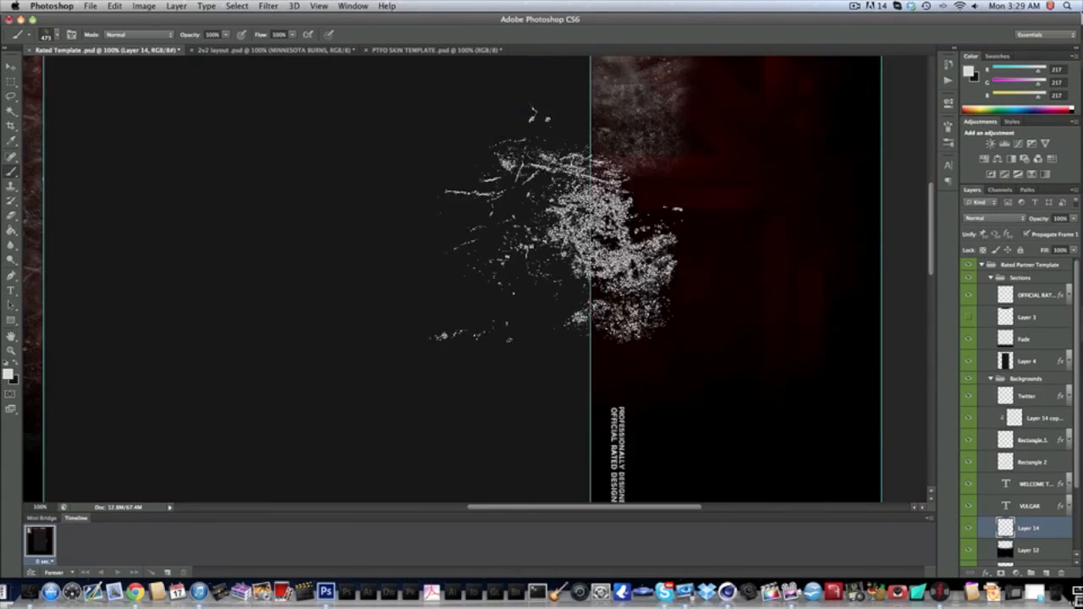
pyautogui.click(558, 224)
pyautogui.hscroll(-10, 531, 355)
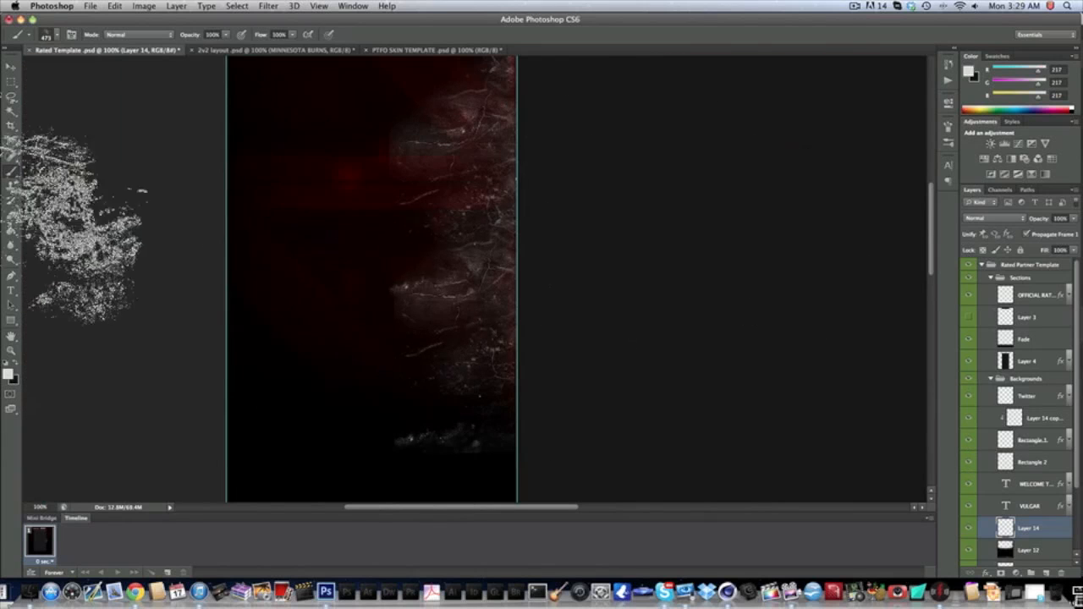
# Soften the grunge texture's outer edges along both side panels with a soft round Eraser.
pyautogui.click(11, 214)
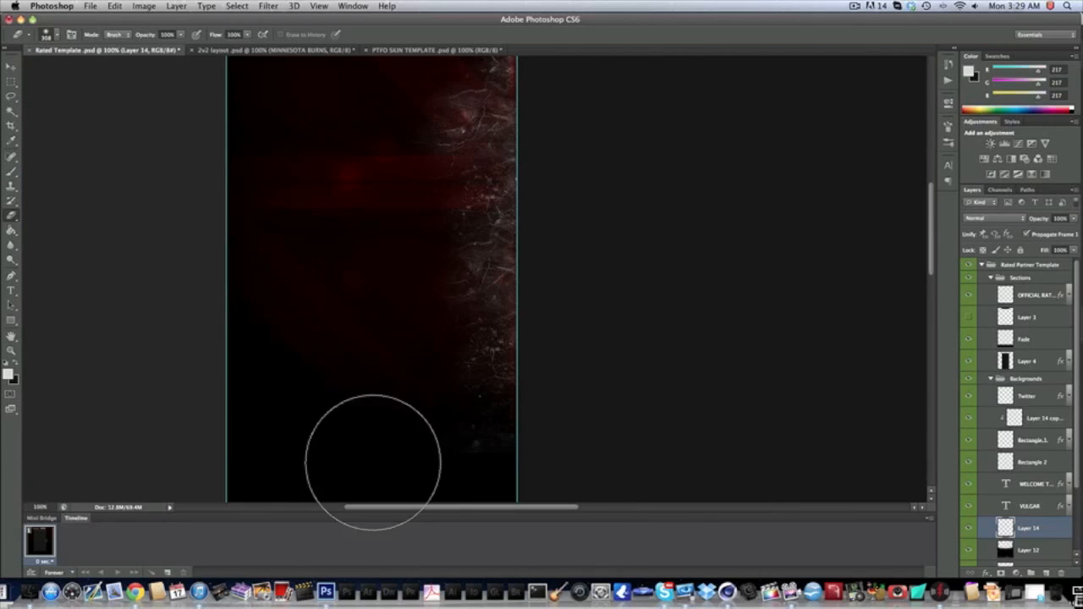
pyautogui.scroll(5, 375, 434)
pyautogui.hscroll(10, 621, 119)
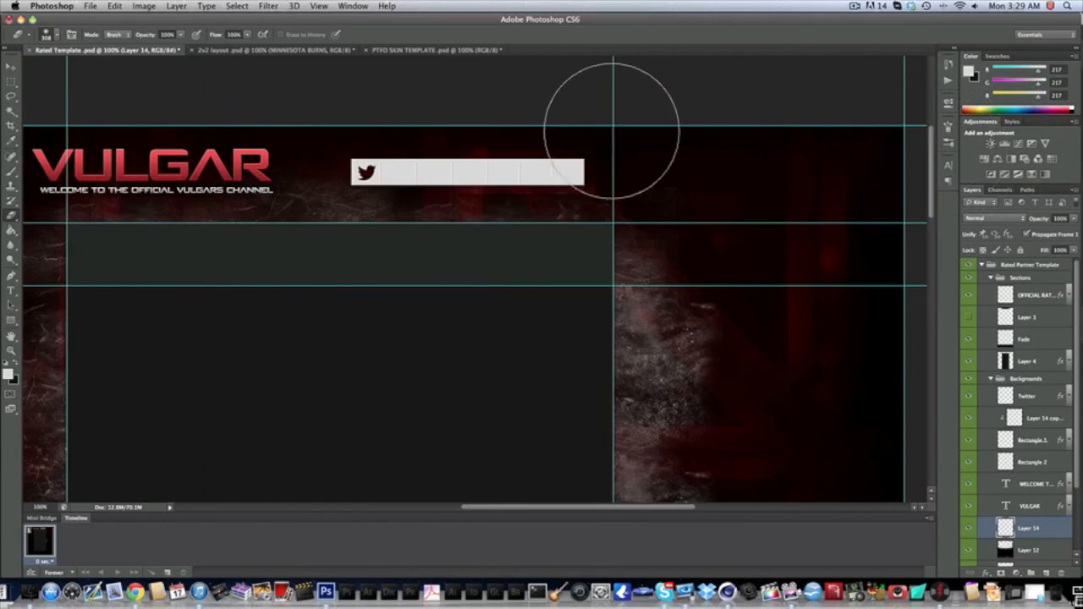
pyautogui.scroll(-5, 744, 399)
pyautogui.scroll(-5, 727, 398)
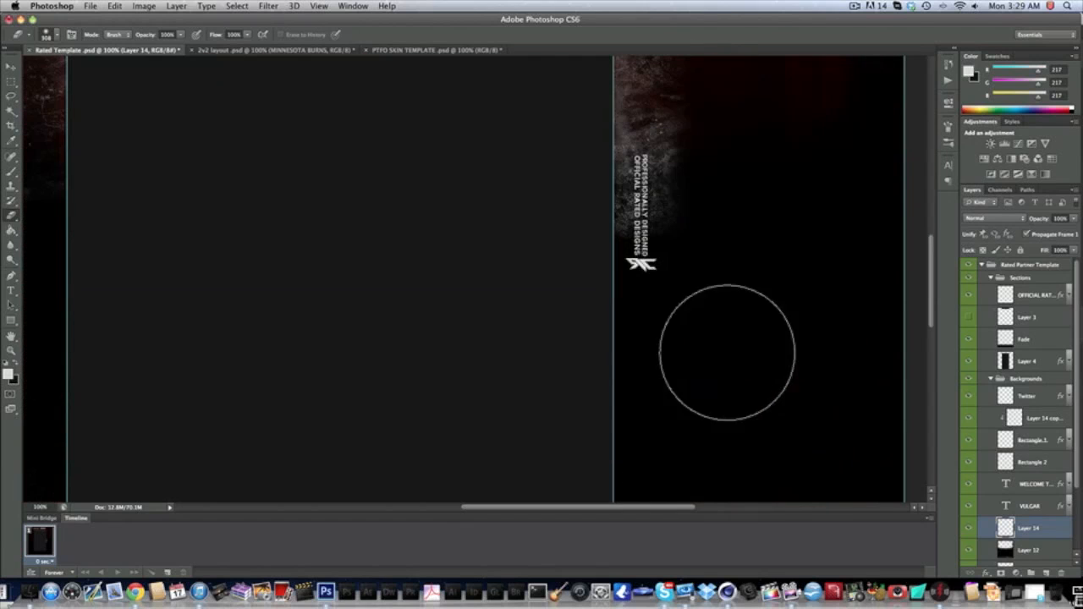
pyautogui.hscroll(-5, 783, 346)
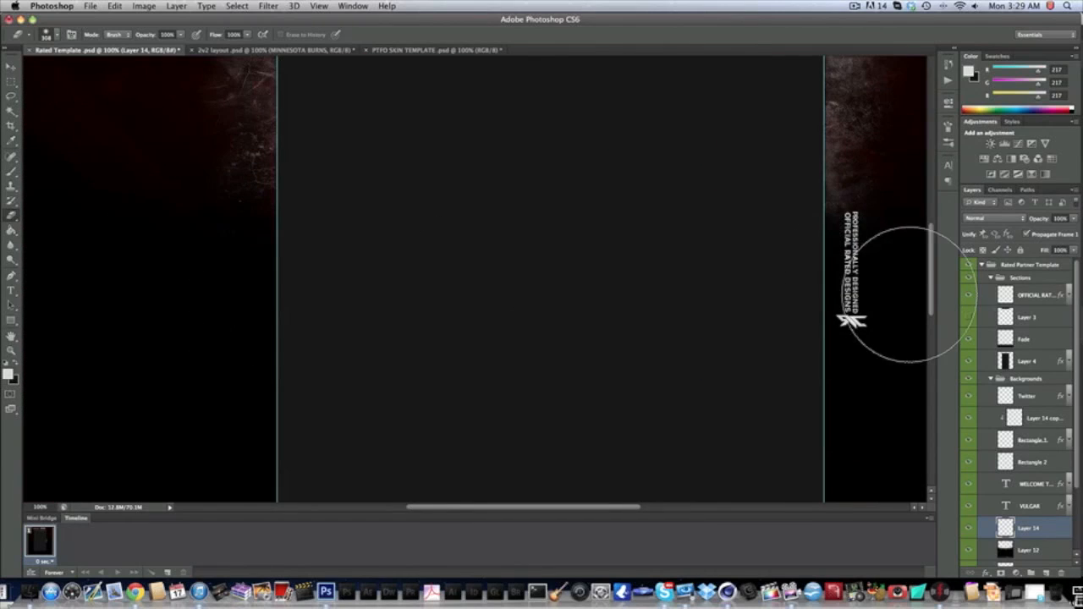
pyautogui.hscroll(8, 846, 322)
# Set Layer 14's blend mode to Overlay so the grunge texture blends into the red background.
pyautogui.click(986, 219)
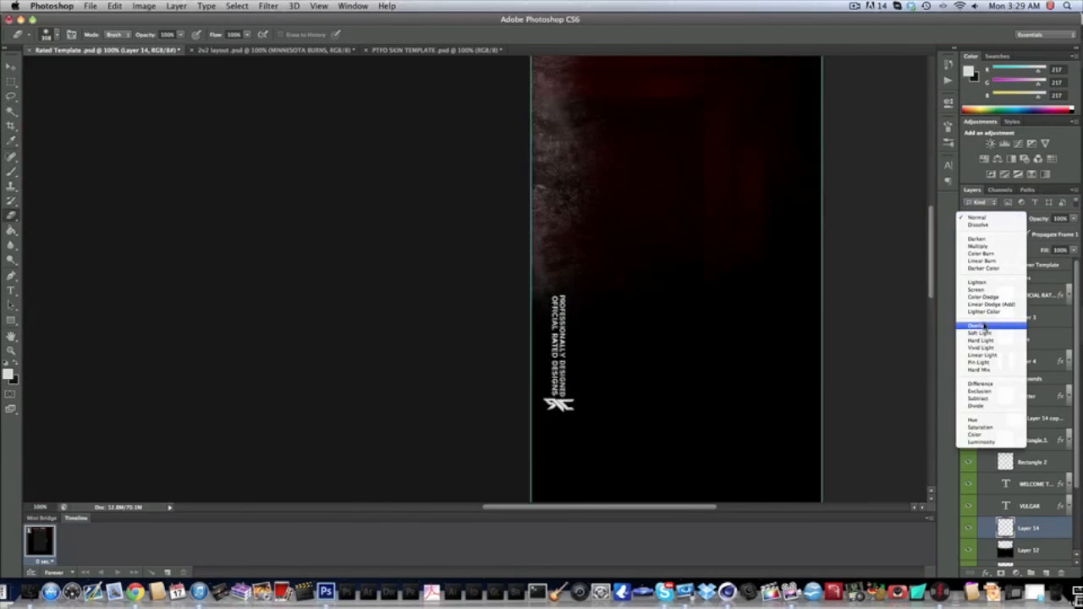
pyautogui.click(977, 325)
pyautogui.hscroll(-3, 641, 259)
pyautogui.scroll(10, 645, 242)
pyautogui.hscroll(-5, 645, 256)
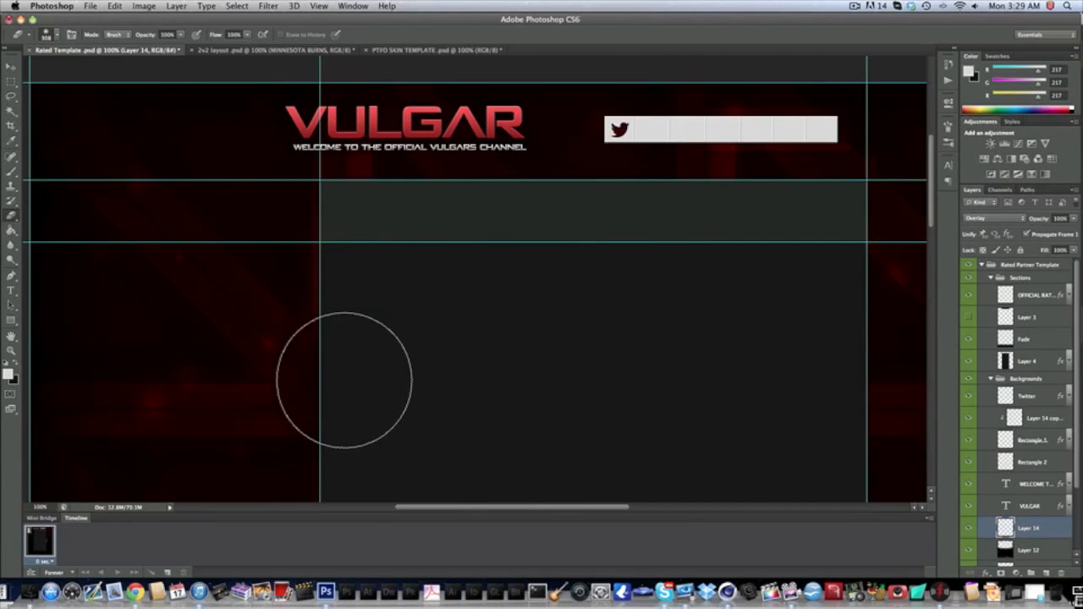
pyautogui.click(11, 66)
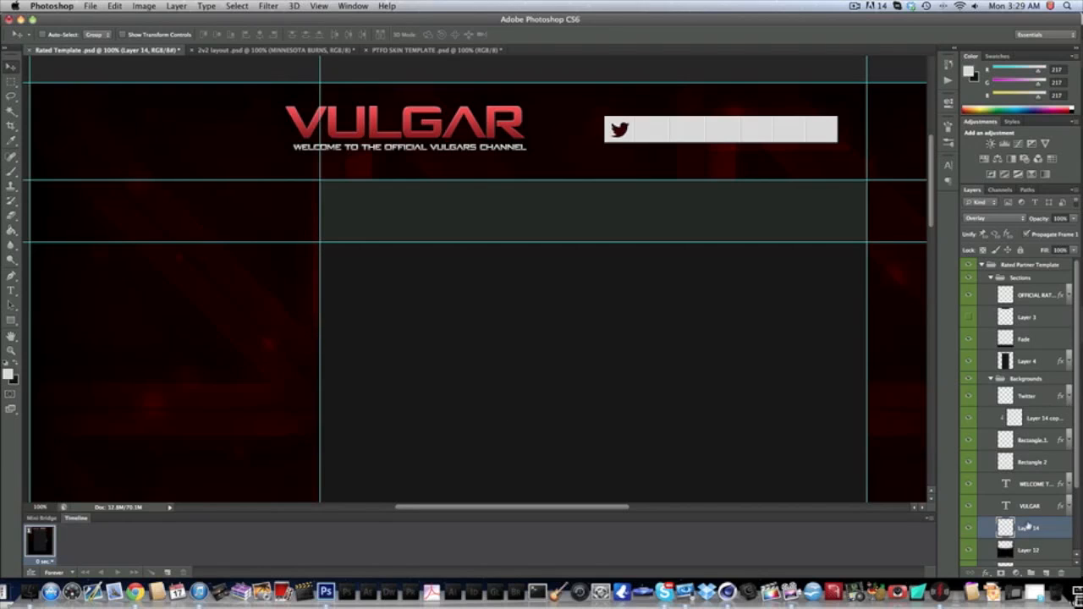
# Add a layer above Layer 14 and stamp light grey halftone dots around the header and inner side panel edges with the 692 px brush.
pyautogui.click(1045, 573)
pyautogui.click(11, 171)
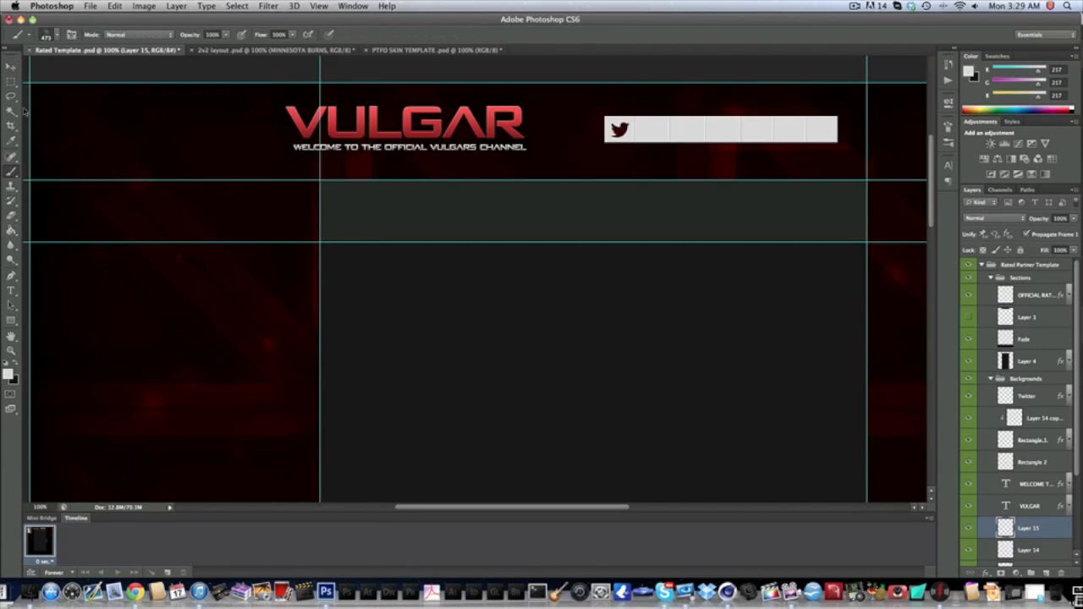
pyautogui.click(46, 36)
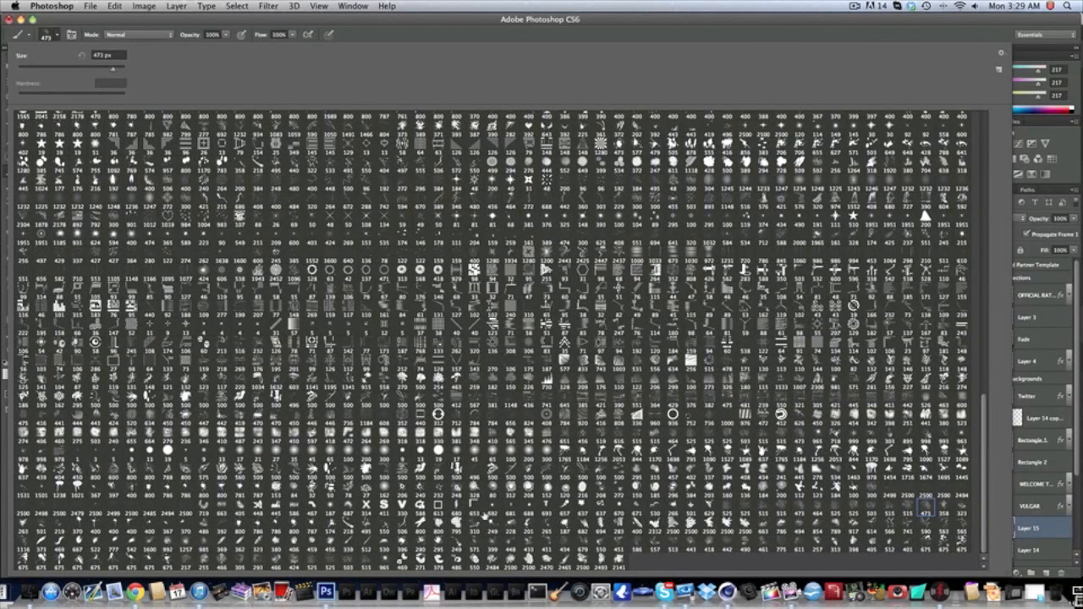
pyautogui.click(511, 508)
pyautogui.click(491, 507)
pyautogui.click(366, 23)
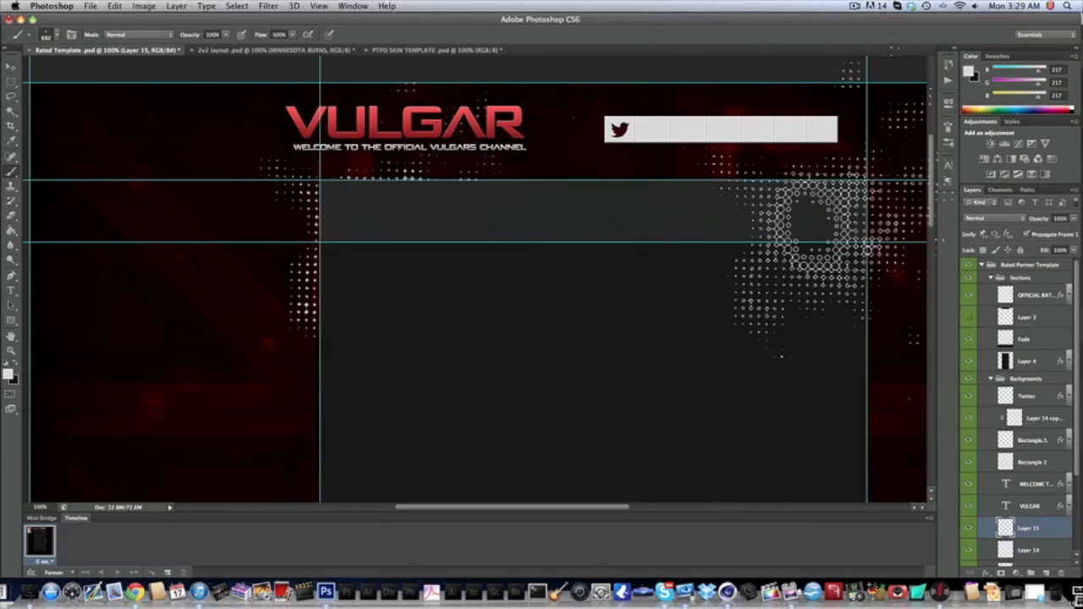
pyautogui.scroll(-1, 728, 288)
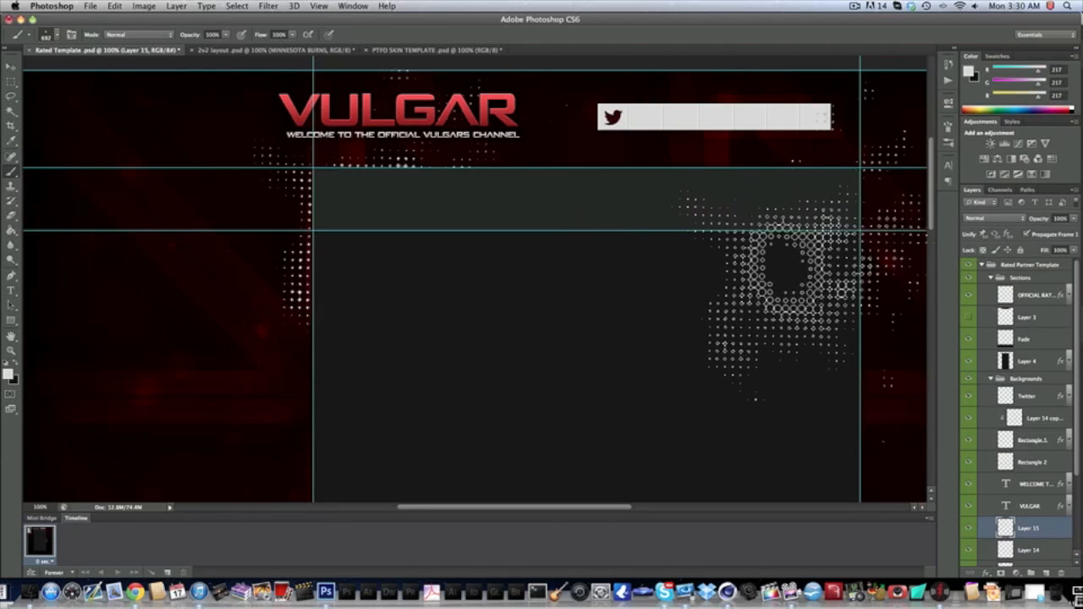
pyautogui.scroll(4, 703, 271)
pyautogui.hscroll(4, 702, 270)
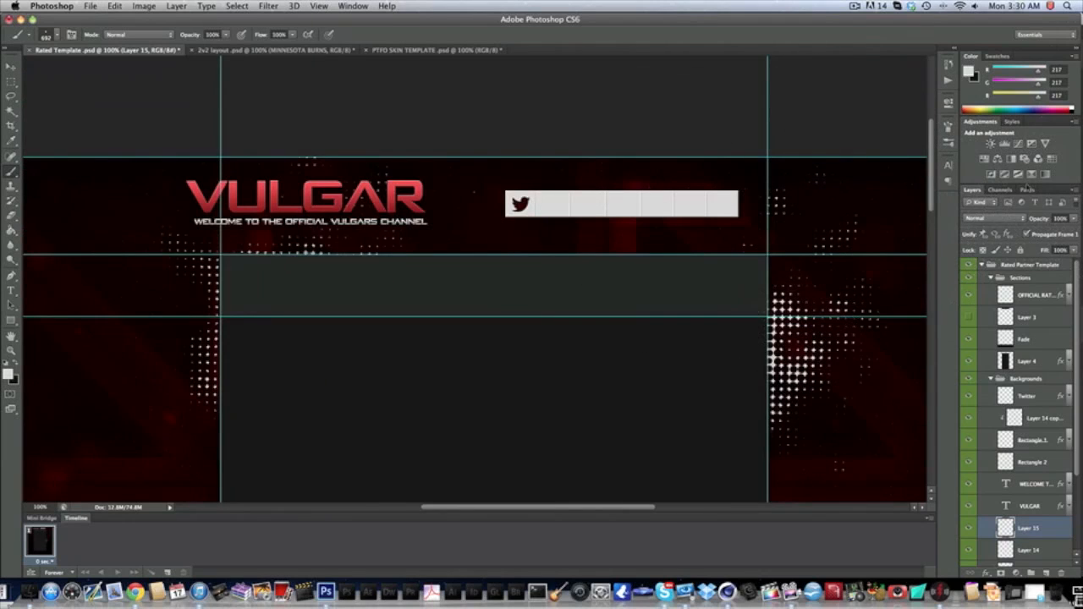
# Set Layer 15's blend mode to Overlay and stamp more halftone dots further down both side panels.
pyautogui.click(1004, 219)
pyautogui.click(981, 329)
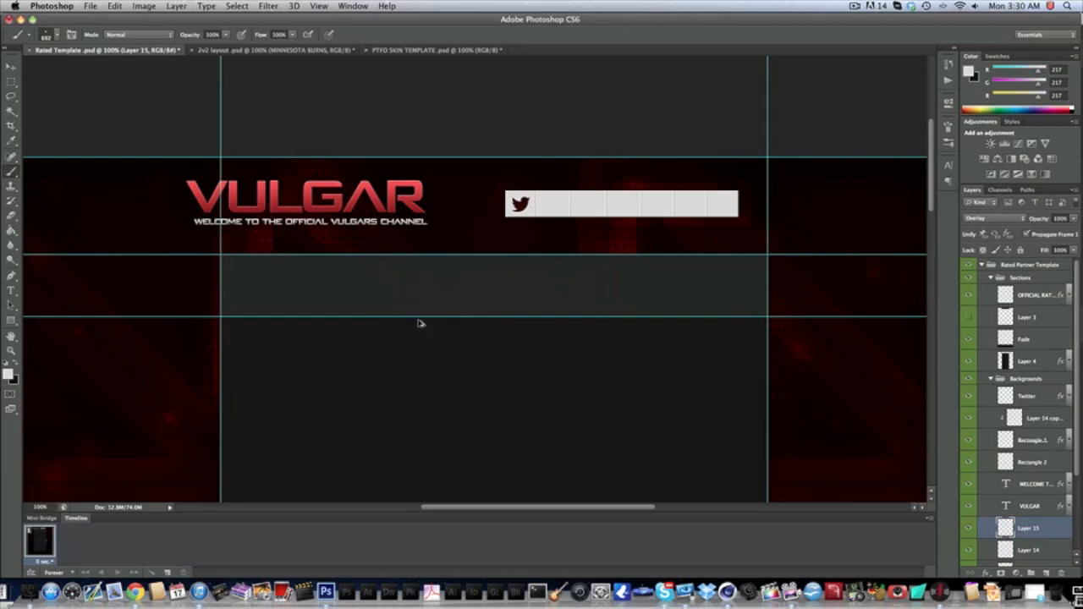
pyautogui.scroll(-5, 42, 305)
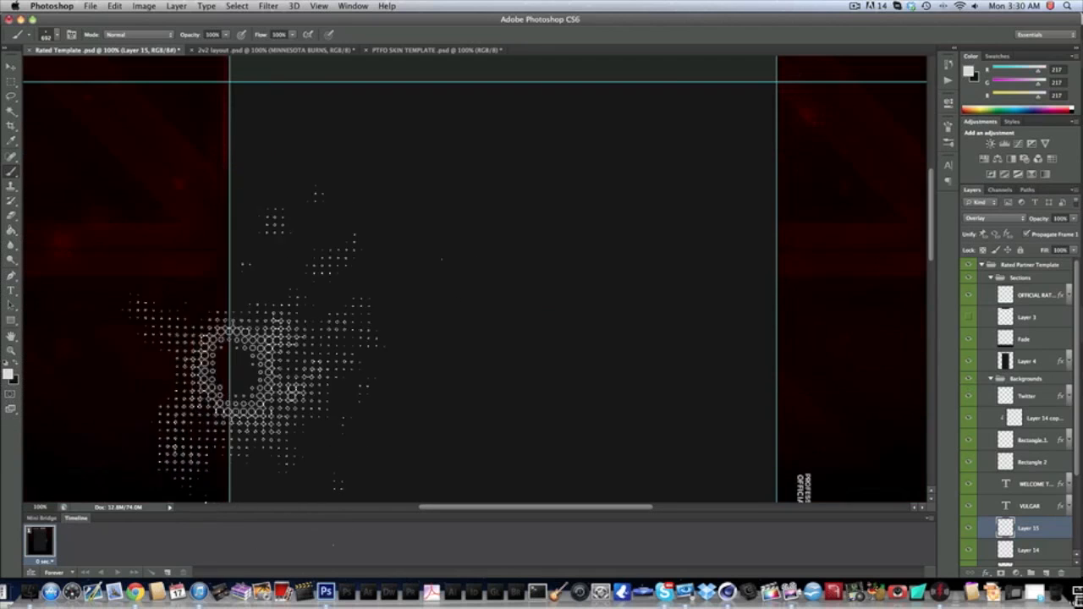
pyautogui.hscroll(4, 524, 330)
pyautogui.scroll(3, 593, 356)
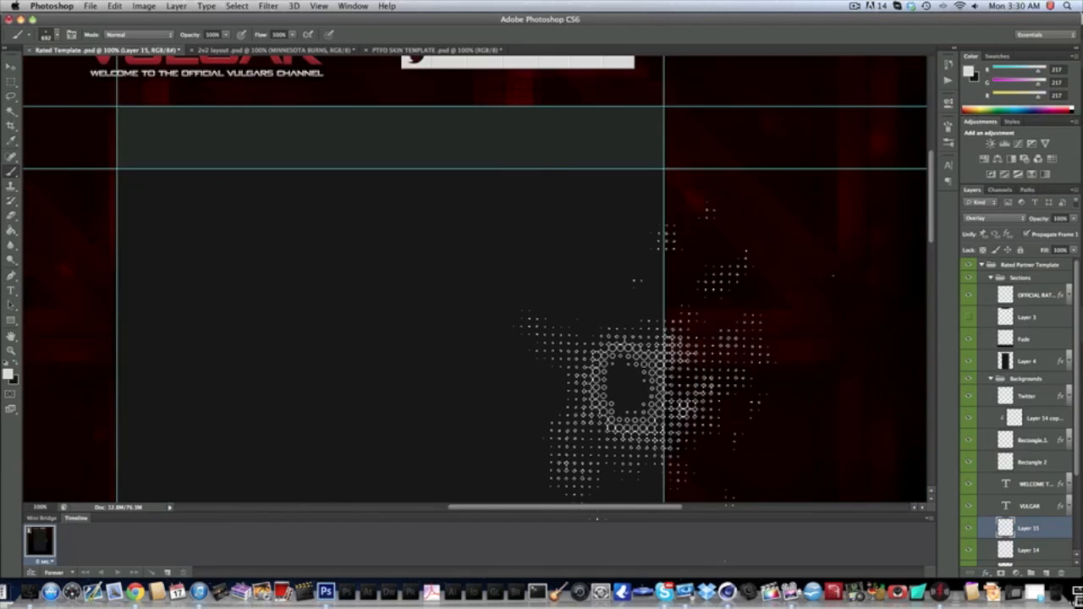
pyautogui.scroll(-3, 630, 376)
pyautogui.hscroll(3, 633, 387)
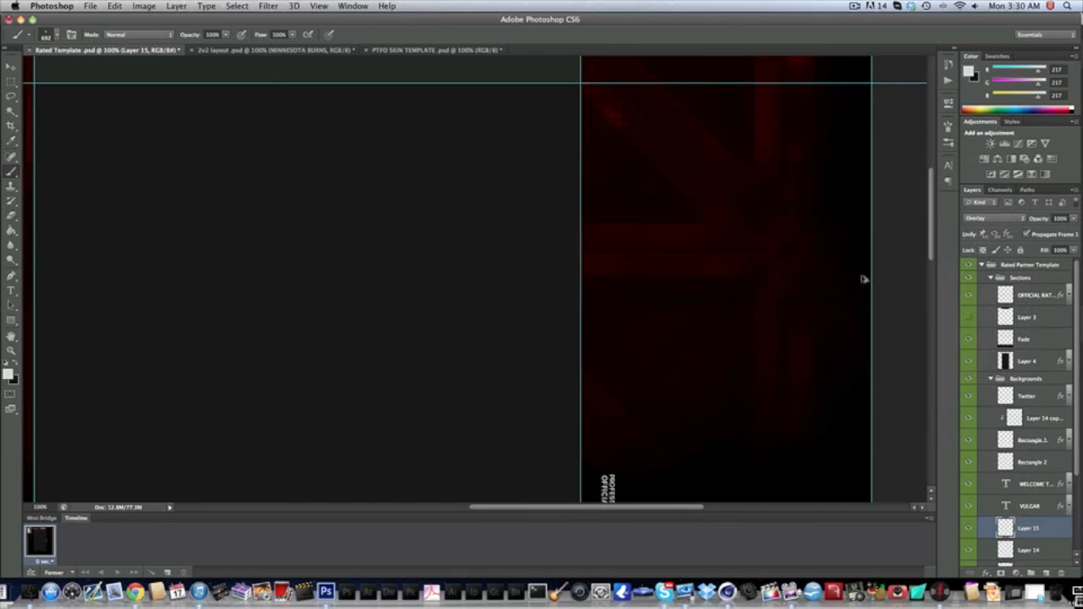
pyautogui.scroll(5, 575, 440)
pyautogui.hscroll(-3, 576, 440)
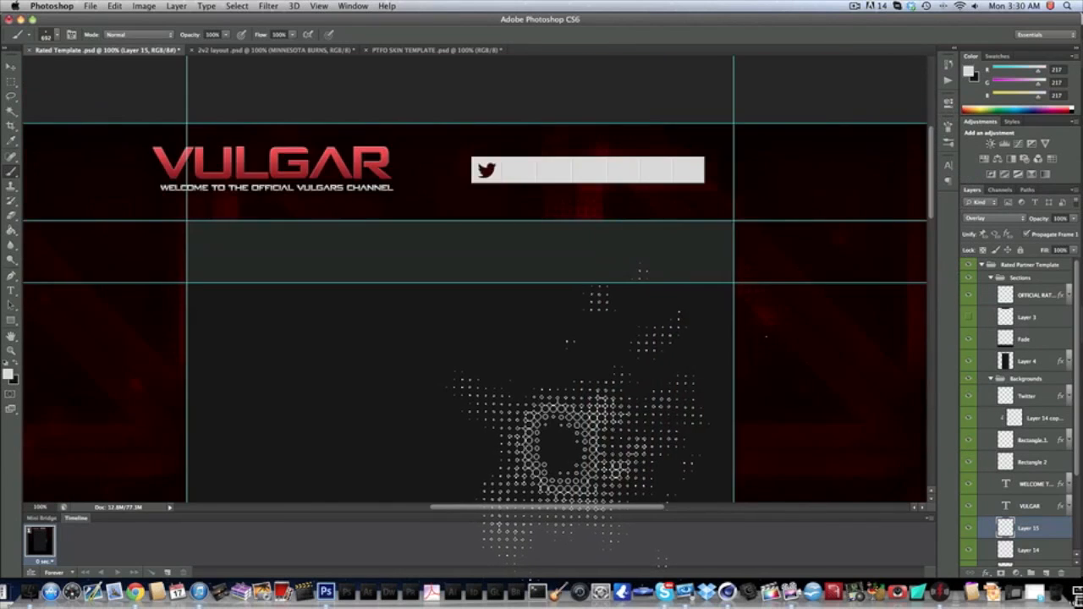
pyautogui.press('v')
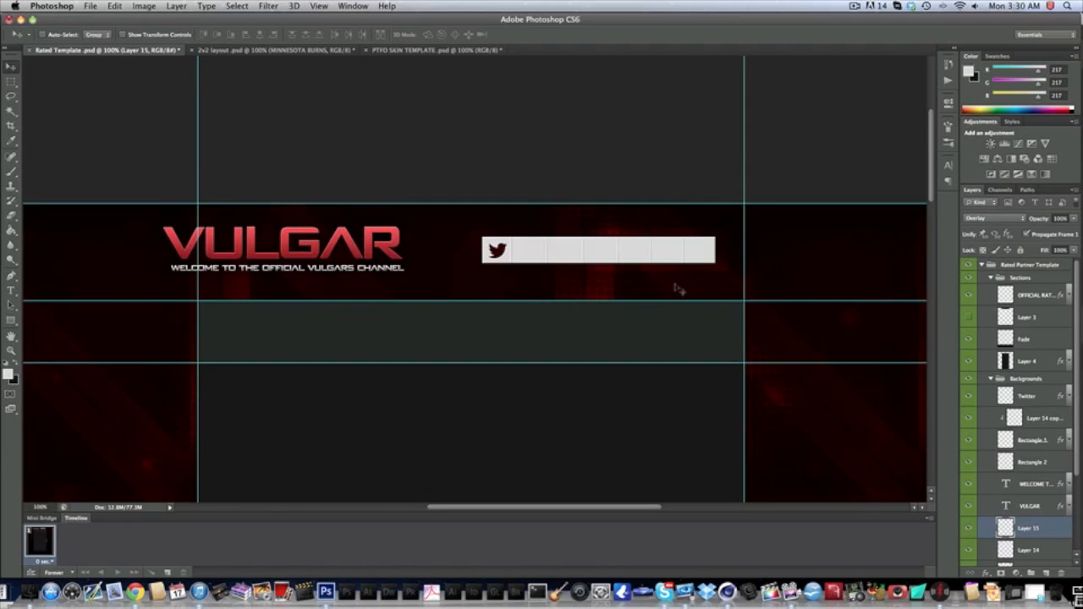
# Add two new layers above Layer 15 and choose the 675 px paint splatter brush.
pyautogui.click(1043, 573)
pyautogui.click(852, 6)
pyautogui.click(852, 7)
pyautogui.scroll(-8, 494, 368)
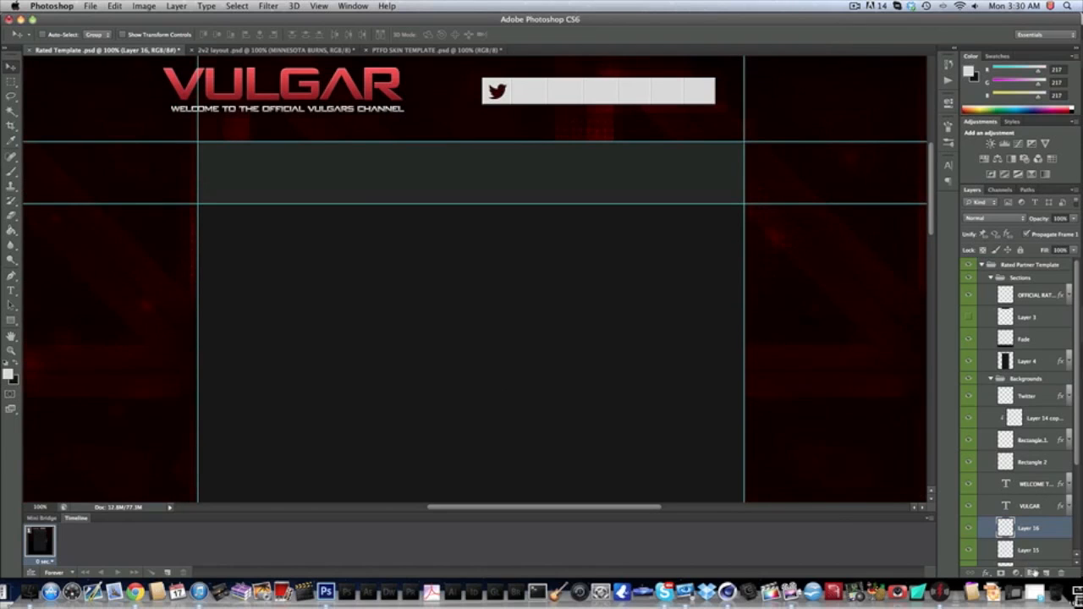
pyautogui.click(1044, 572)
pyautogui.click(11, 171)
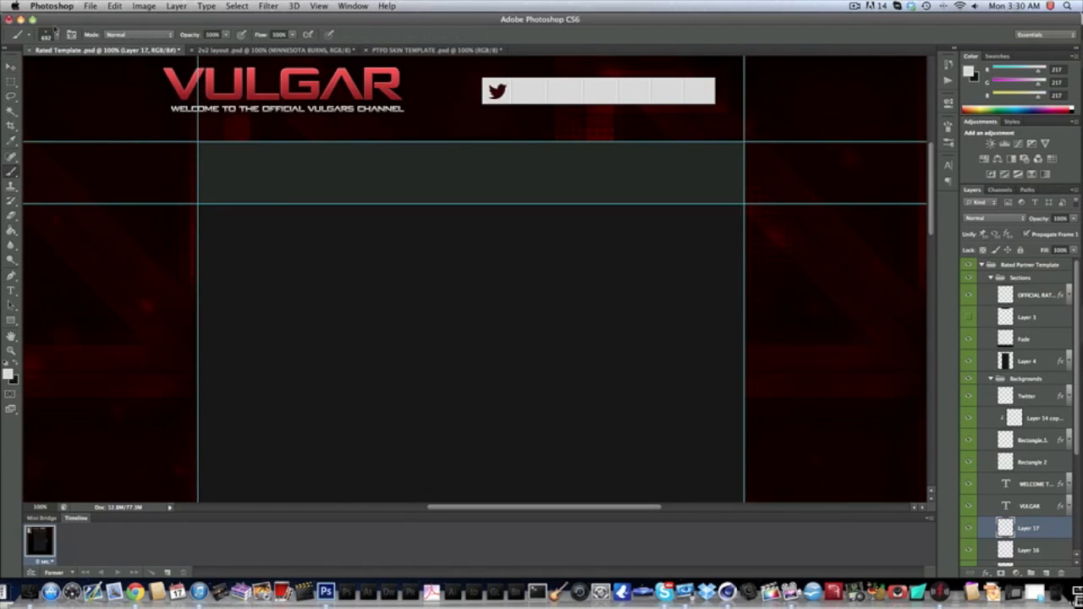
pyautogui.click(54, 36)
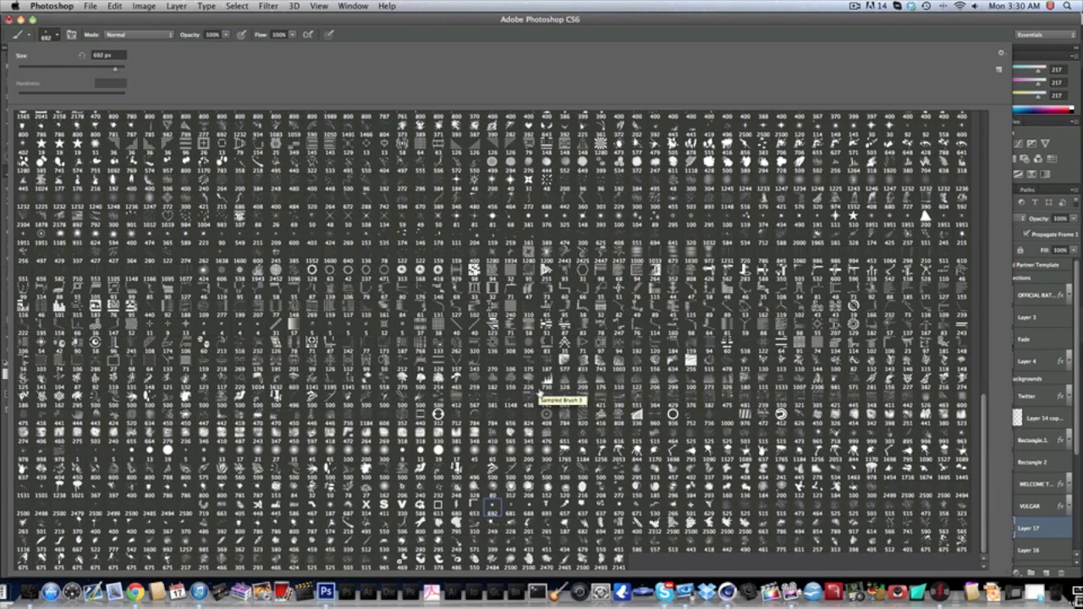
pyautogui.click(118, 562)
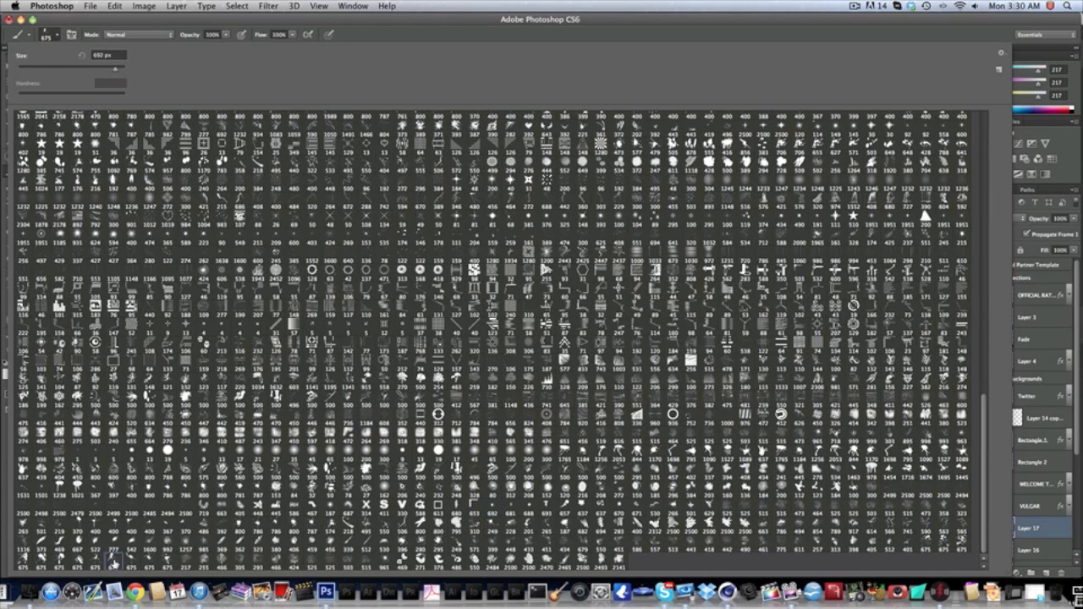
pyautogui.press('Return')
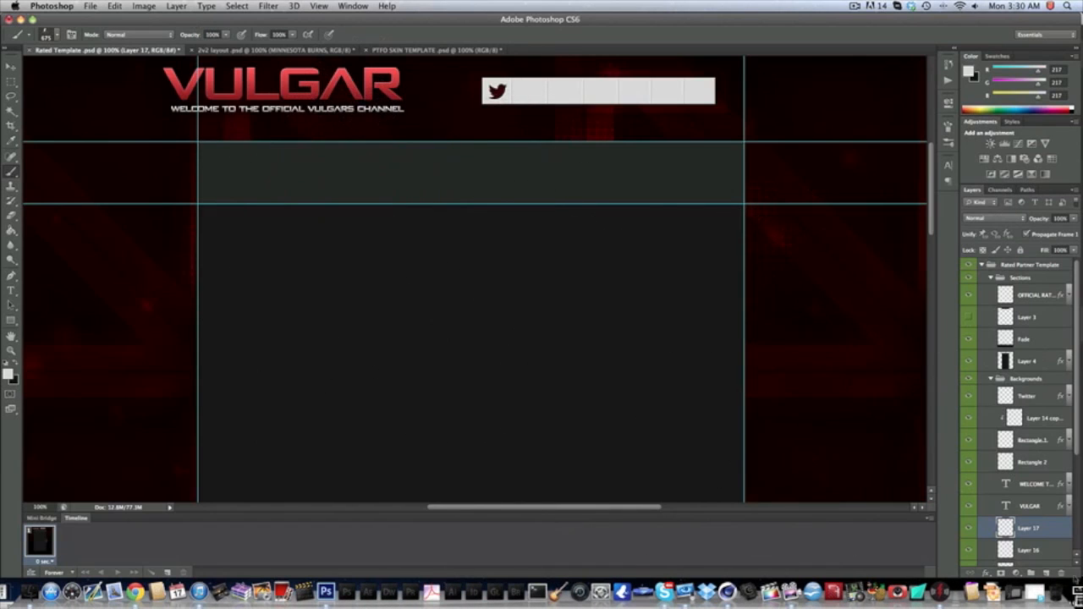
# Stamp light grey paint splatters across the header on Layer 17 and set the layer's blend mode to Overlay.
pyautogui.hscroll(-5, 499, 377)
pyautogui.scroll(3, 254, 245)
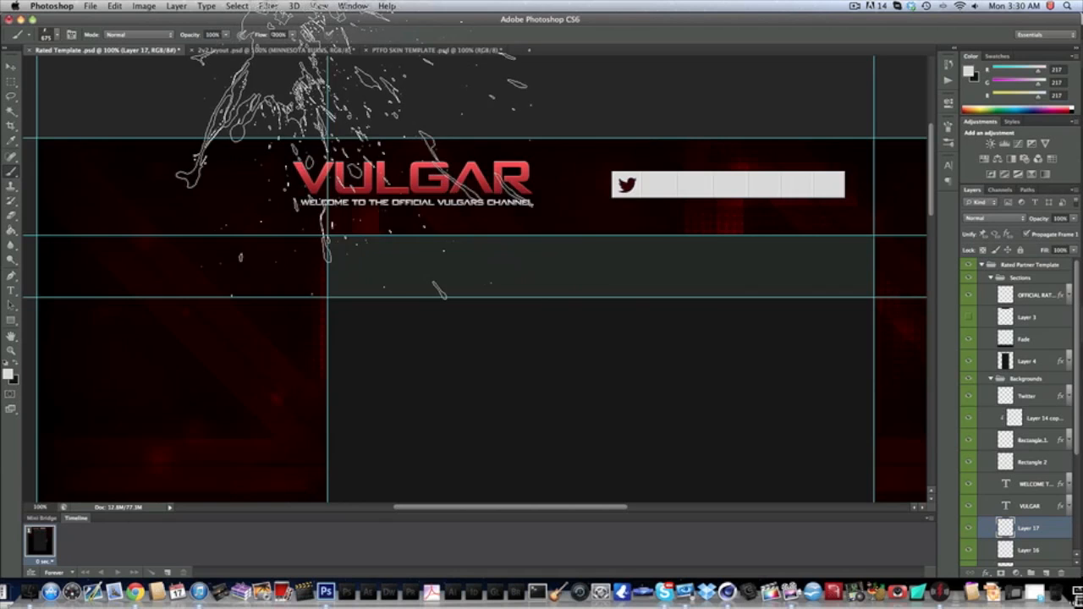
pyautogui.hscroll(6, 760, 244)
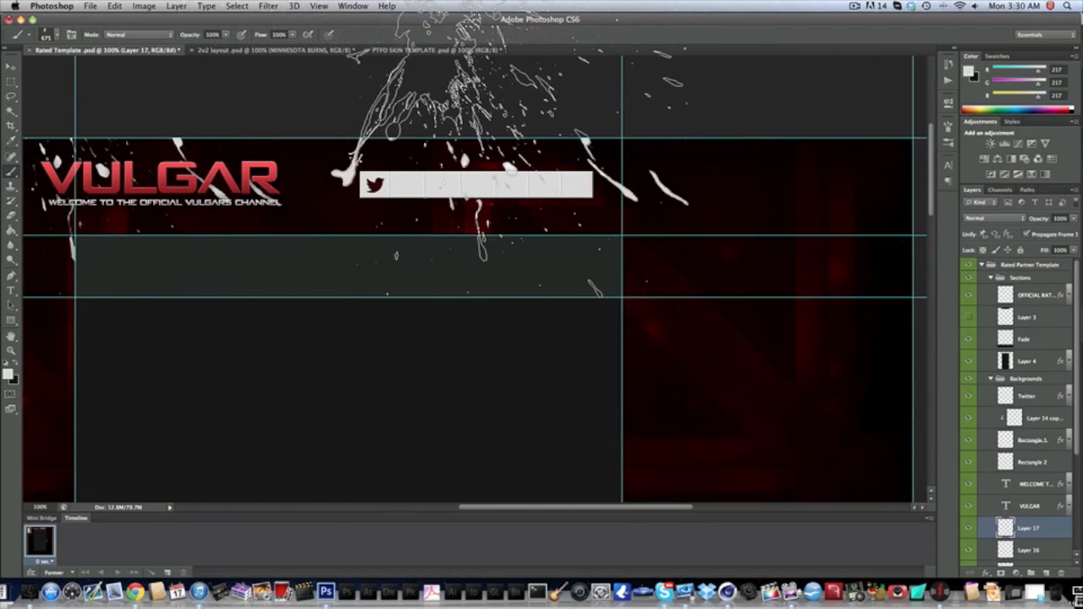
pyautogui.hscroll(-3, 772, 191)
pyautogui.hscroll(-4, 745, 186)
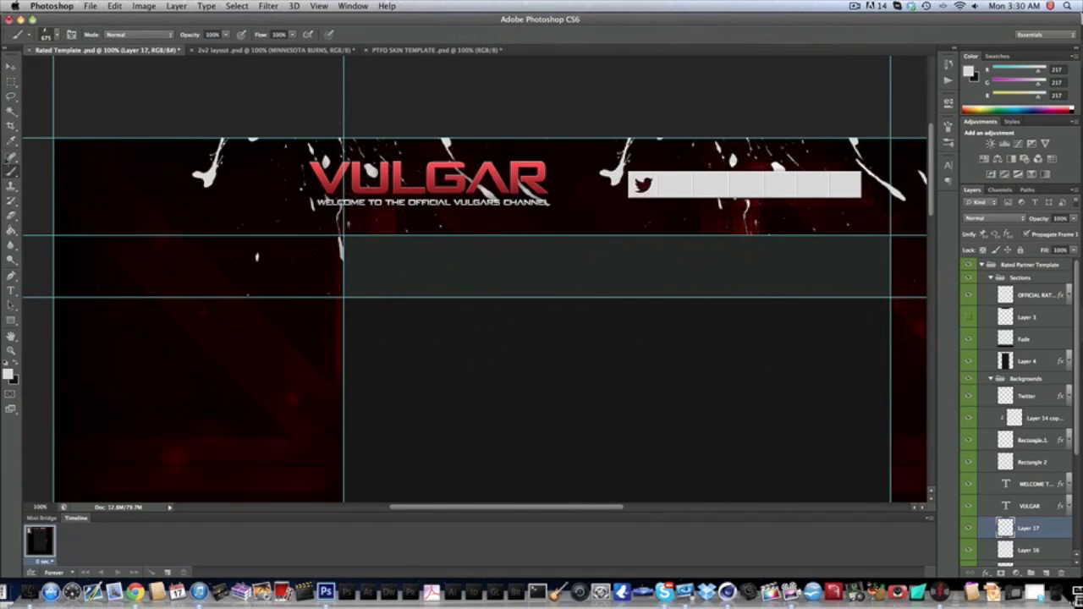
pyautogui.click(986, 218)
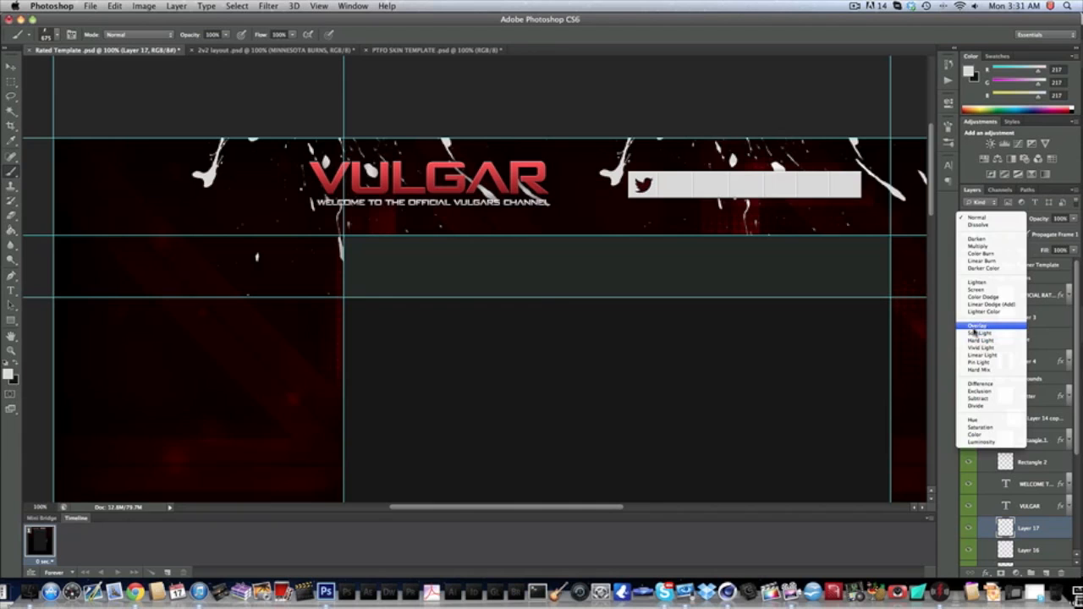
pyautogui.click(584, 311)
# Stamp more paint splatters down both side panels on Layer 17.
pyautogui.hscroll(4, 643, 305)
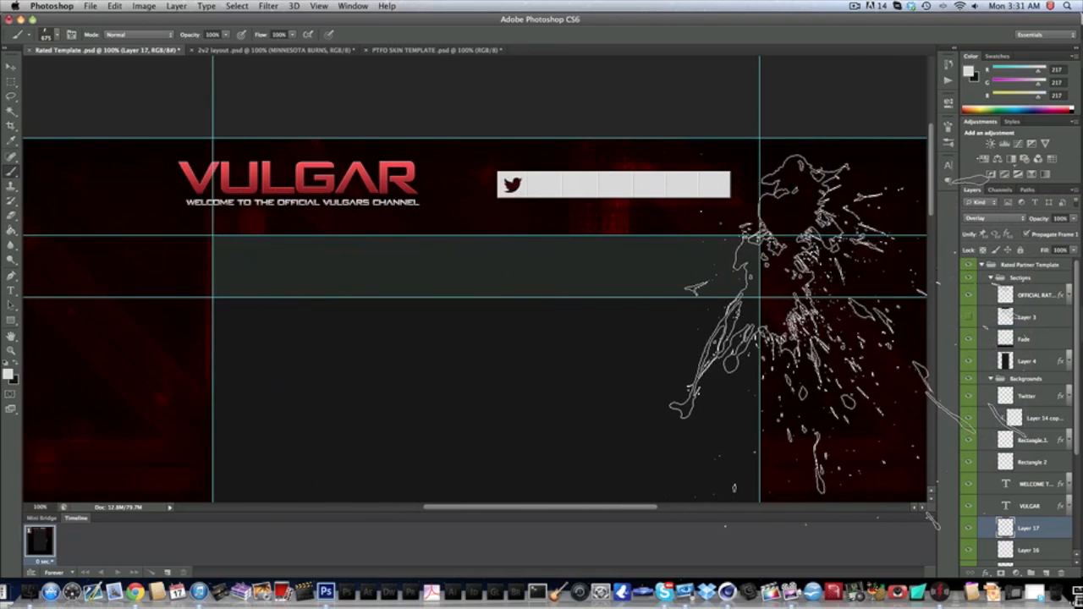
pyautogui.hscroll(10, 387, 218)
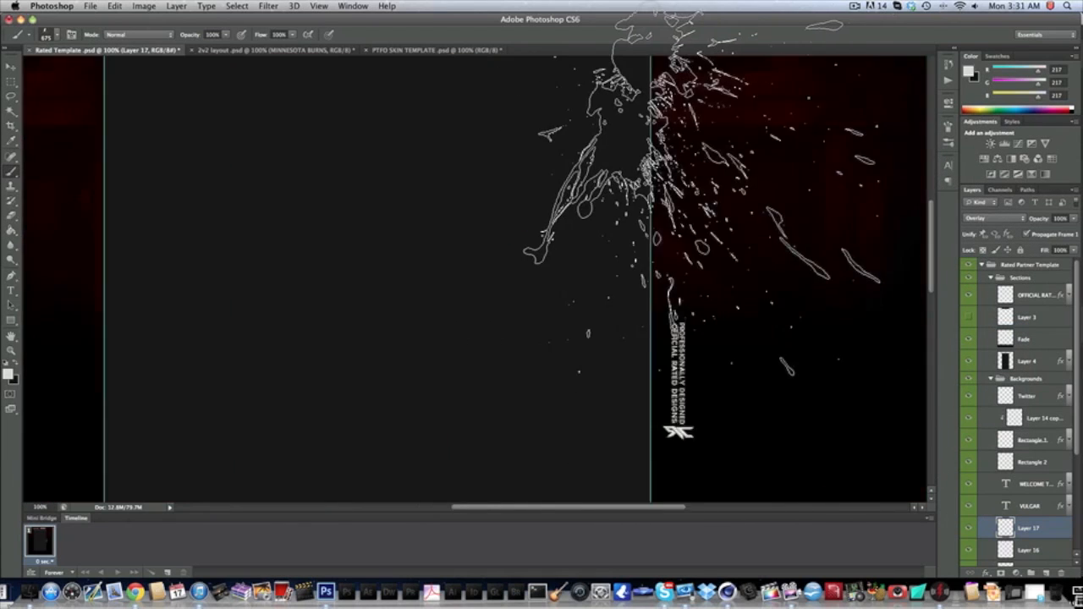
pyautogui.scroll(5, 469, 236)
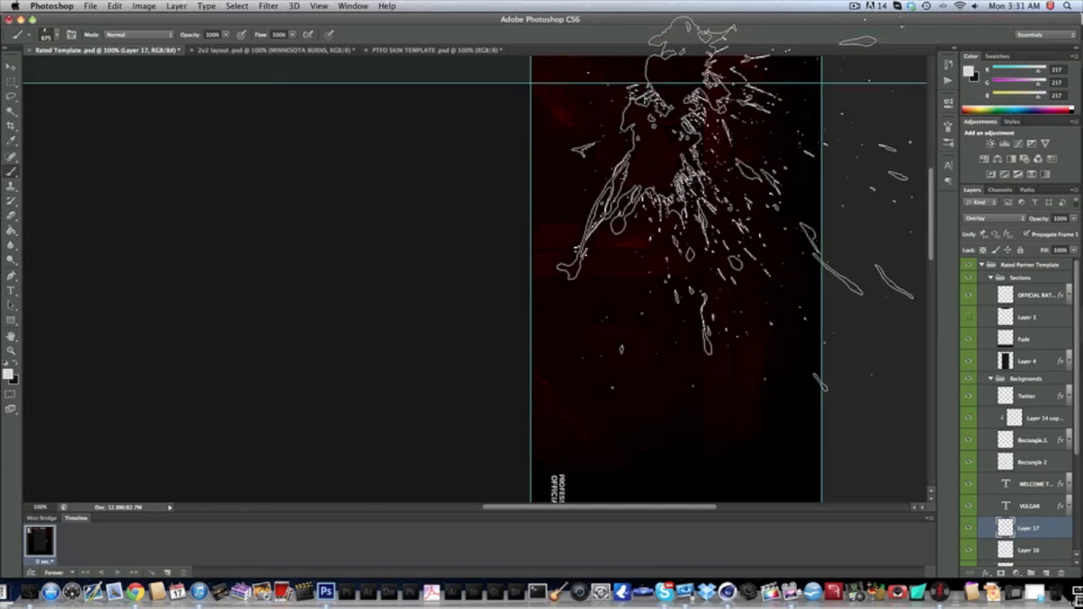
pyautogui.hscroll(-6, 415, 194)
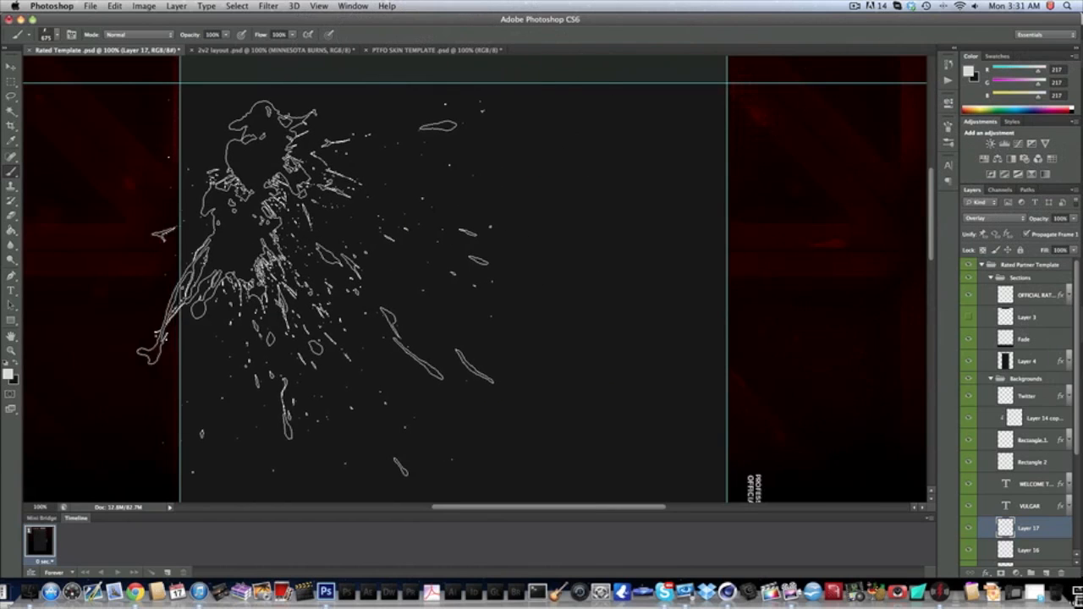
pyautogui.scroll(7, 499, 212)
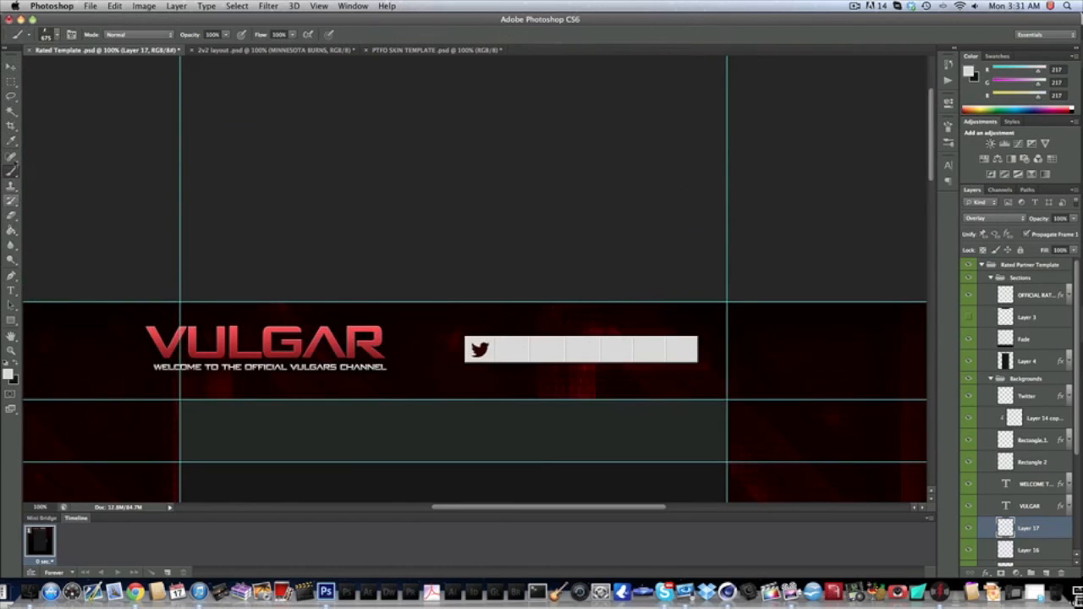
pyautogui.click(10, 66)
pyautogui.scroll(-3, 441, 218)
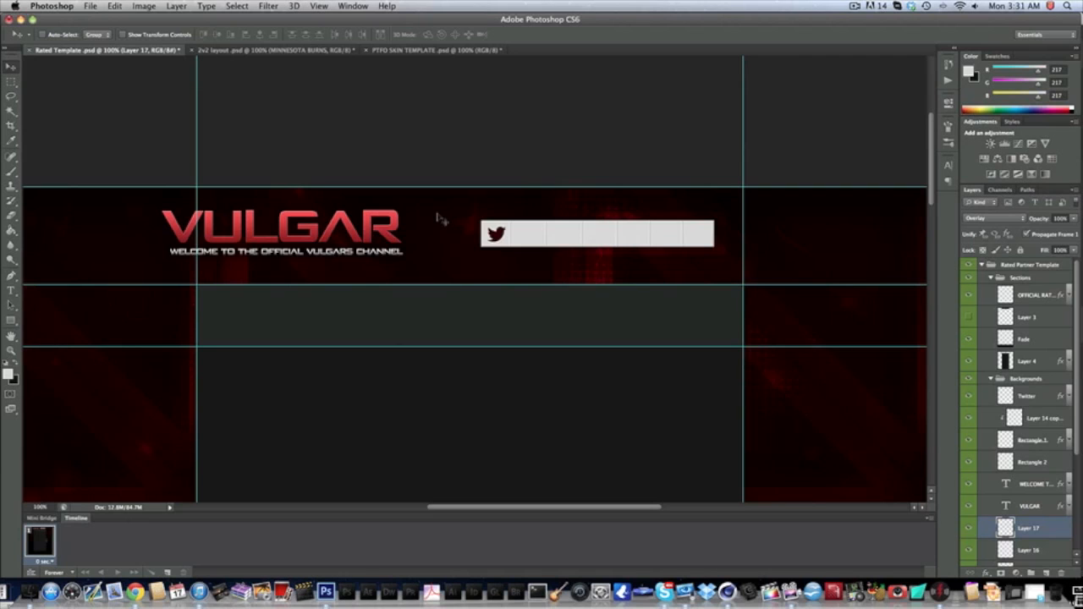
# Check the other open documents and examine the textures across the Rated Template header and side panels.
pyautogui.click(411, 50)
pyautogui.click(197, 51)
pyautogui.click(182, 51)
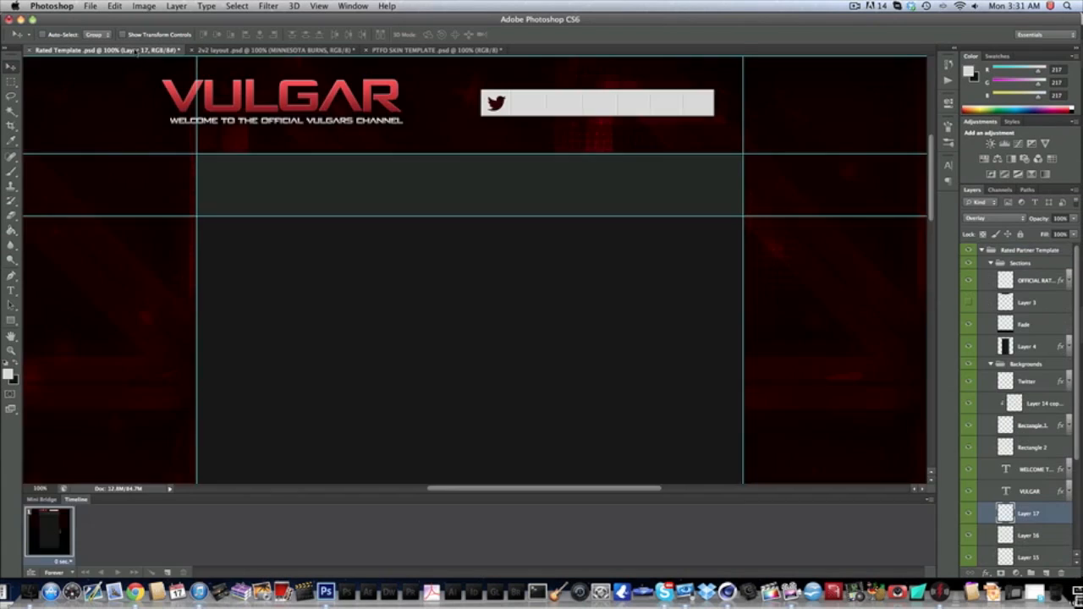
pyautogui.scroll(5, 510, 232)
pyautogui.scroll(-4, 512, 230)
pyautogui.scroll(-3, 513, 230)
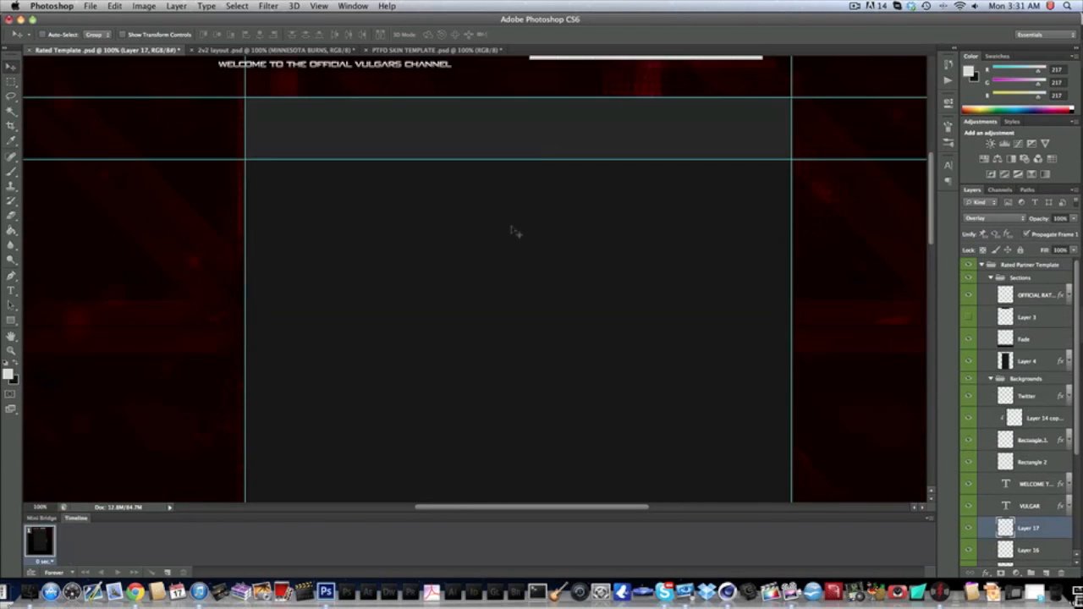
pyautogui.hscroll(3, 512, 230)
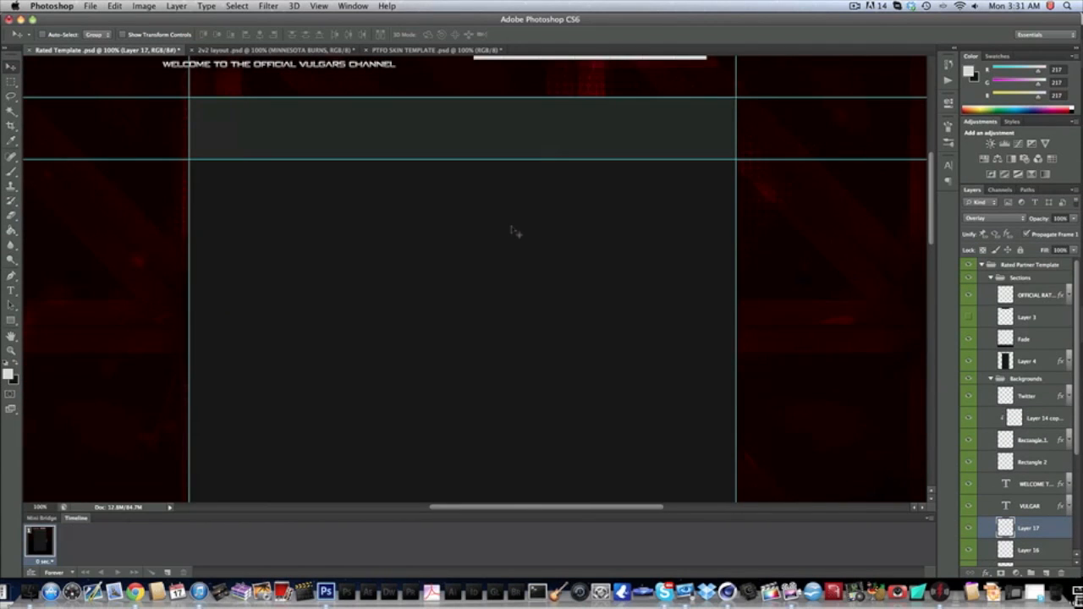
pyautogui.scroll(2, 513, 230)
# Add a Pattern Overlay to Layer 11, the bottom background layer, and open the pattern choices.
pyautogui.scroll(-5, 1007, 506)
pyautogui.click(1023, 556)
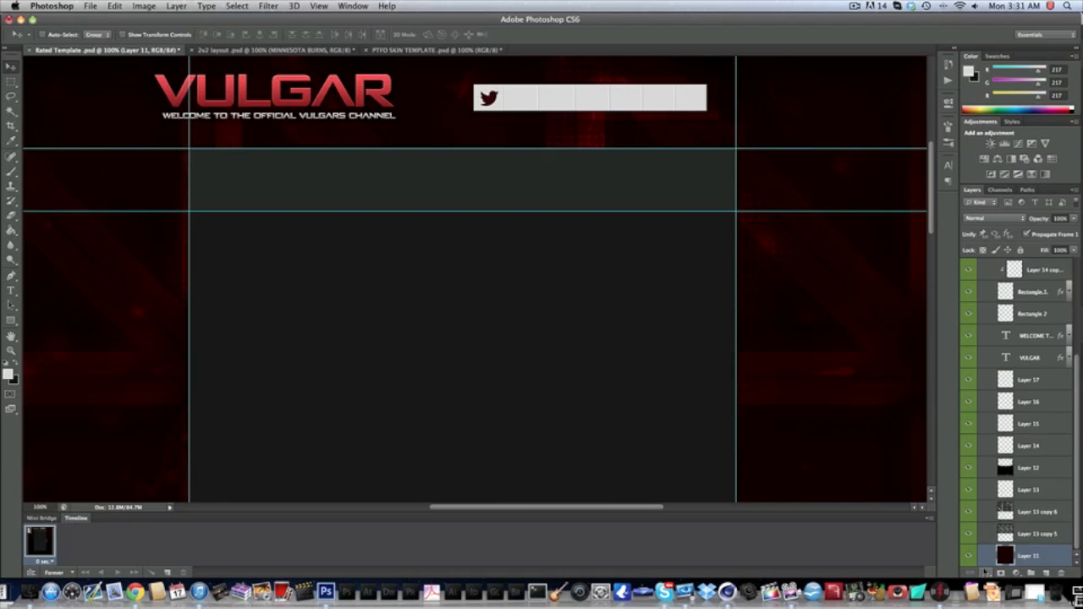
pyautogui.click(986, 573)
pyautogui.click(1011, 541)
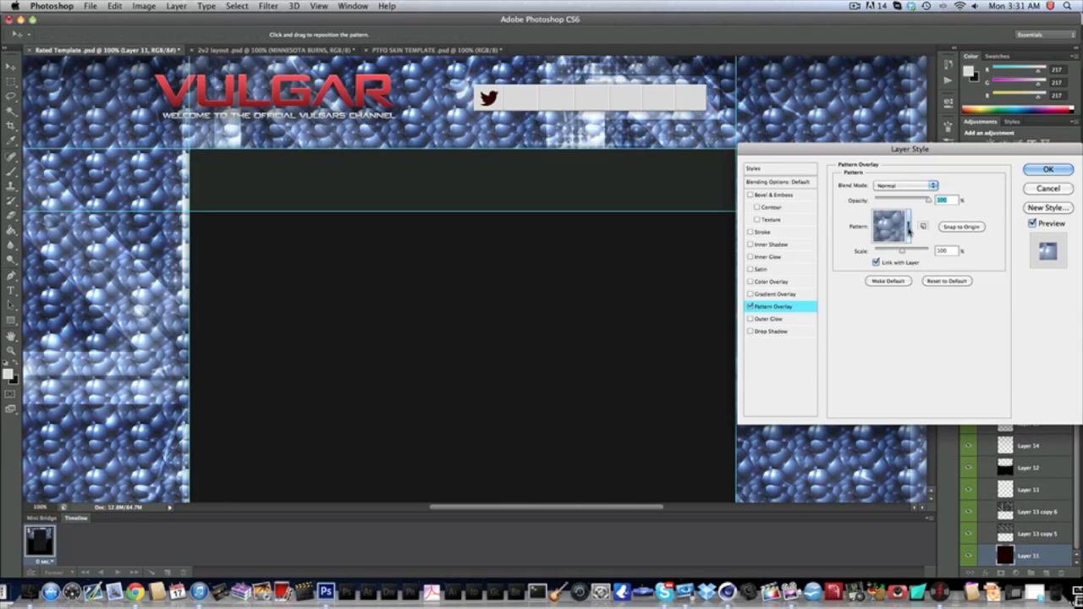
pyautogui.click(909, 226)
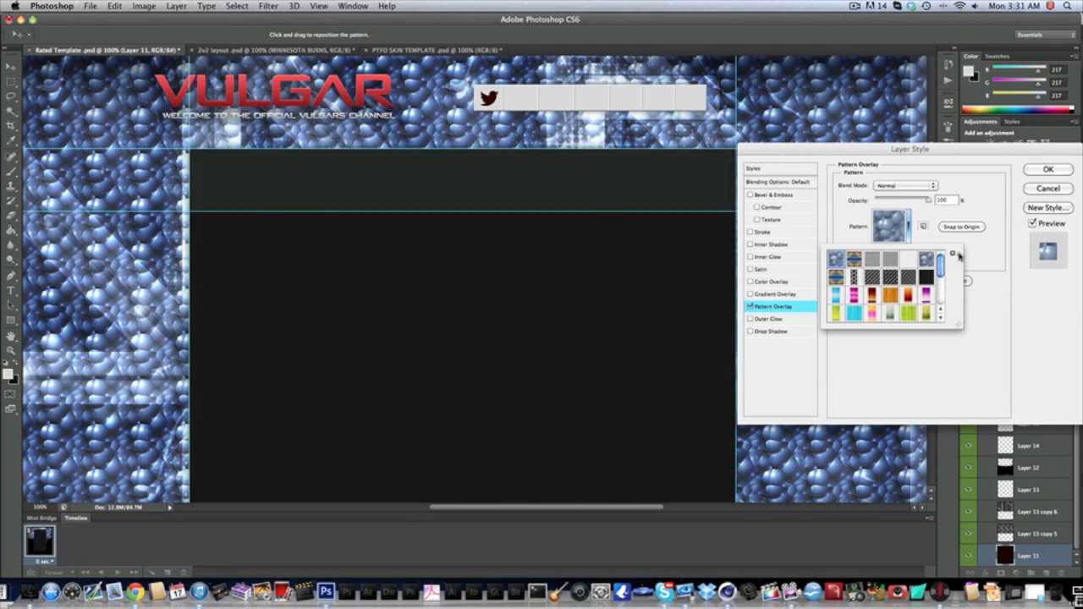
# Load the Rated pattern file from the Patterns folder of Rated 20K Pack 1 into the pattern choices.
pyautogui.click(958, 254)
pyautogui.click(987, 408)
pyautogui.click(393, 268)
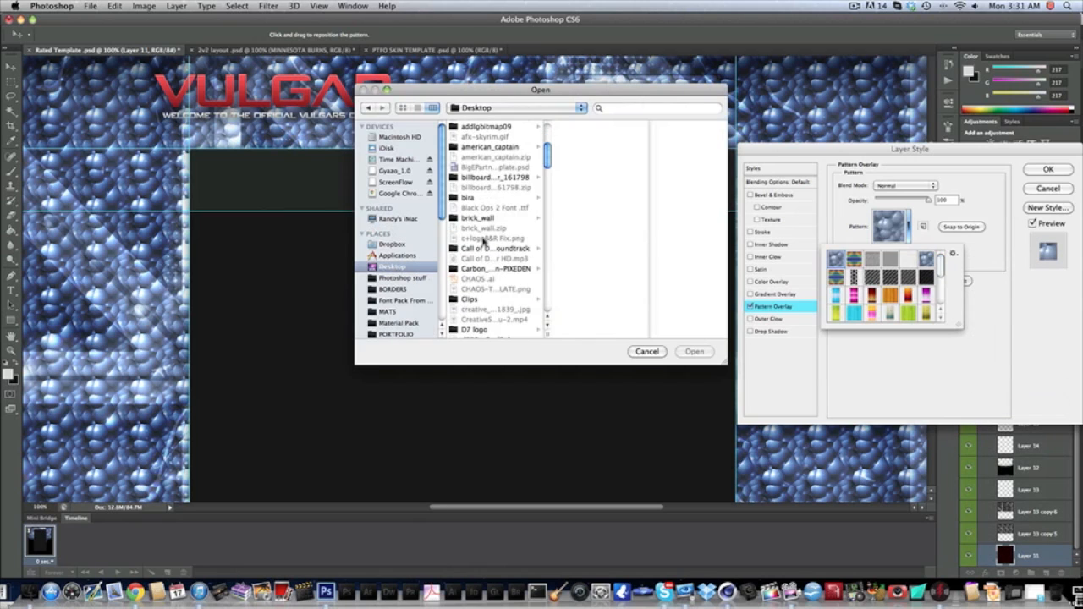
pyautogui.scroll(-3, 426, 291)
pyautogui.scroll(-1, 426, 291)
pyautogui.click(423, 321)
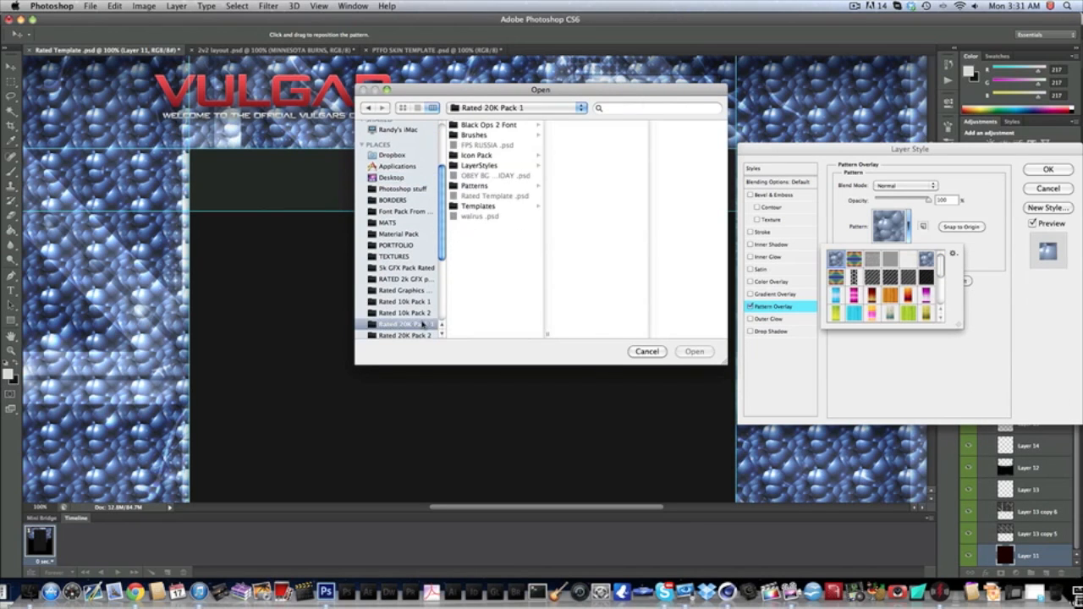
pyautogui.scroll(-2, 420, 314)
pyautogui.click(486, 188)
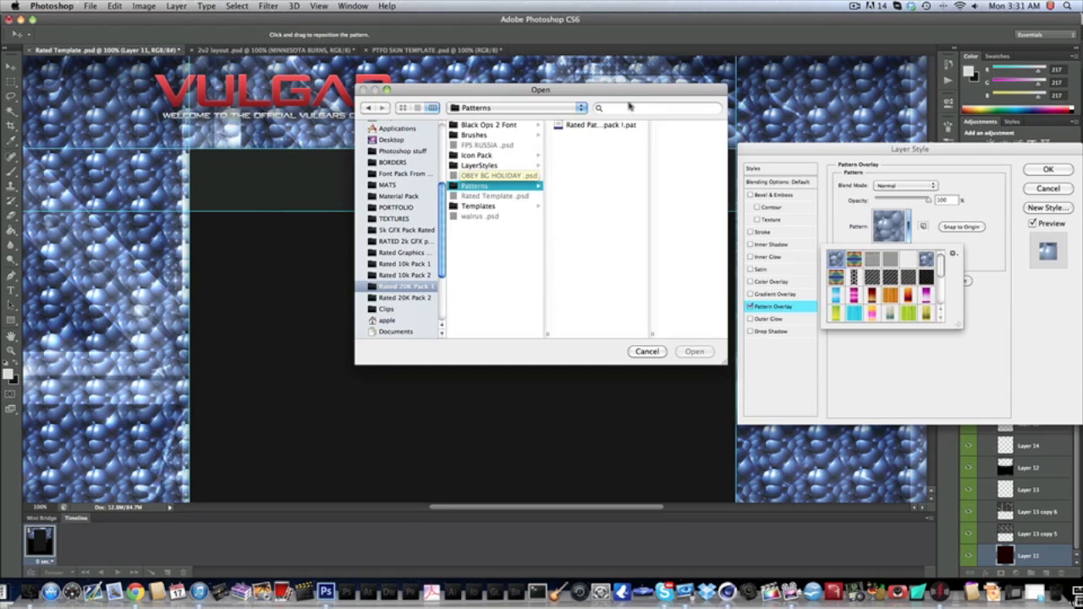
pyautogui.doubleClick(609, 123)
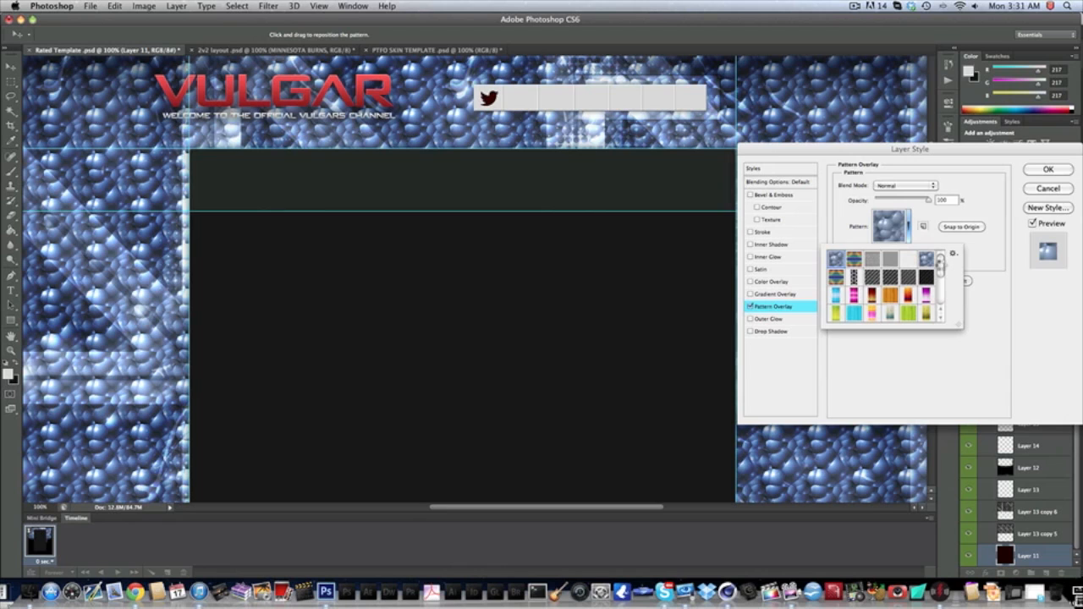
# Choose the diagonal grid line pattern for Layer 11's Pattern Overlay and set its blend mode to Overlay.
pyautogui.click(939, 263)
pyautogui.moveTo(940, 268); pyautogui.dragTo(943, 318)
pyautogui.click(885, 312)
pyautogui.click(916, 381)
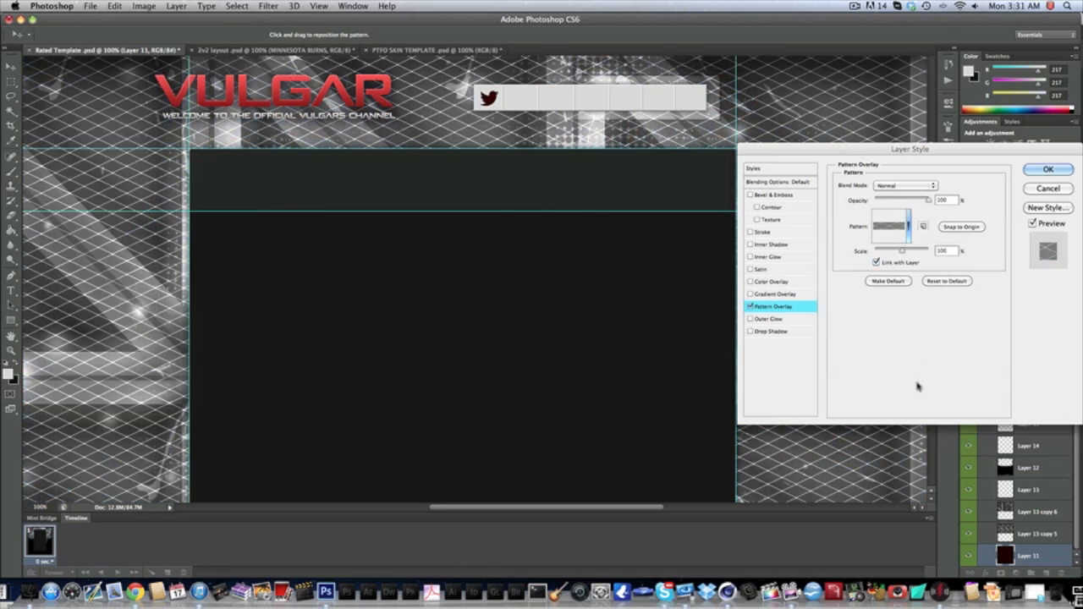
pyautogui.click(886, 186)
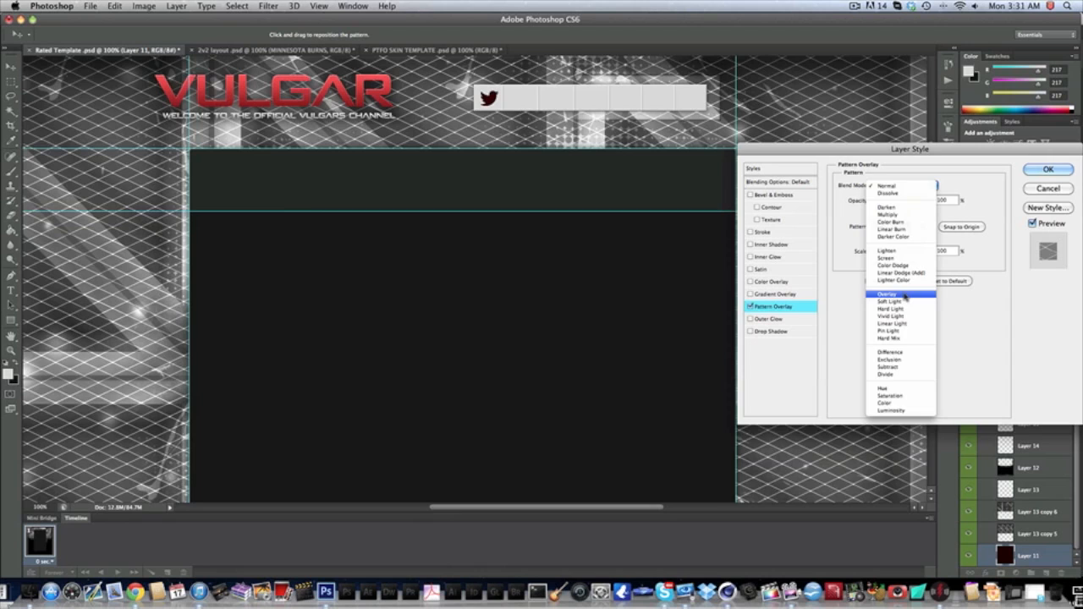
pyautogui.click(904, 293)
# Set the Pattern Overlay's opacity to 2% and apply the layer style to Layer 11.
pyautogui.hscroll(-5, 208, 169)
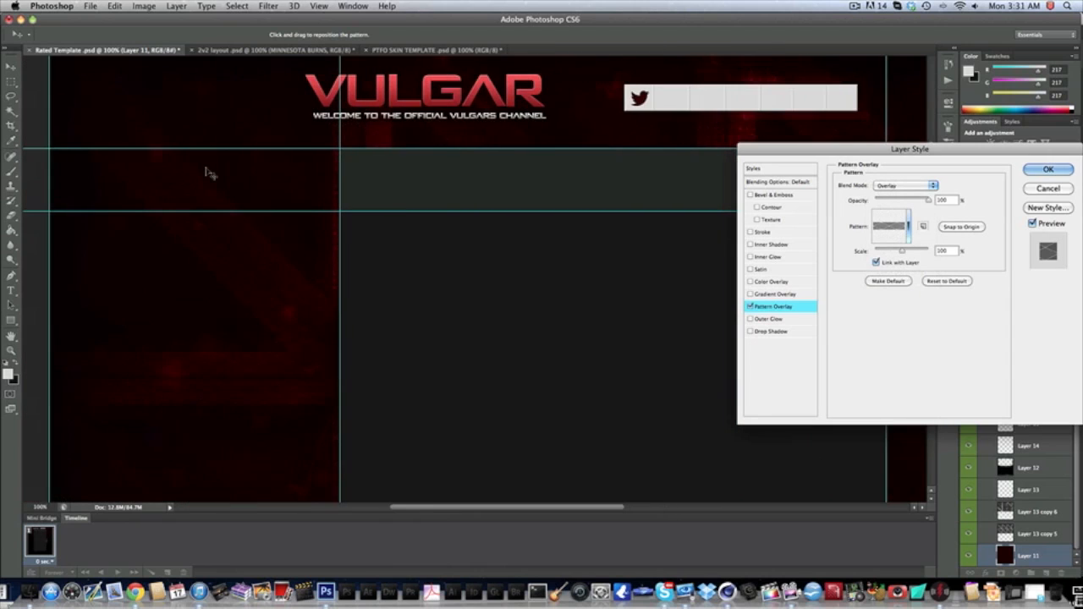
pyautogui.doubleClick(945, 199)
pyautogui.write('15')
pyautogui.press('BackSpace')
pyautogui.press('BackSpace')
pyautogui.write('2')
pyautogui.press('Return')
# Examine the pattern on the side panels and view the whole background at 50% zoom.
pyautogui.hscroll(3, 686, 159)
pyautogui.hscroll(15, 685, 159)
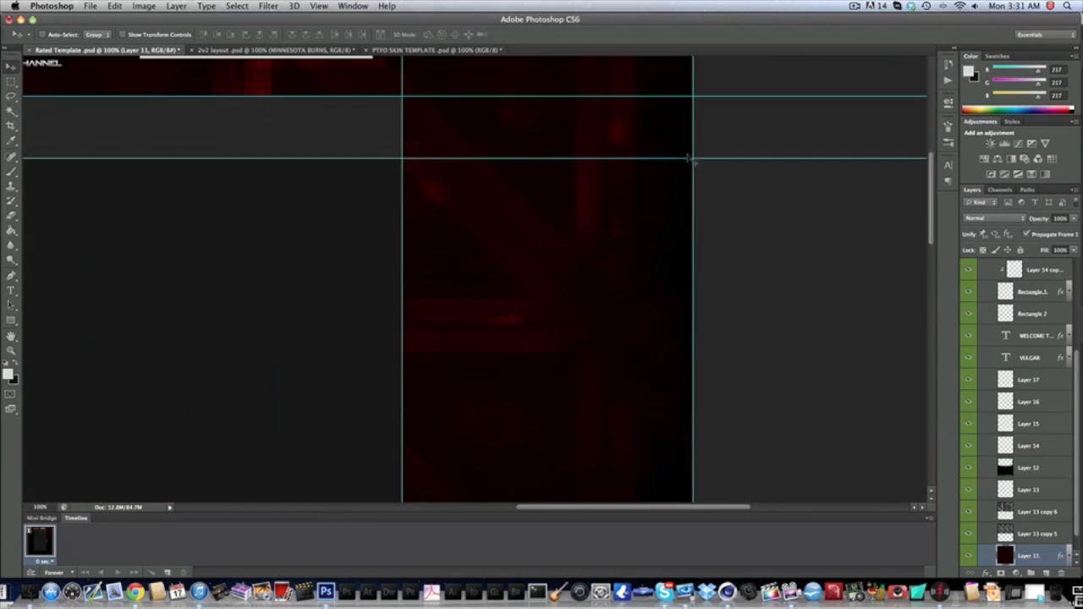
pyautogui.hscroll(-5, 689, 159)
pyautogui.scroll(2, 668, 149)
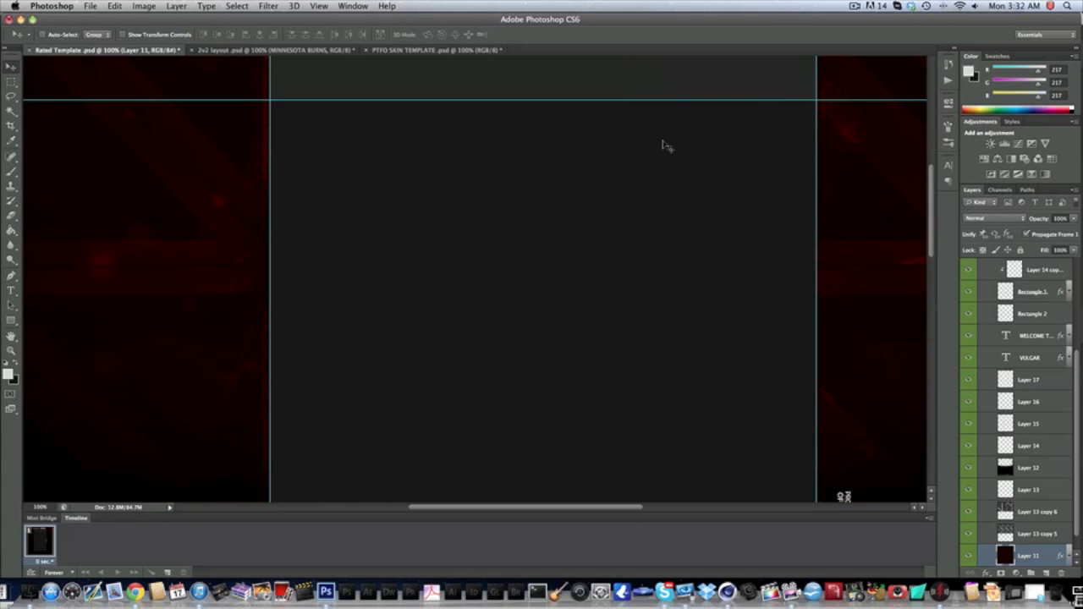
pyautogui.click(40, 506)
pyautogui.write('50')
pyautogui.press('Return')
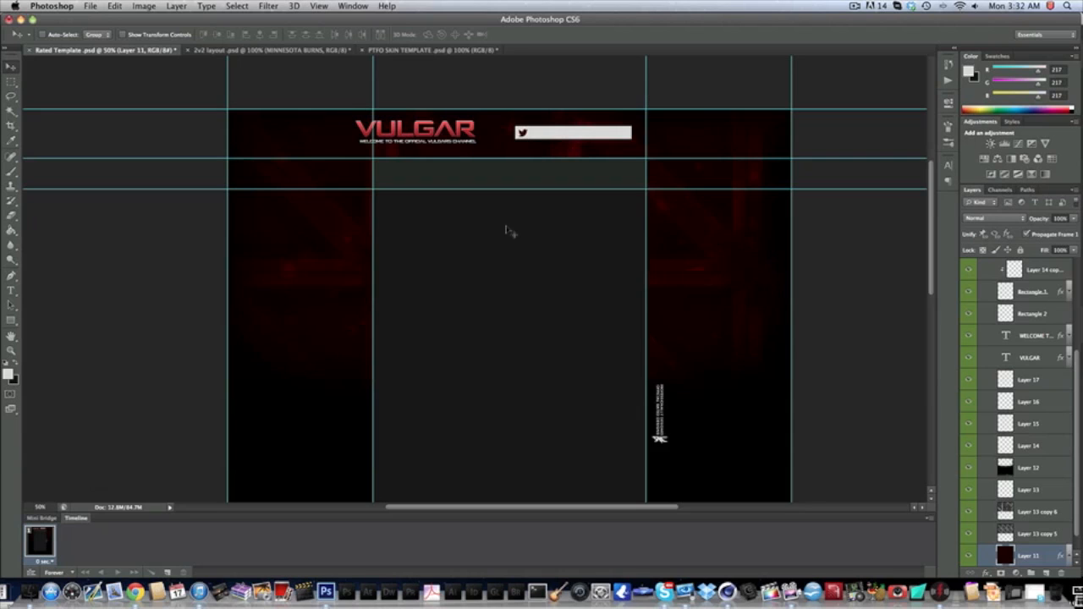
# Preview the header and side panel as a PNG-24 in Save for Web, then close it without saving.
pyautogui.click(93, 7)
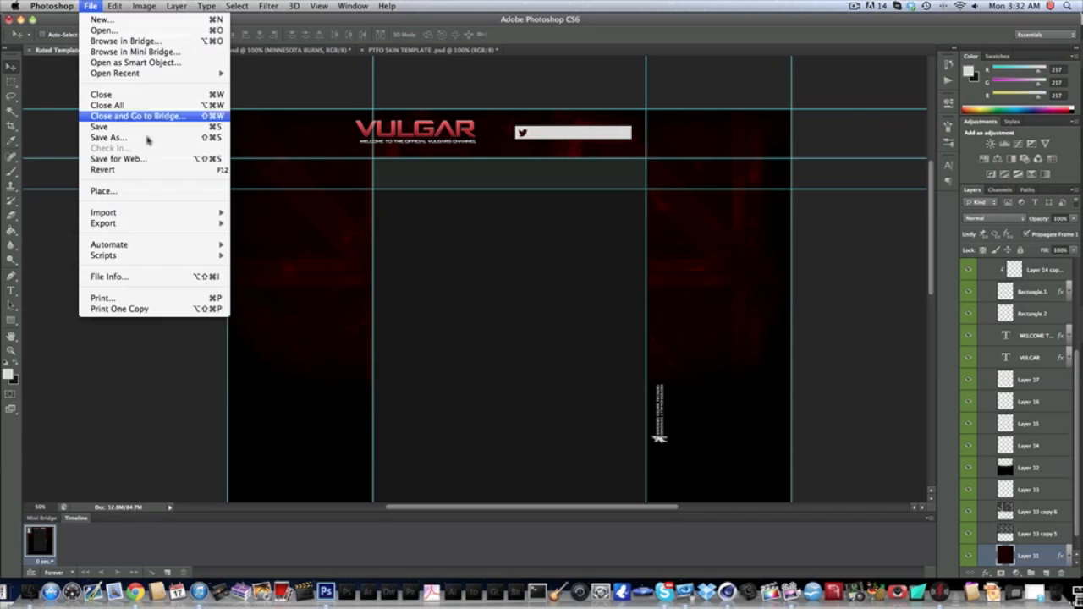
pyautogui.click(148, 159)
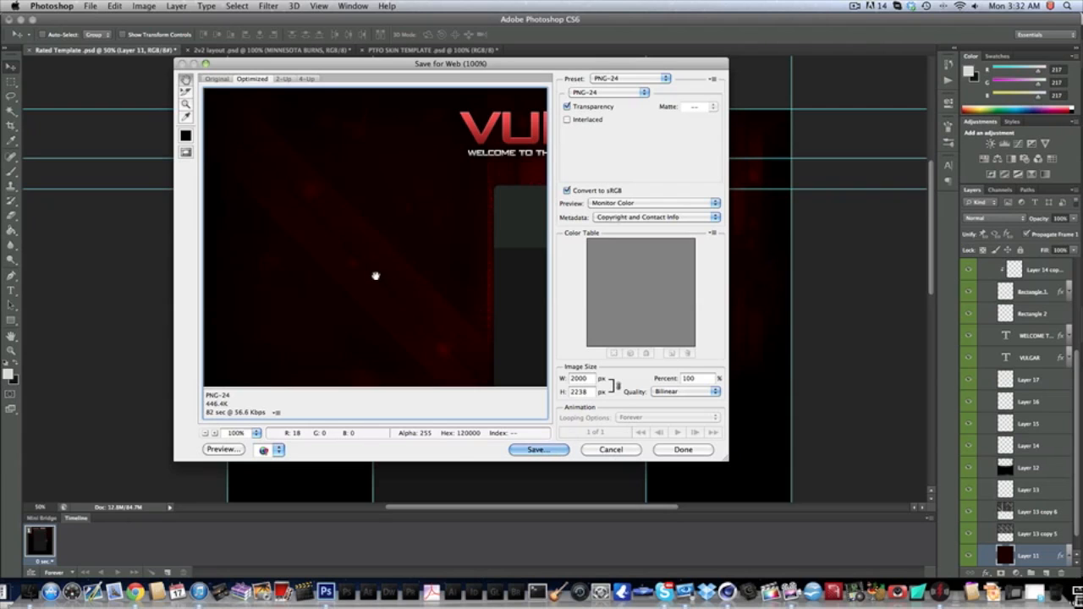
pyautogui.hscroll(-6, 376, 276)
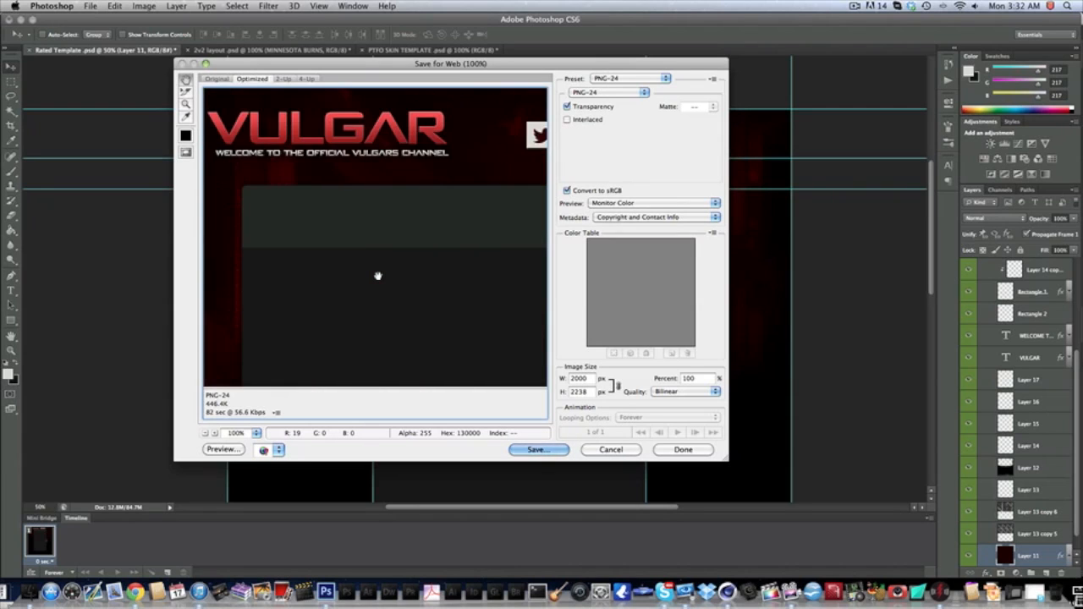
pyautogui.hscroll(6, 378, 275)
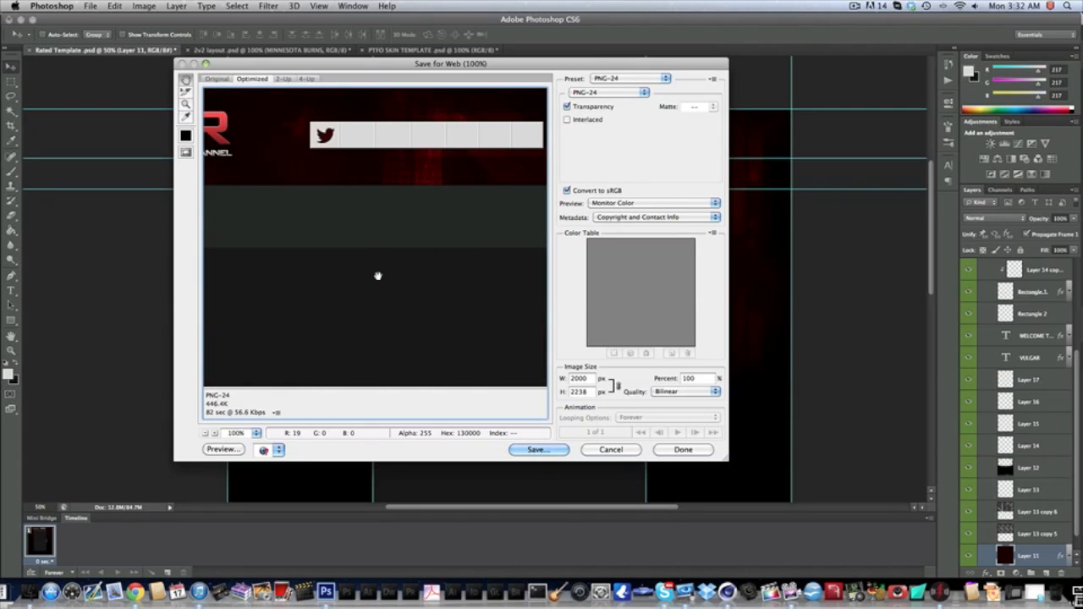
pyautogui.click(603, 451)
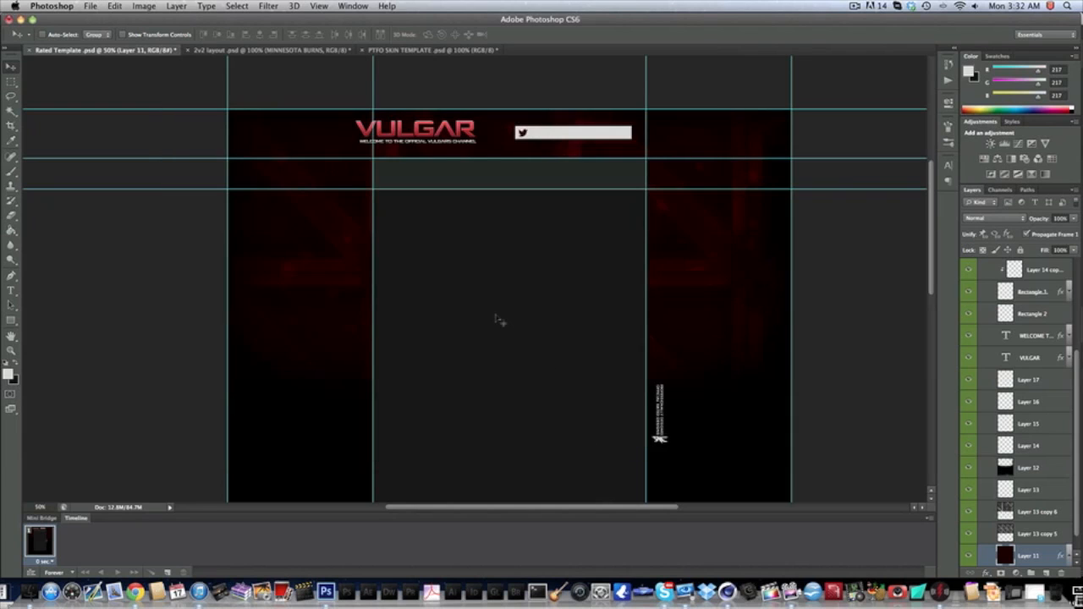
# Hide Layer 12 to compare the side panels without the black fade.
pyautogui.scroll(-1, 1026, 382)
pyautogui.scroll(-5, 585, 369)
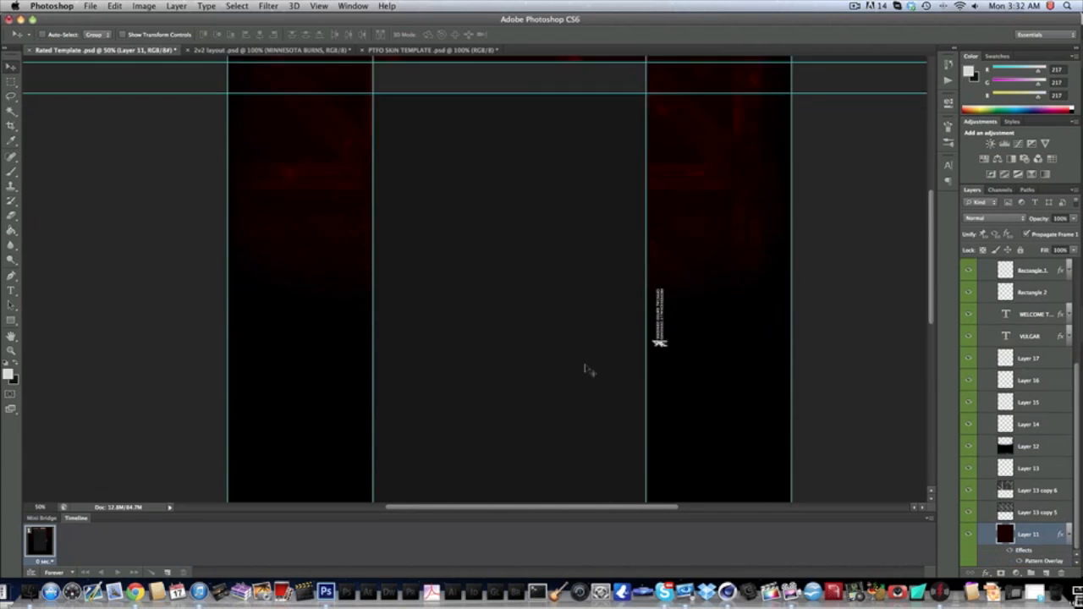
pyautogui.scroll(1, 497, 366)
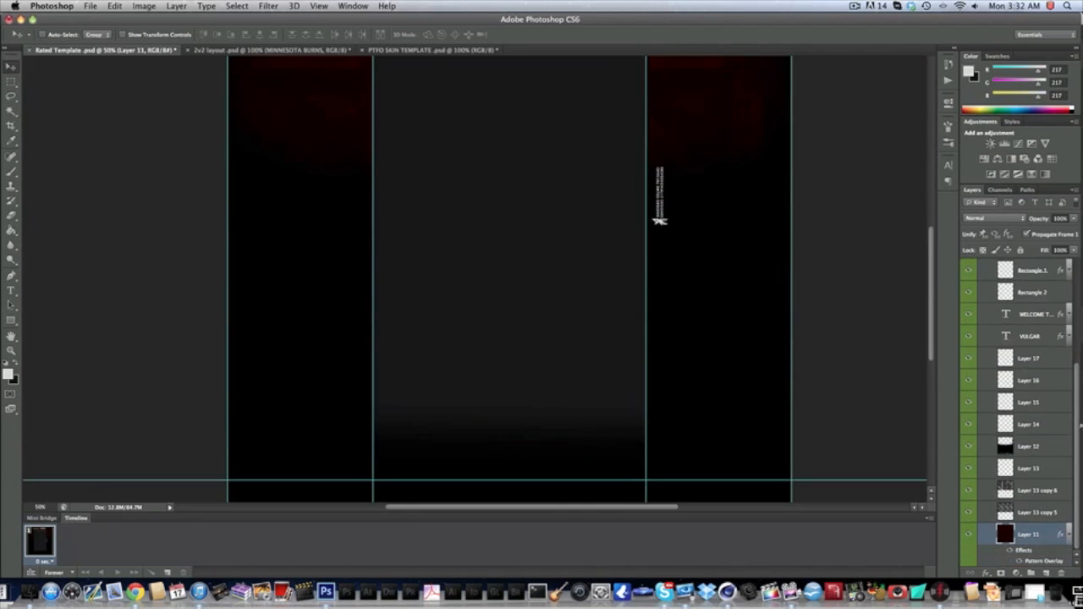
pyautogui.click(1028, 442)
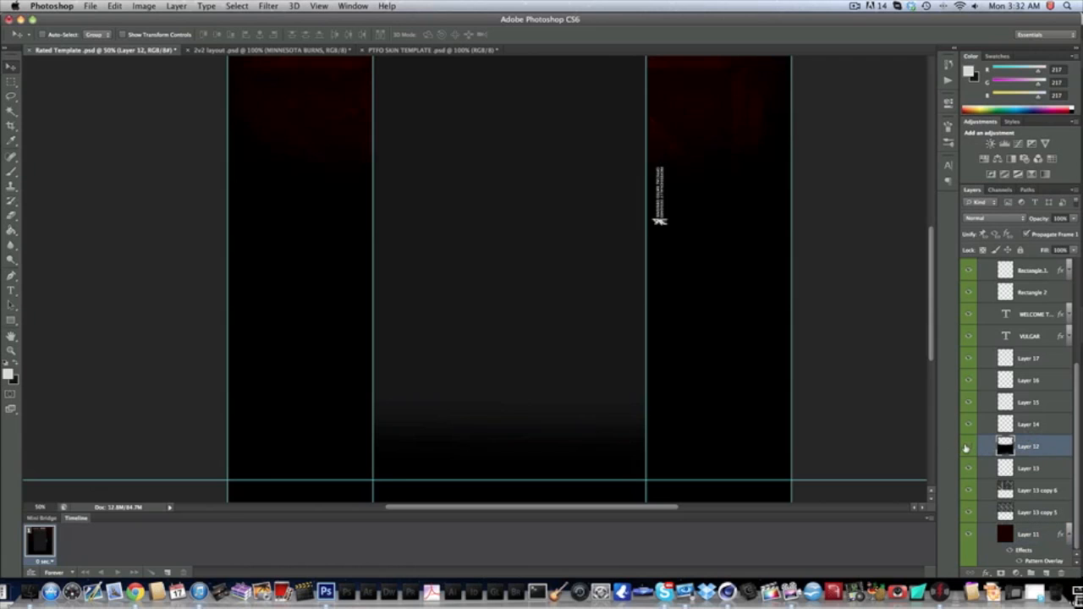
pyautogui.click(967, 446)
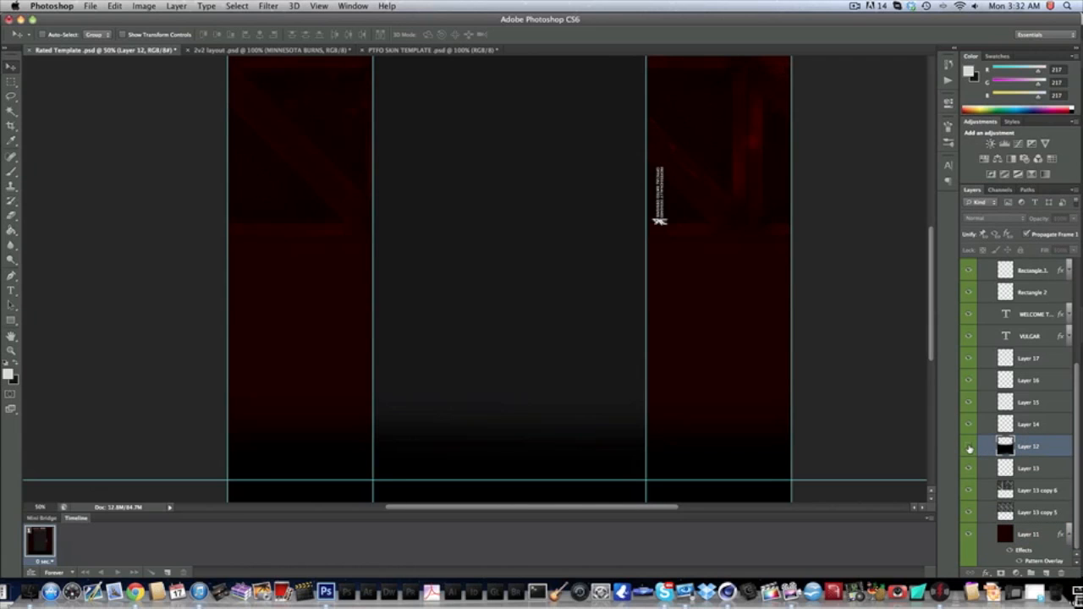
pyautogui.scroll(-2, 581, 353)
pyautogui.scroll(6, 269, 317)
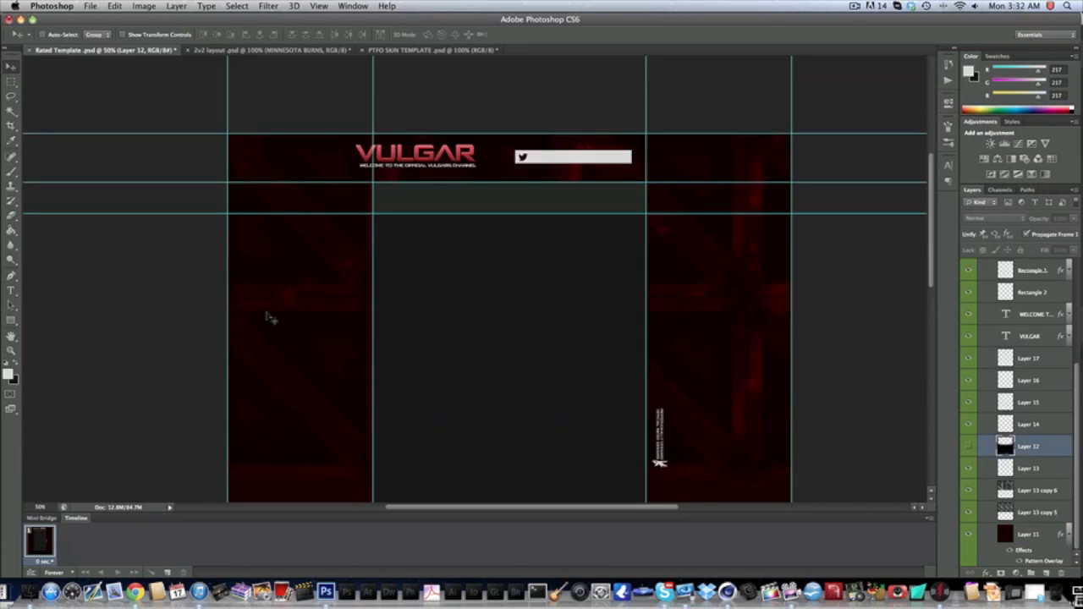
pyautogui.scroll(-5, 269, 317)
# Preview the design without Layer 12 in Save for Web, cancel the export and show the layer again.
pyautogui.click(90, 6)
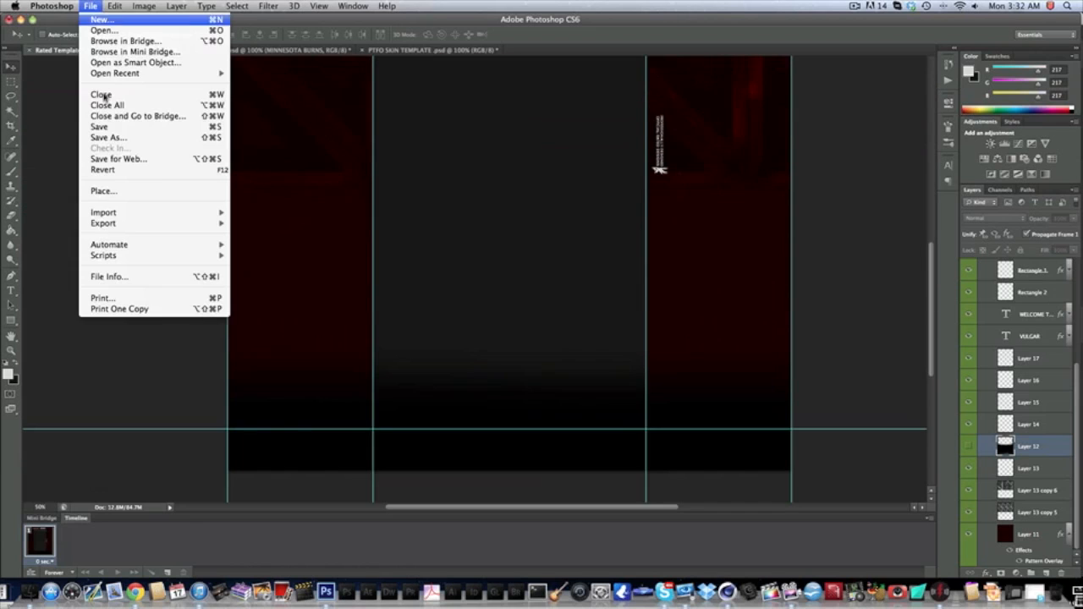
pyautogui.click(128, 165)
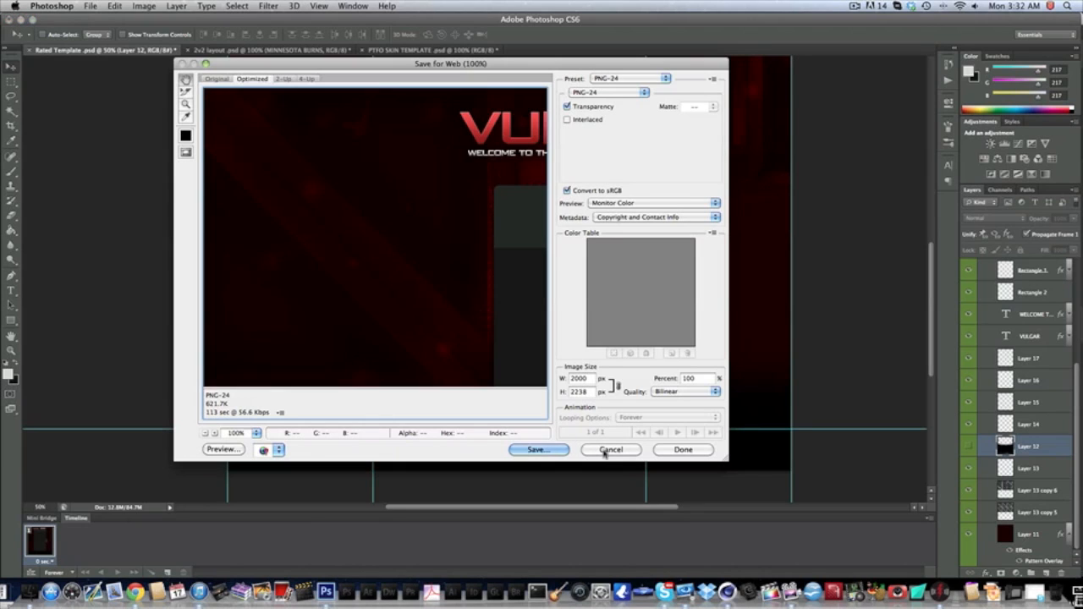
pyautogui.click(610, 449)
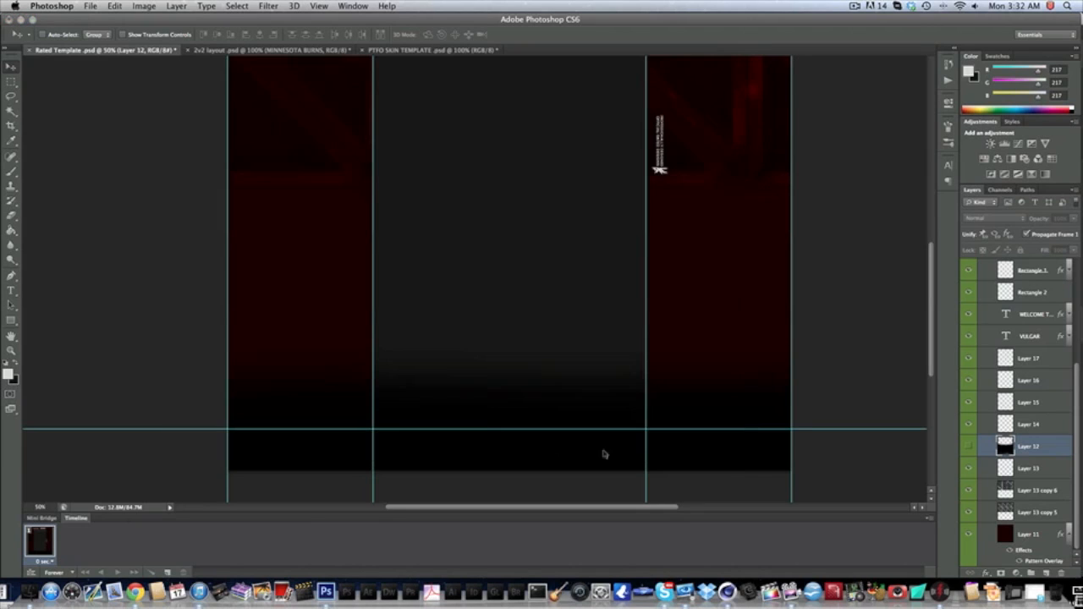
pyautogui.click(967, 446)
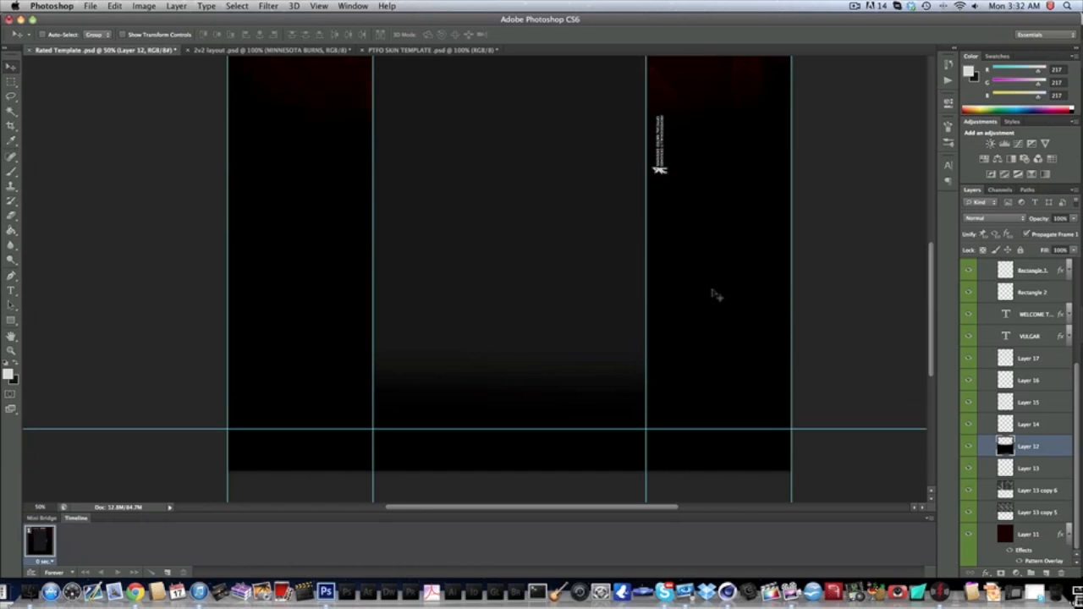
# Examine the whole background with its black fade, and check the header and side panels at 100% zoom.
pyautogui.scroll(5, 717, 296)
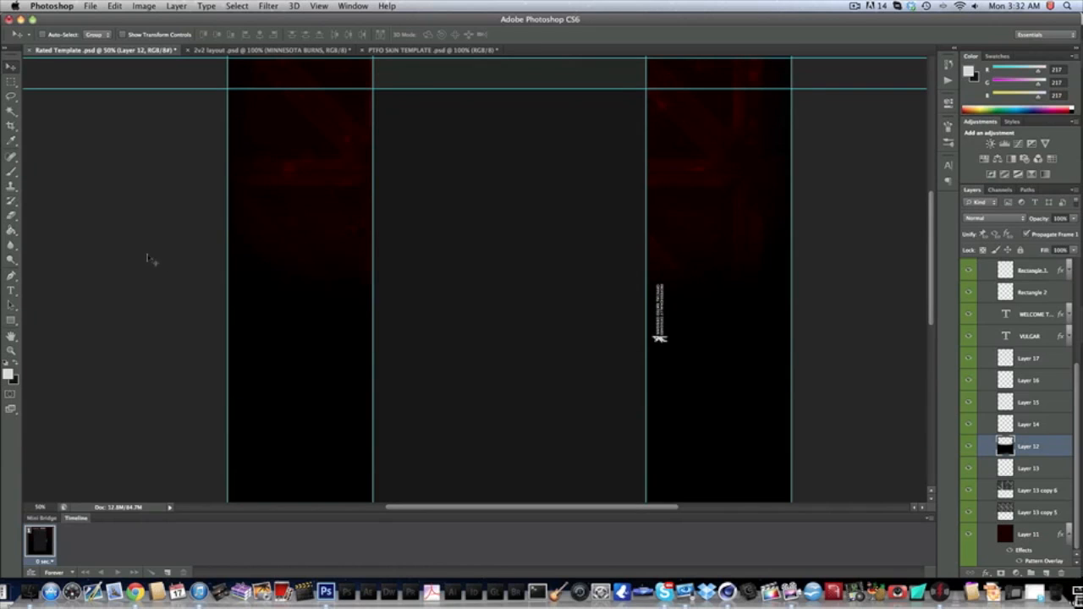
pyautogui.scroll(-3, 727, 423)
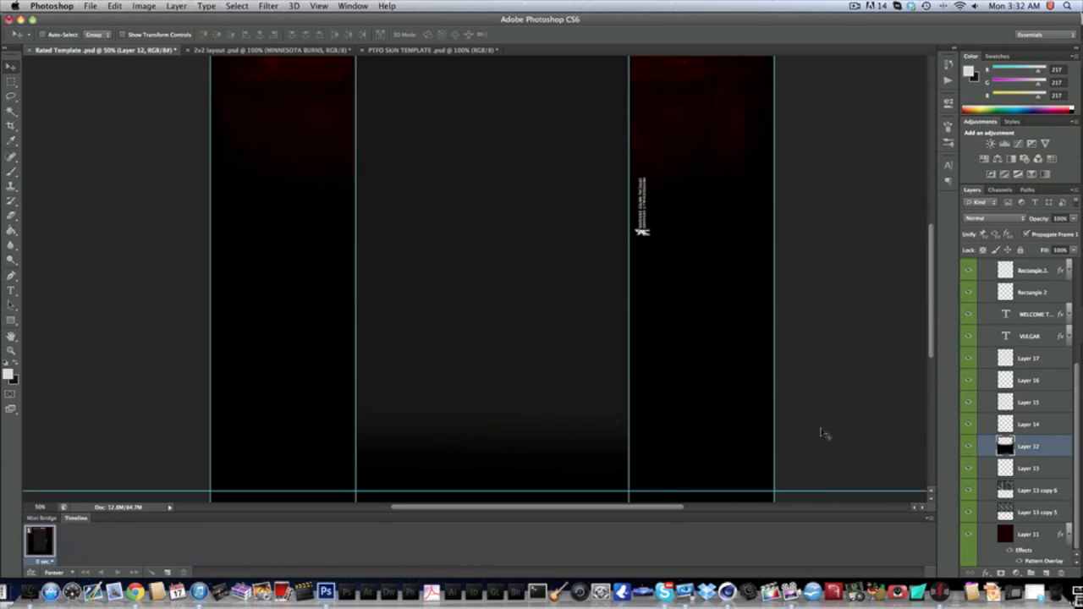
pyautogui.scroll(5, 422, 398)
pyautogui.scroll(4, 406, 396)
pyautogui.scroll(-9, 715, 346)
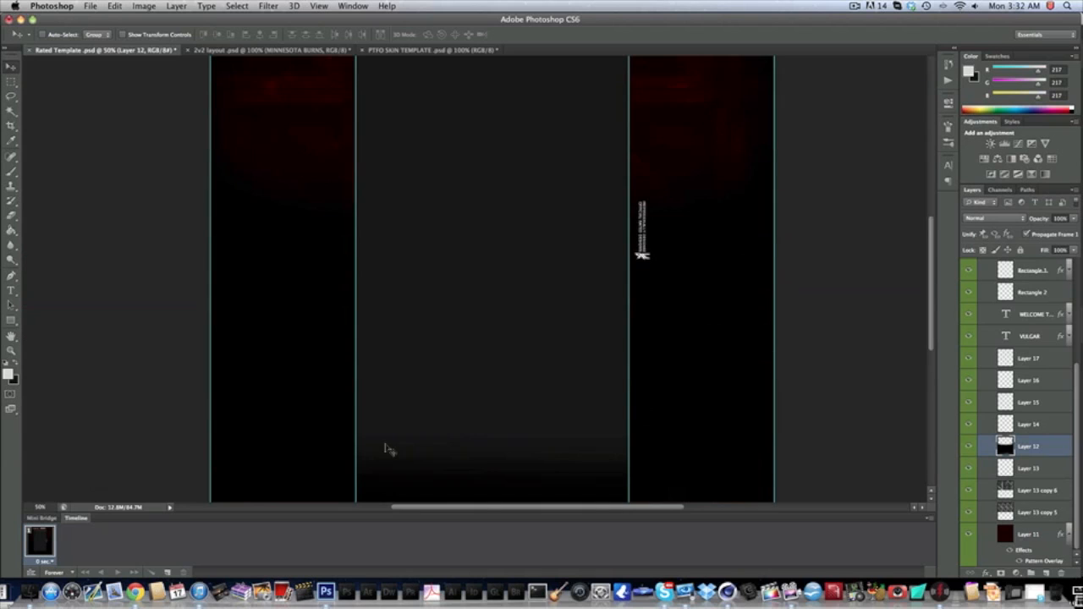
pyautogui.scroll(-2, 725, 434)
pyautogui.scroll(8, 584, 281)
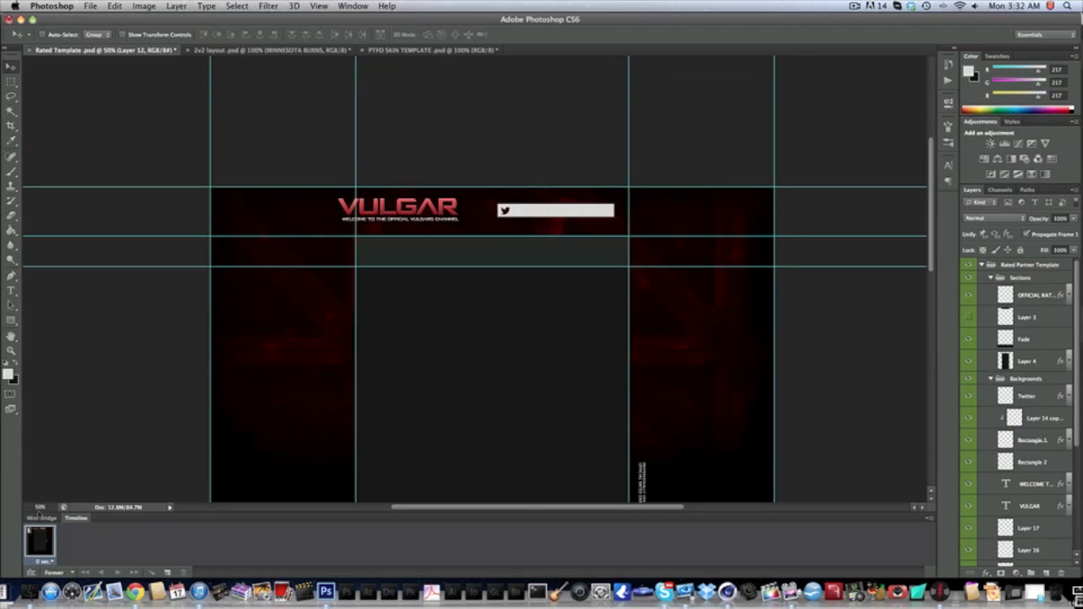
pyautogui.click(39, 507)
pyautogui.write('100')
pyautogui.press('Return')
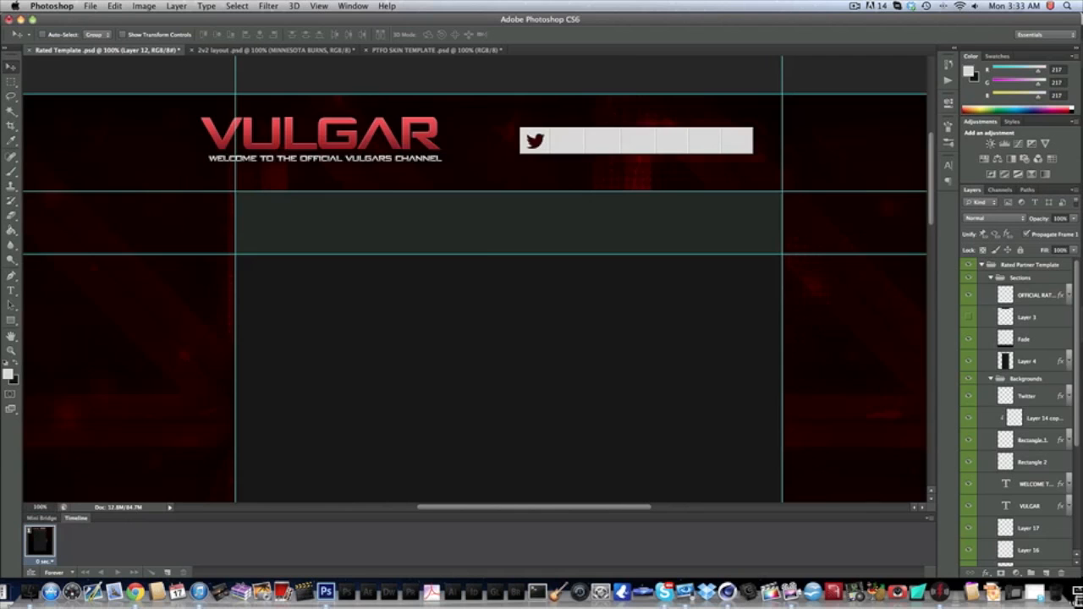
pyautogui.scroll(5, 477, 246)
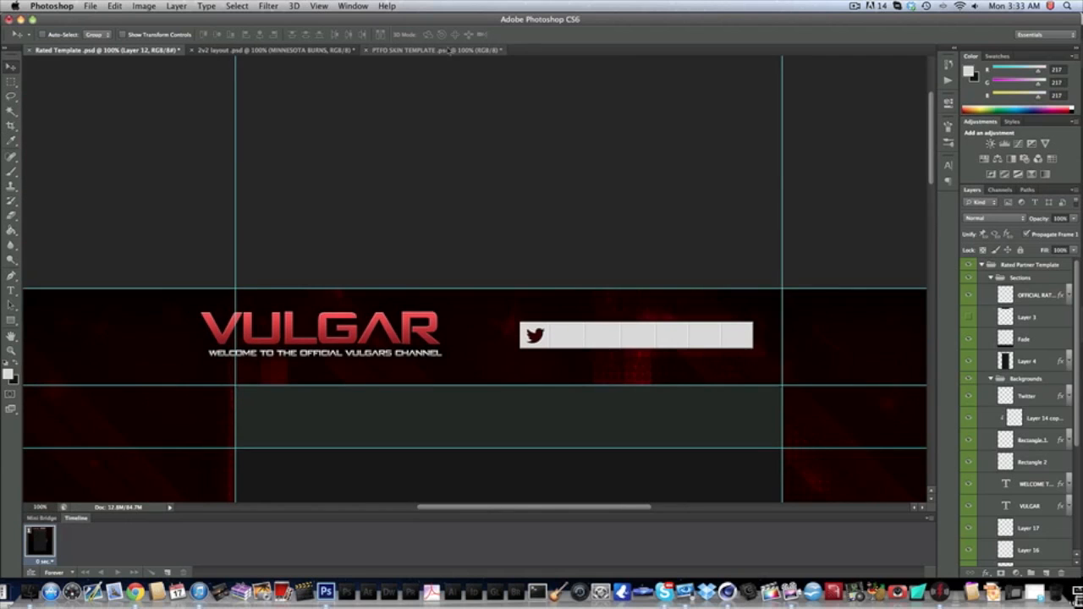
pyautogui.click(440, 50)
pyautogui.click(152, 51)
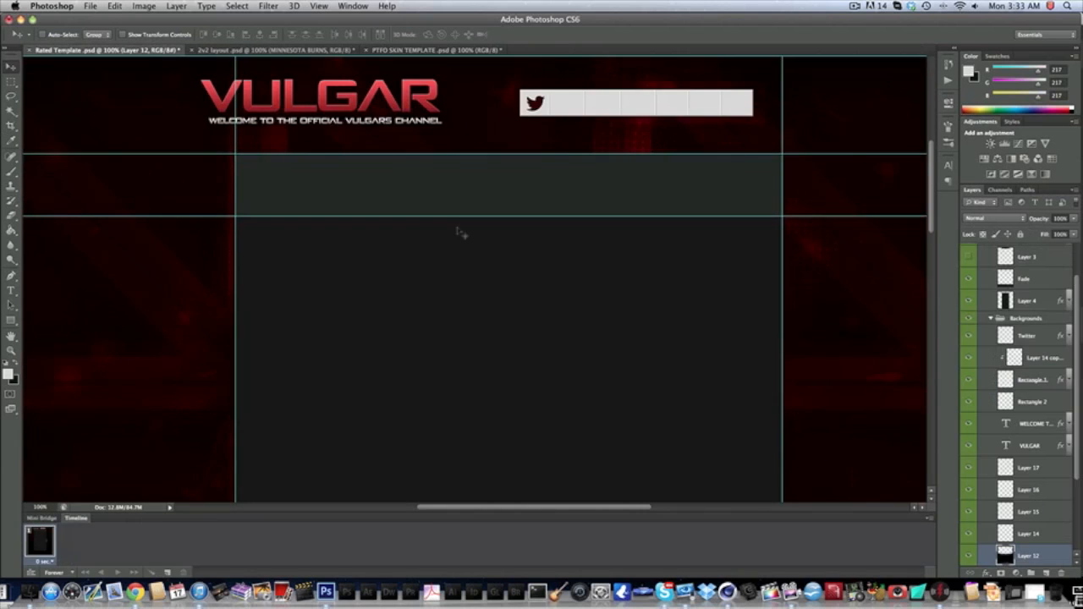
pyautogui.scroll(3, 459, 230)
pyautogui.scroll(-5, 459, 230)
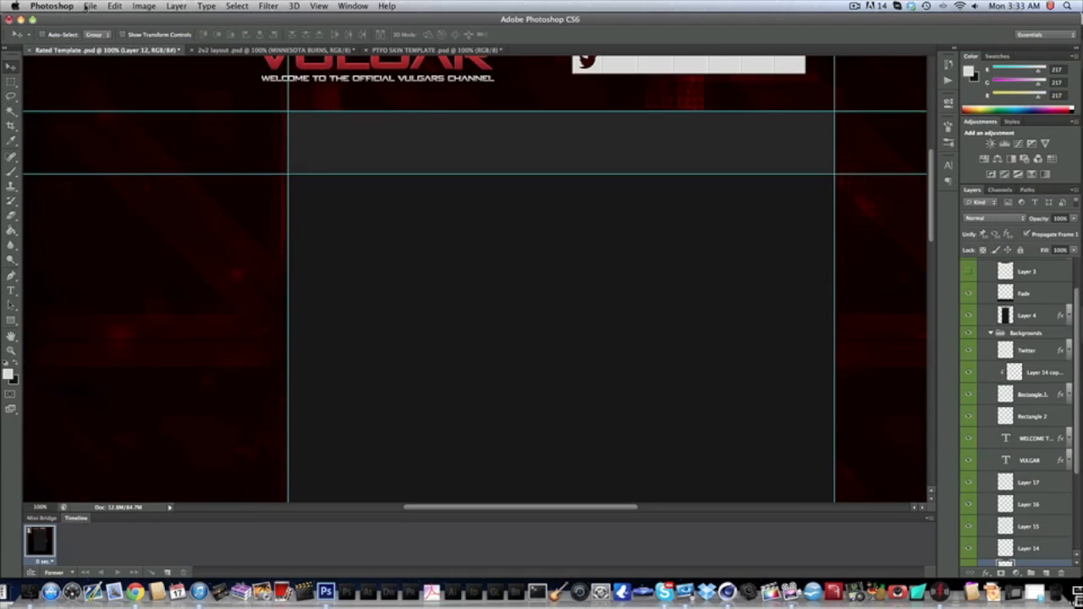
# Open the PNG-24 web export up to its file-saving dialog, then cancel without saving.
pyautogui.click(88, 5)
pyautogui.click(128, 162)
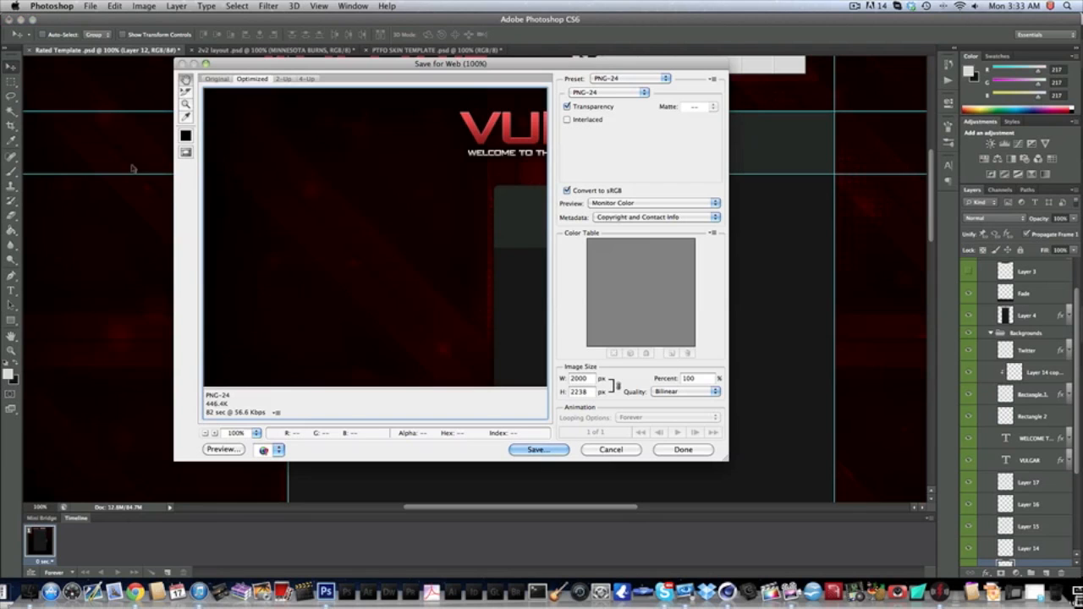
pyautogui.click(536, 449)
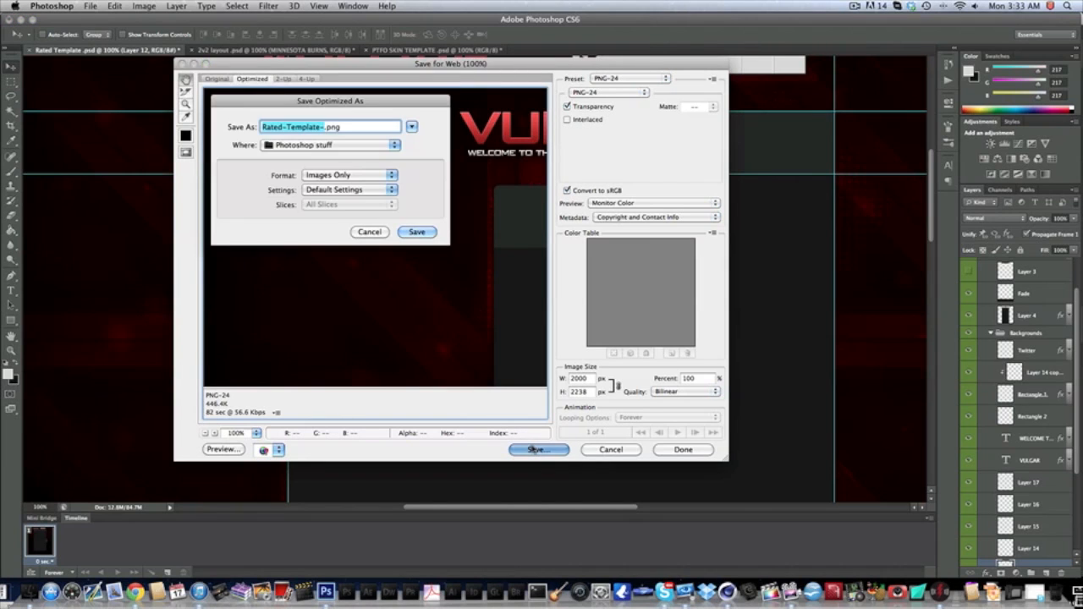
pyautogui.click(370, 231)
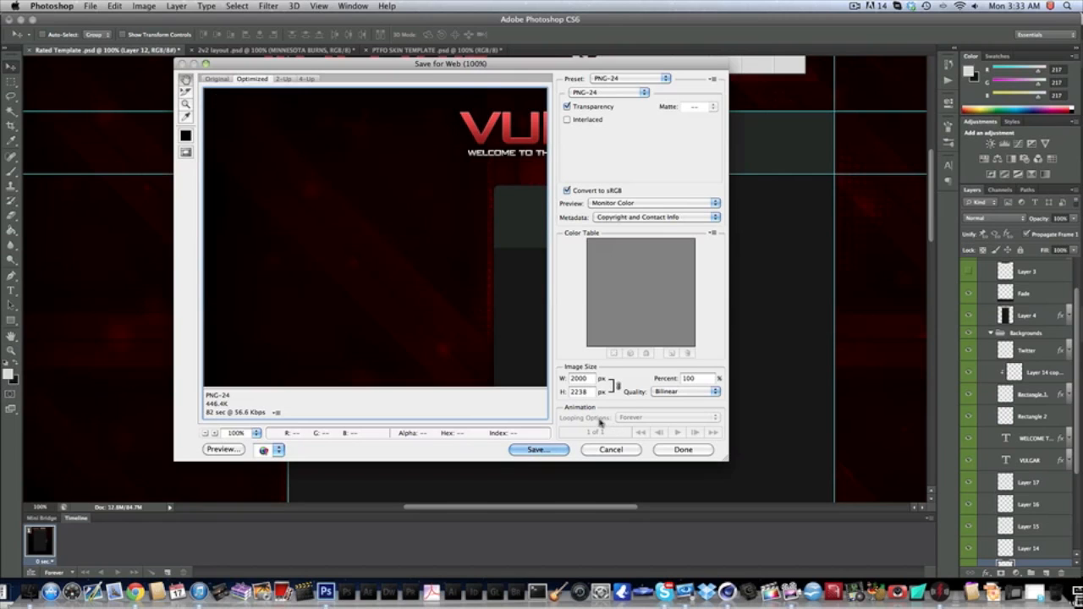
pyautogui.click(610, 449)
pyautogui.scroll(3, 404, 236)
pyautogui.hscroll(2, 404, 237)
pyautogui.scroll(2, 405, 237)
pyautogui.hscroll(2, 404, 236)
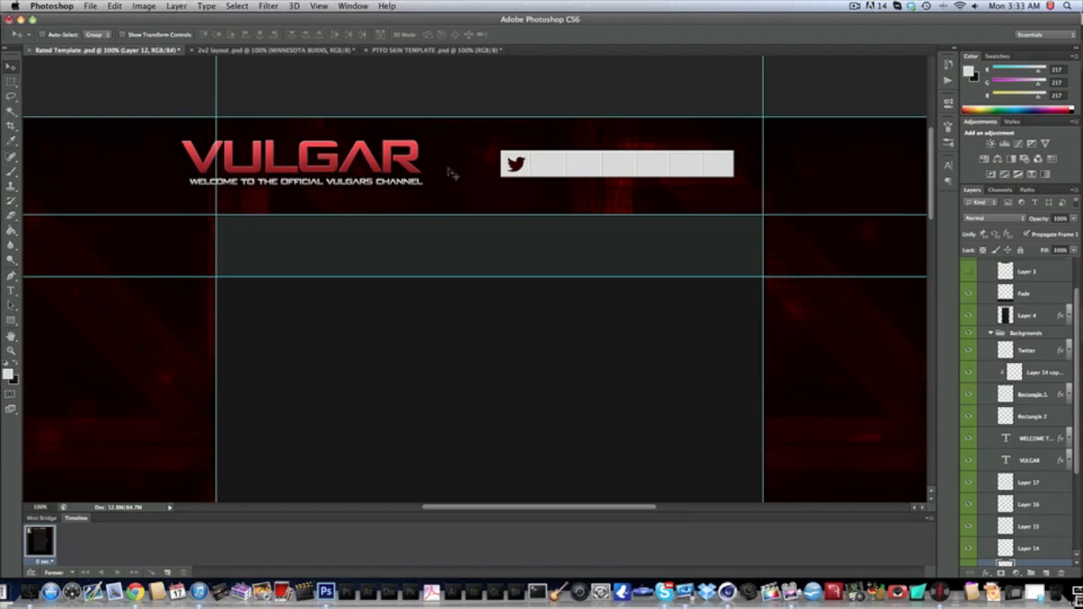
pyautogui.click(272, 6)
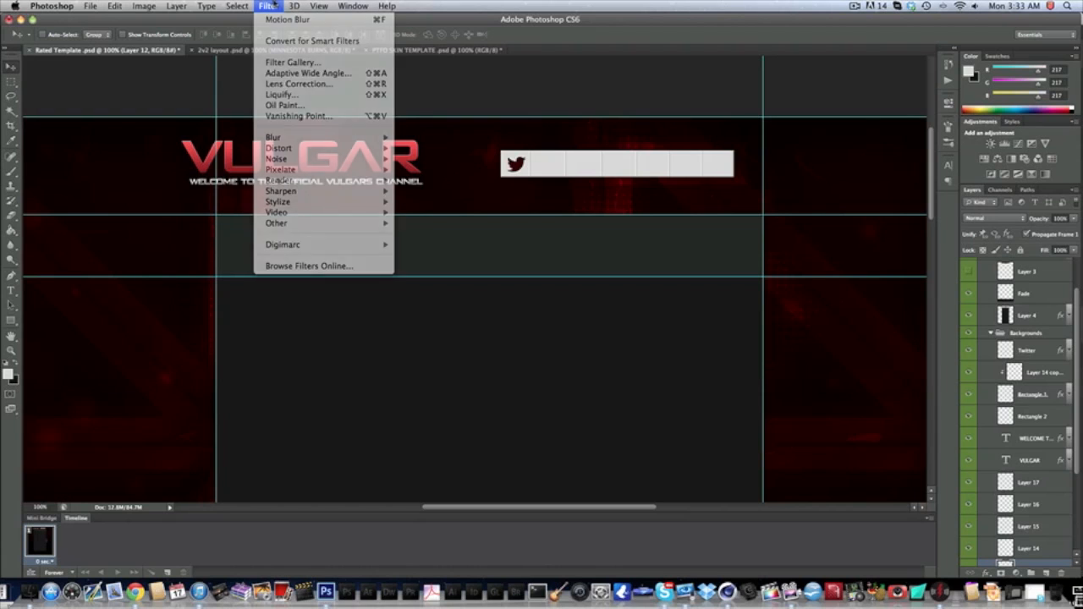
pyautogui.click(273, 6)
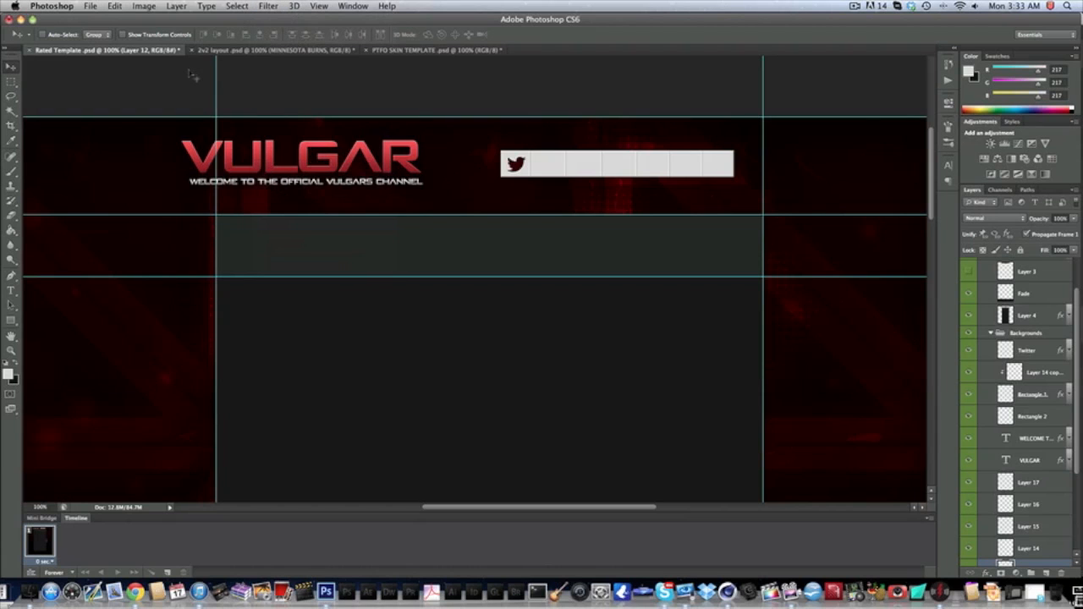
# Compare the PNG-8 128 Dithered and PNG-24 previews in Save for Web, then cancel the export.
pyautogui.click(93, 6)
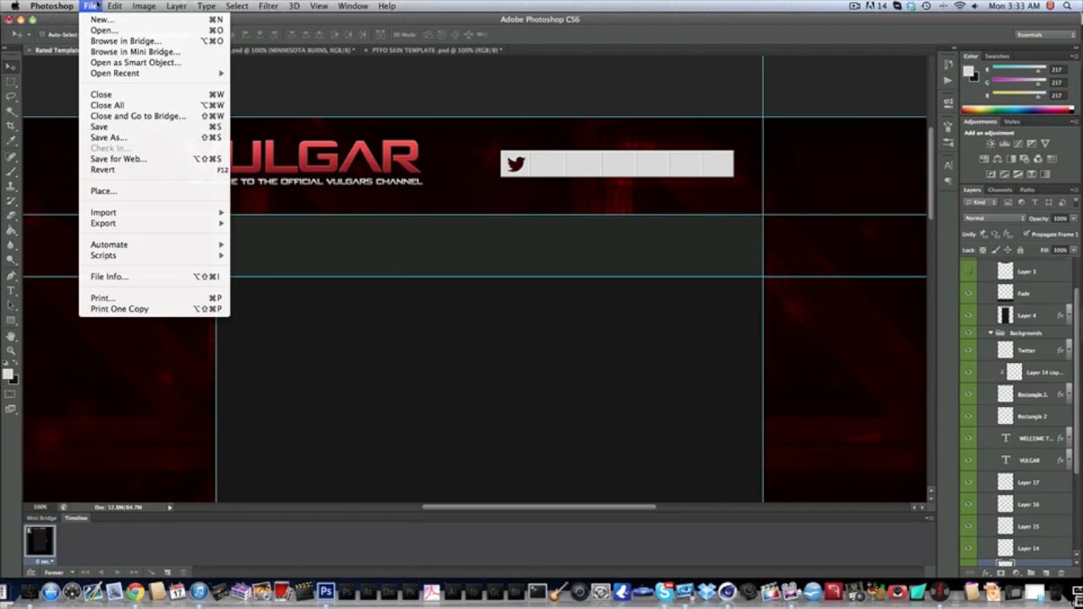
pyautogui.click(137, 160)
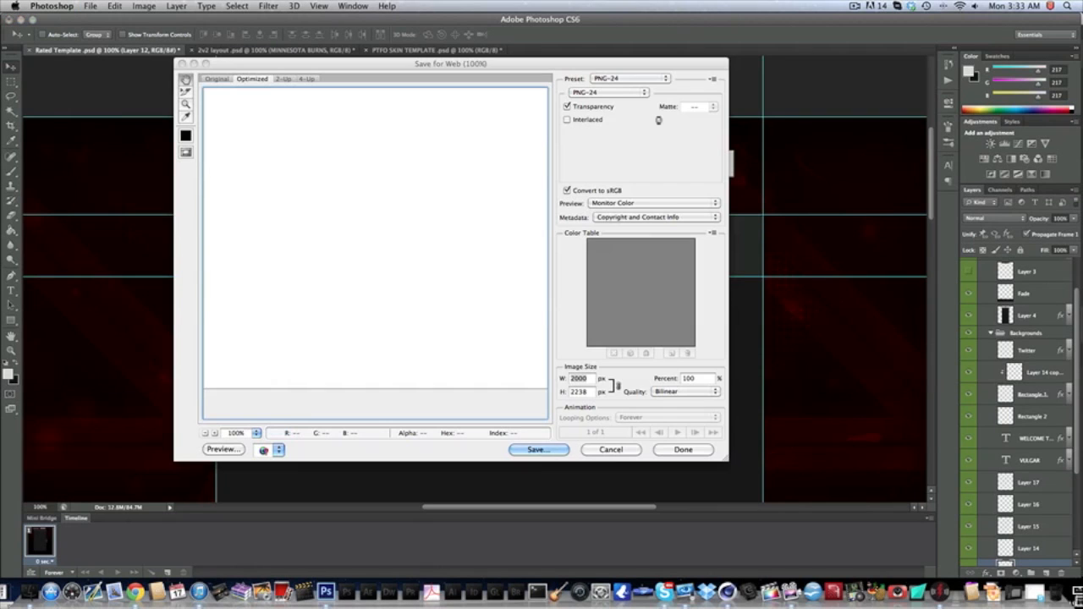
pyautogui.click(607, 78)
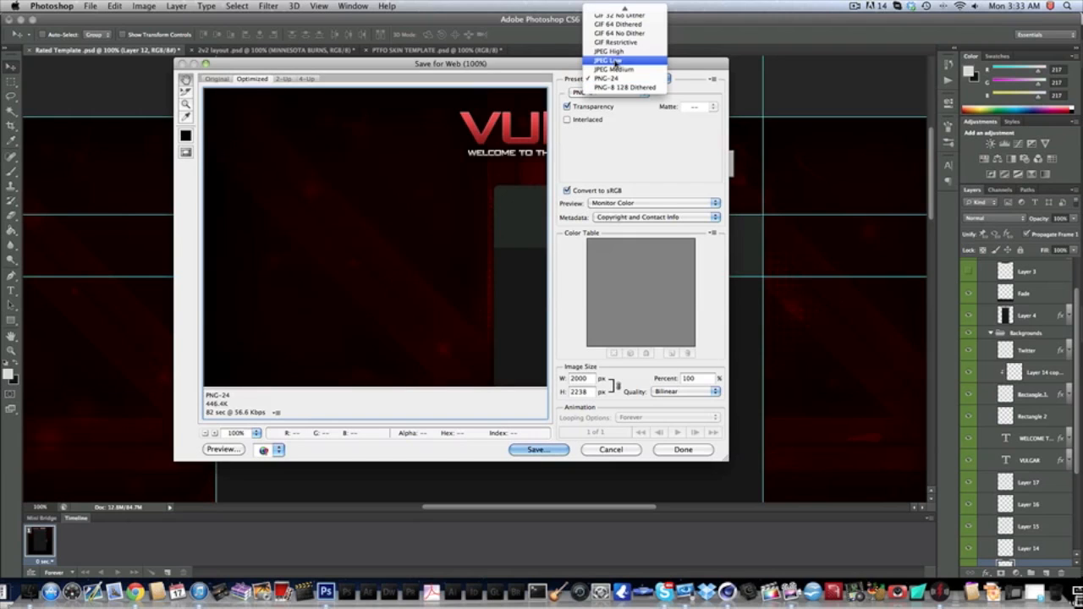
pyautogui.click(614, 87)
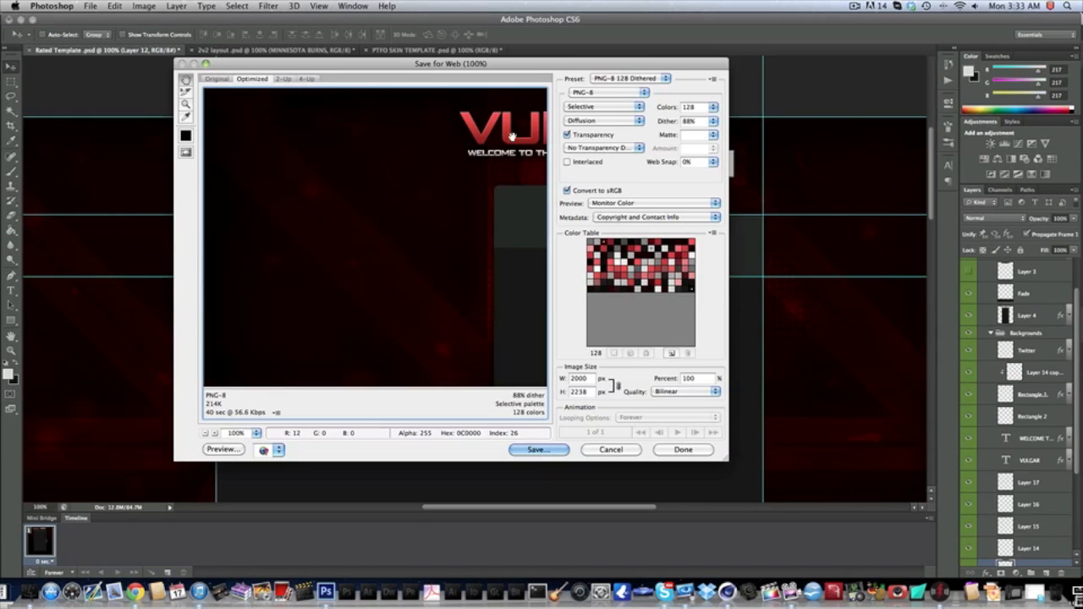
pyautogui.click(604, 92)
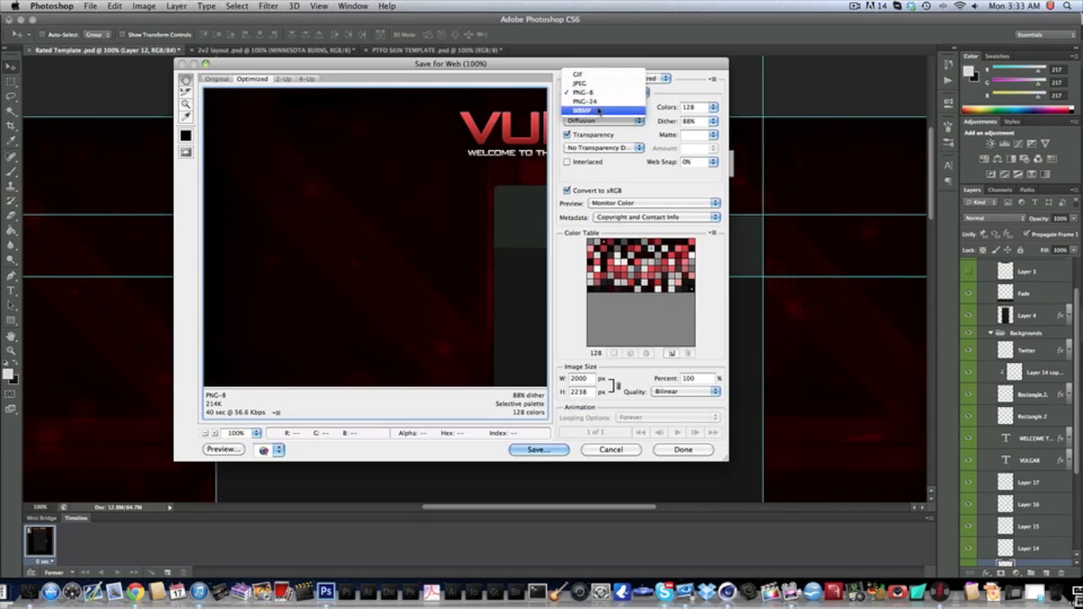
pyautogui.click(583, 101)
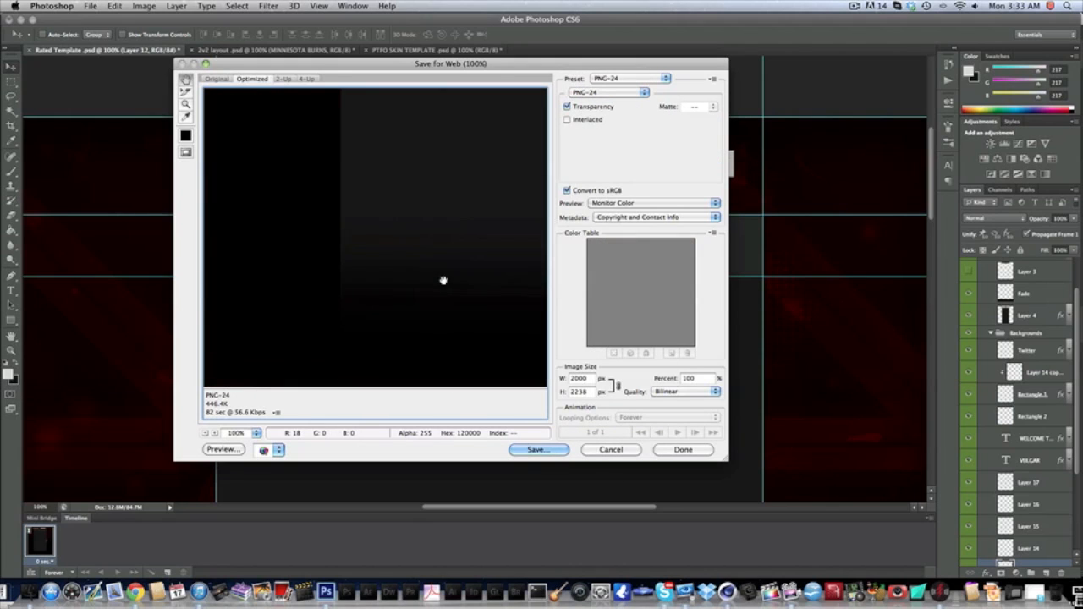
pyautogui.click(612, 448)
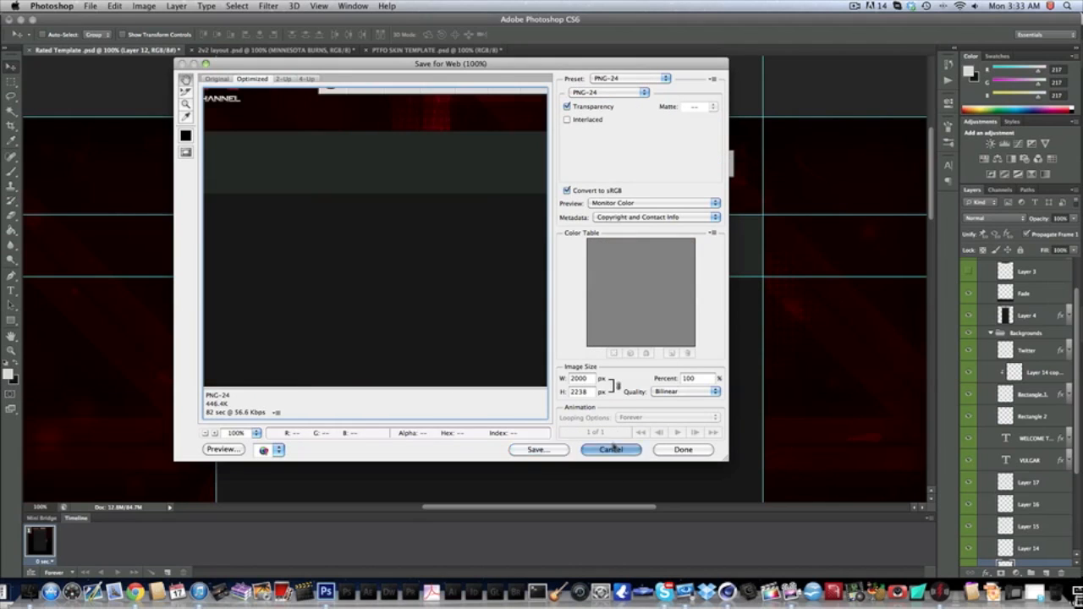
# Add a Curves adjustment layer above the OFFICIAL RATED DESIGNS layer and pull the curve slightly down to darken the background.
pyautogui.scroll(3, 1032, 338)
pyautogui.click(1037, 297)
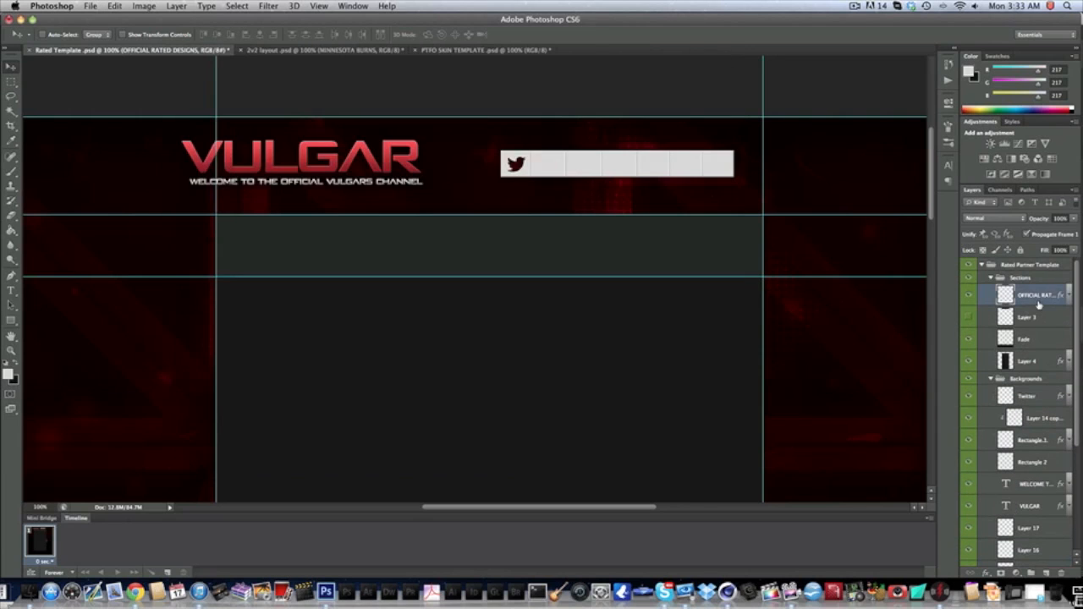
pyautogui.click(1071, 122)
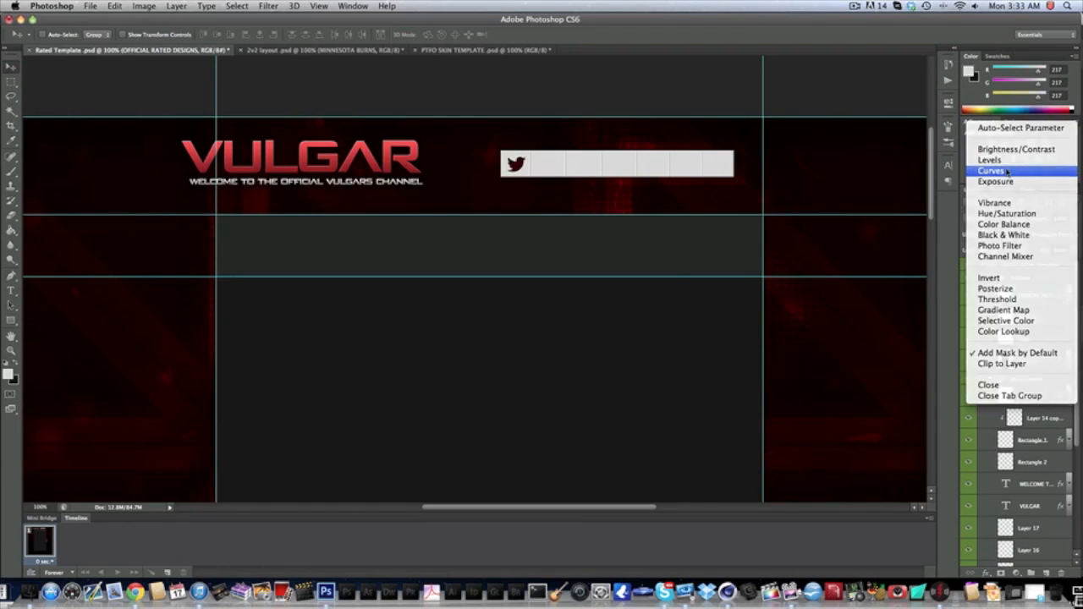
pyautogui.click(991, 171)
pyautogui.click(640, 257)
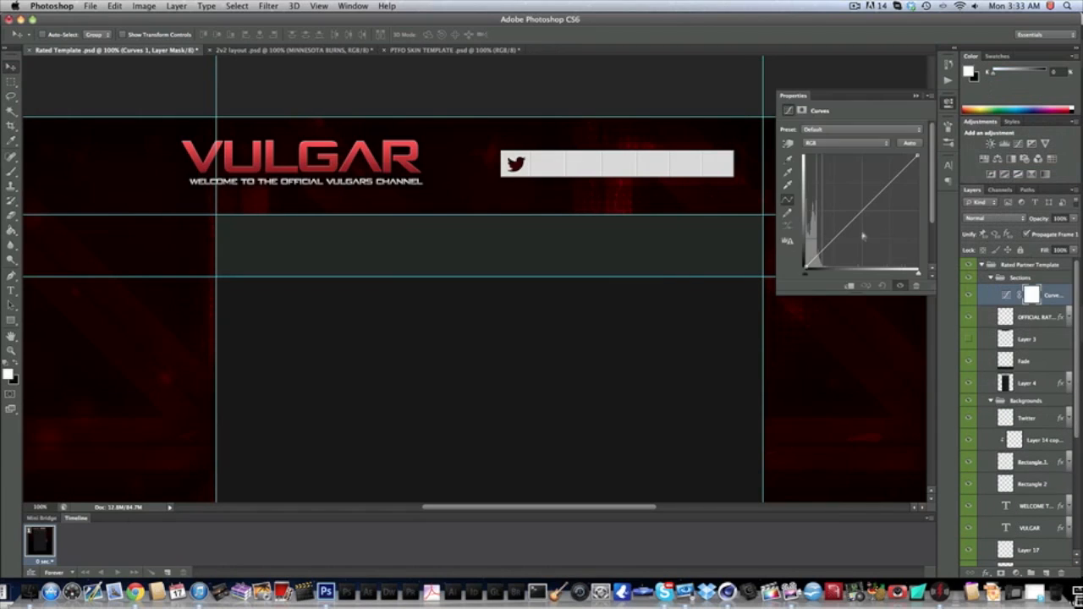
pyautogui.moveTo(844, 229); pyautogui.dragTo(845, 233)
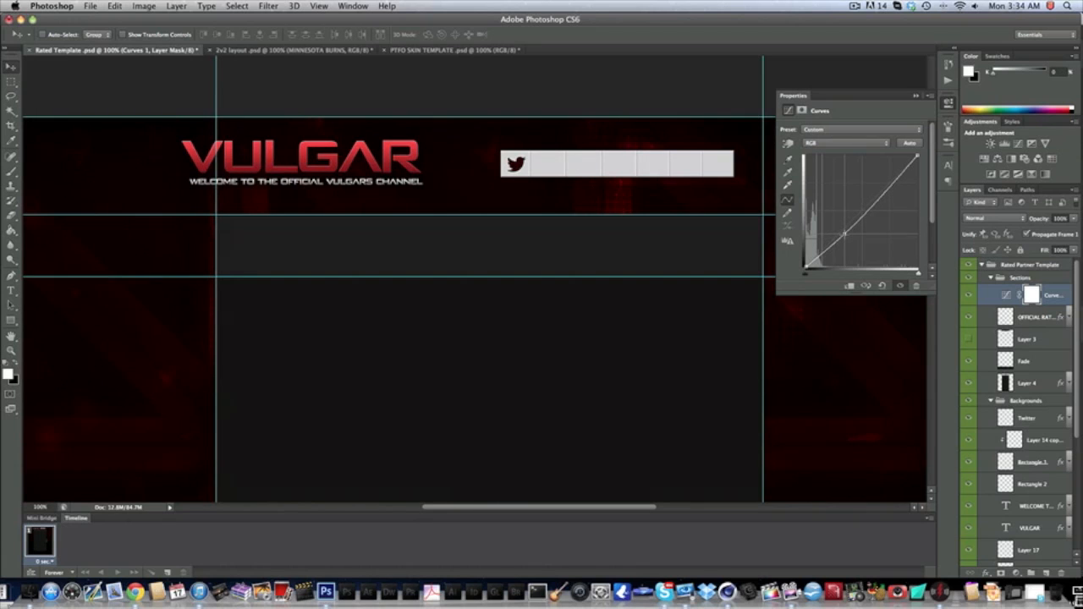
pyautogui.click(902, 170)
pyautogui.moveTo(843, 229); pyautogui.dragTo(845, 232)
# Add a Photo Filter adjustment layer above the Curves layer and change its filter colour to red.
pyautogui.click(1073, 122)
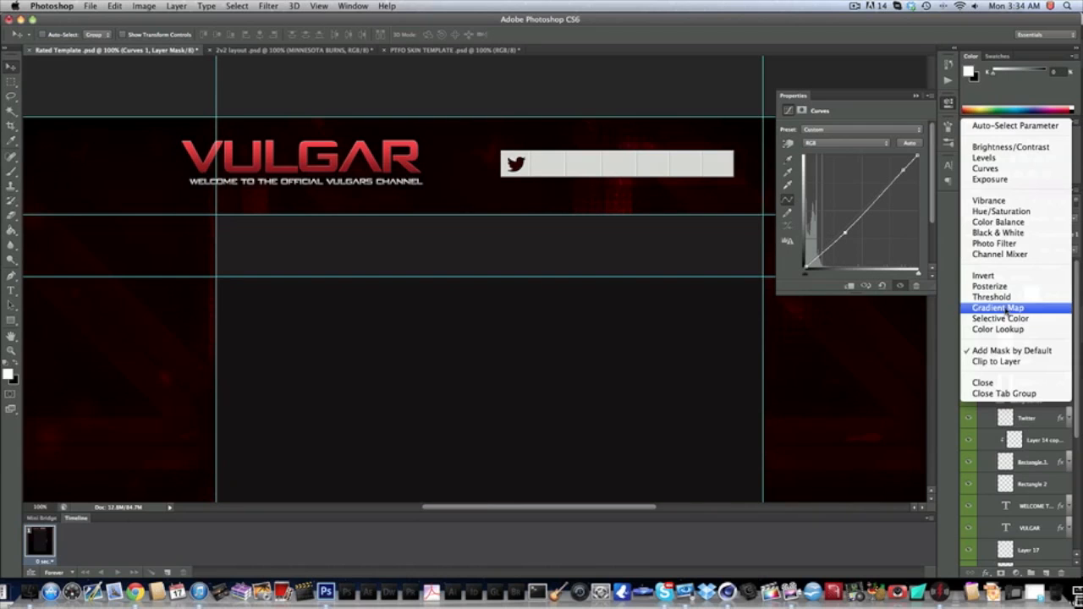
pyautogui.click(994, 243)
pyautogui.press('Return')
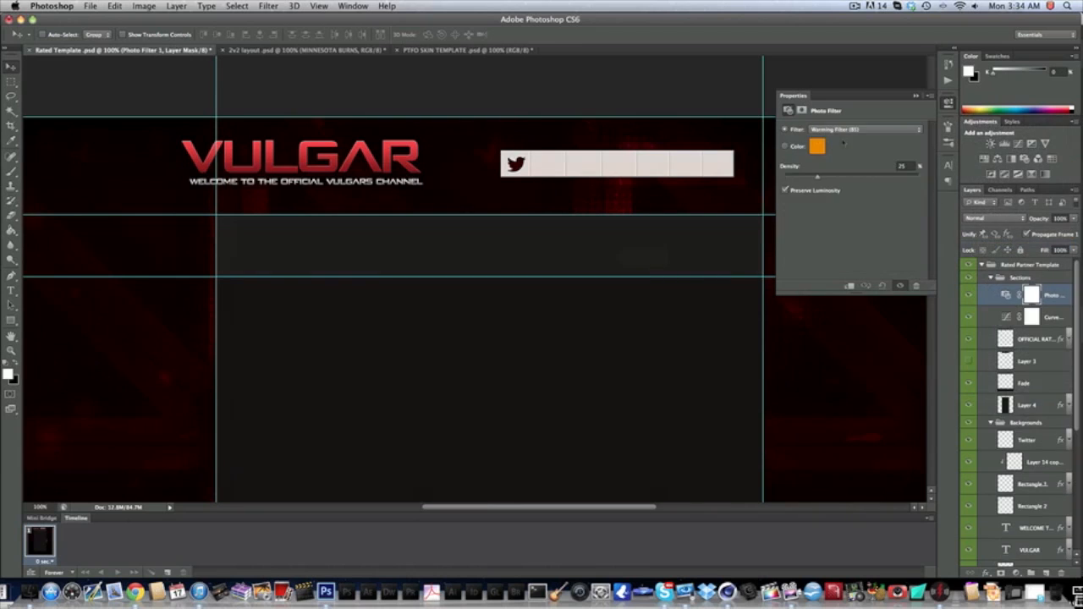
pyautogui.click(813, 148)
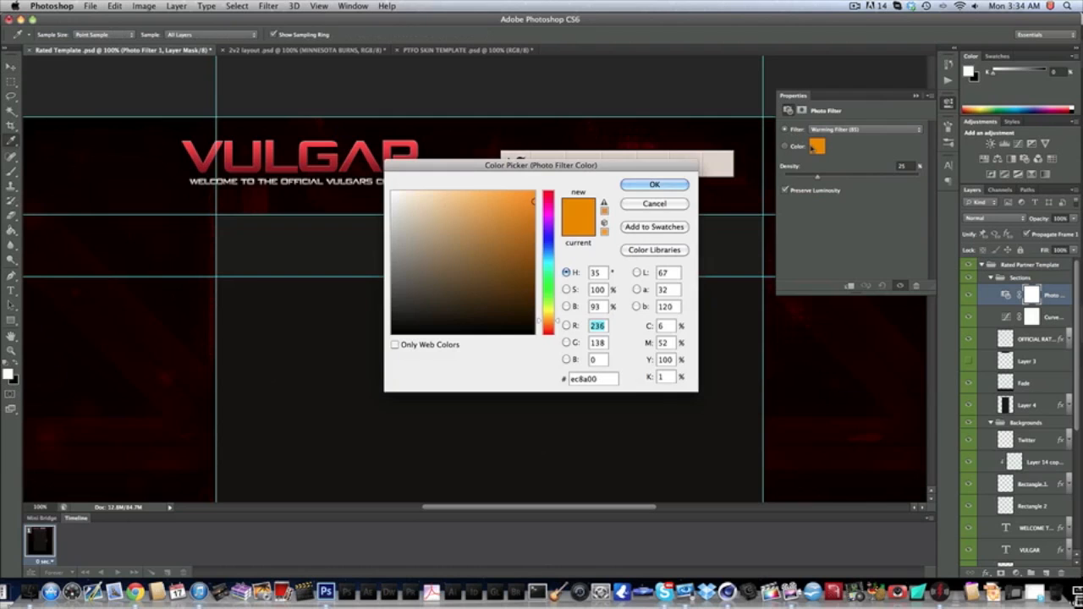
pyautogui.click(548, 333)
pyautogui.click(654, 184)
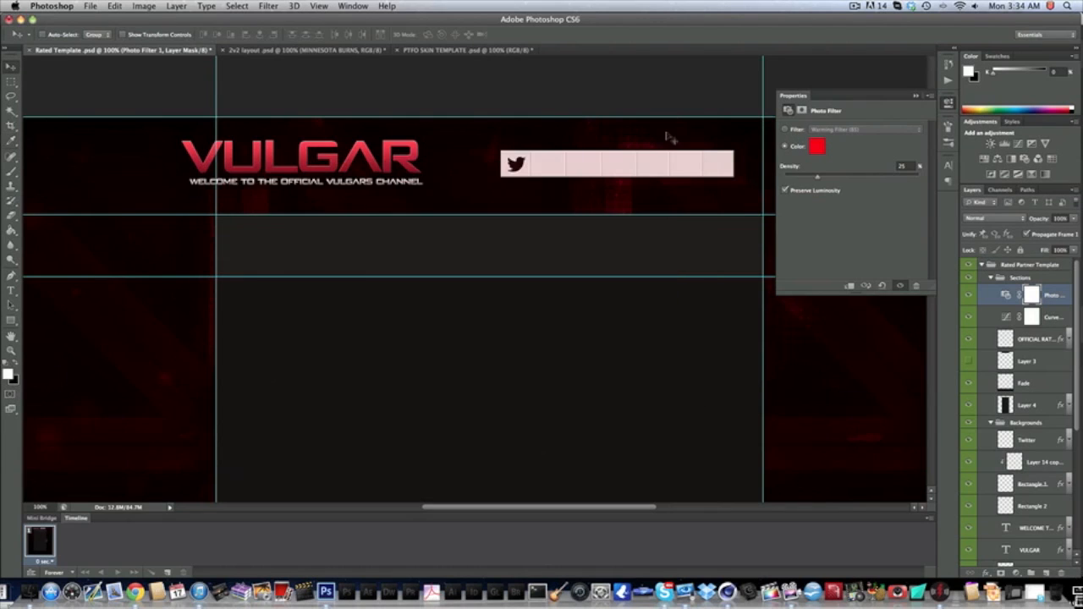
# Try orange and purple hues for the Photo Filter, then set its colour to pure red, ff0000.
pyautogui.click(823, 149)
pyautogui.click(545, 329)
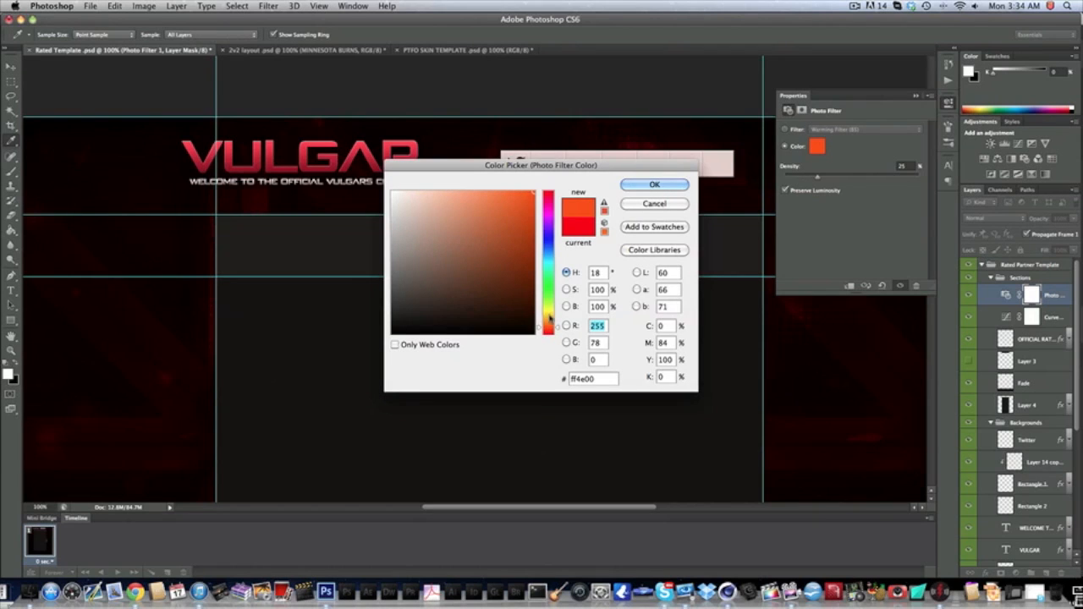
pyautogui.click(547, 314)
pyautogui.click(544, 233)
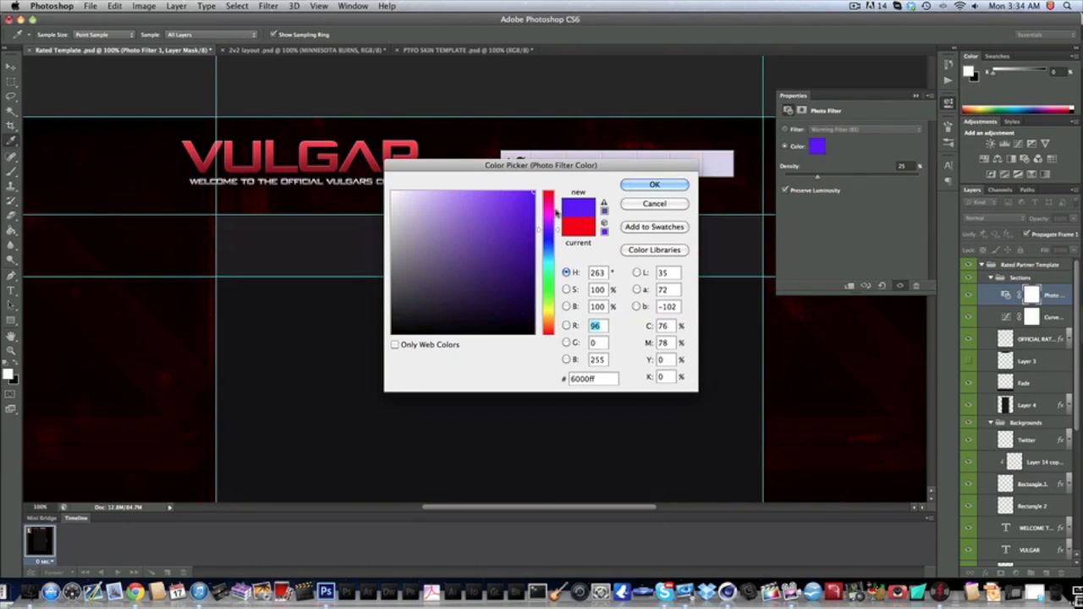
pyautogui.click(548, 211)
pyautogui.click(548, 333)
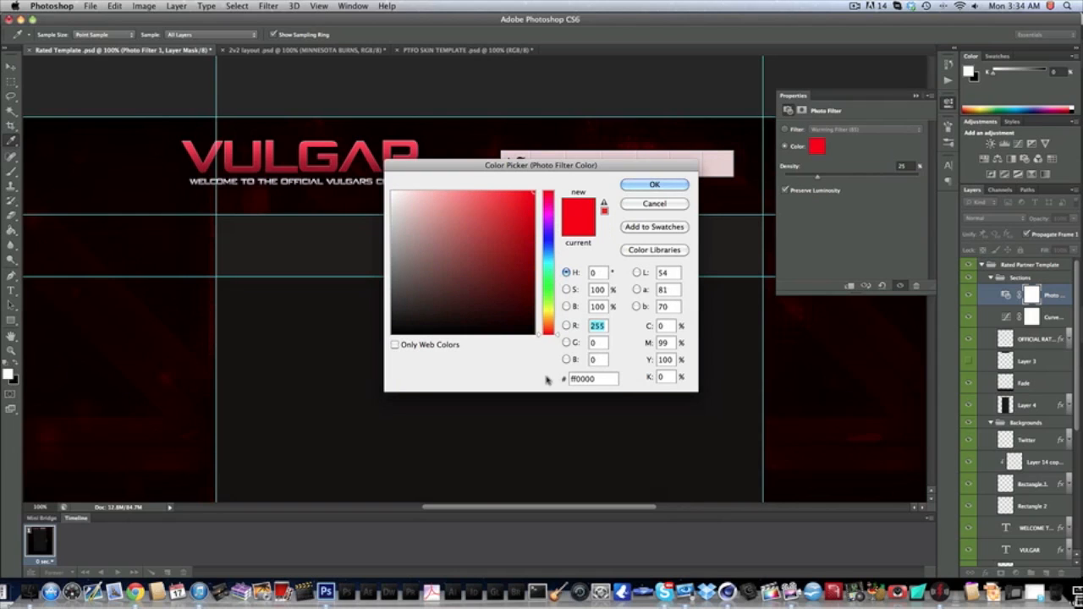
pyautogui.press('Return')
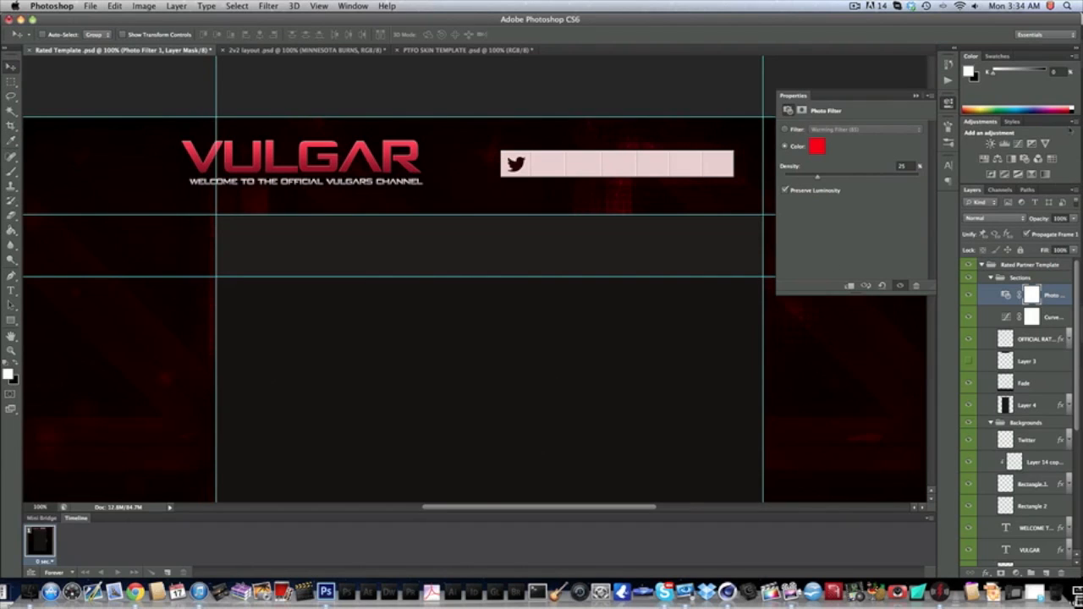
# Add a Gradient Map adjustment layer above the Photo Filter layer.
pyautogui.click(1071, 124)
pyautogui.click(1003, 311)
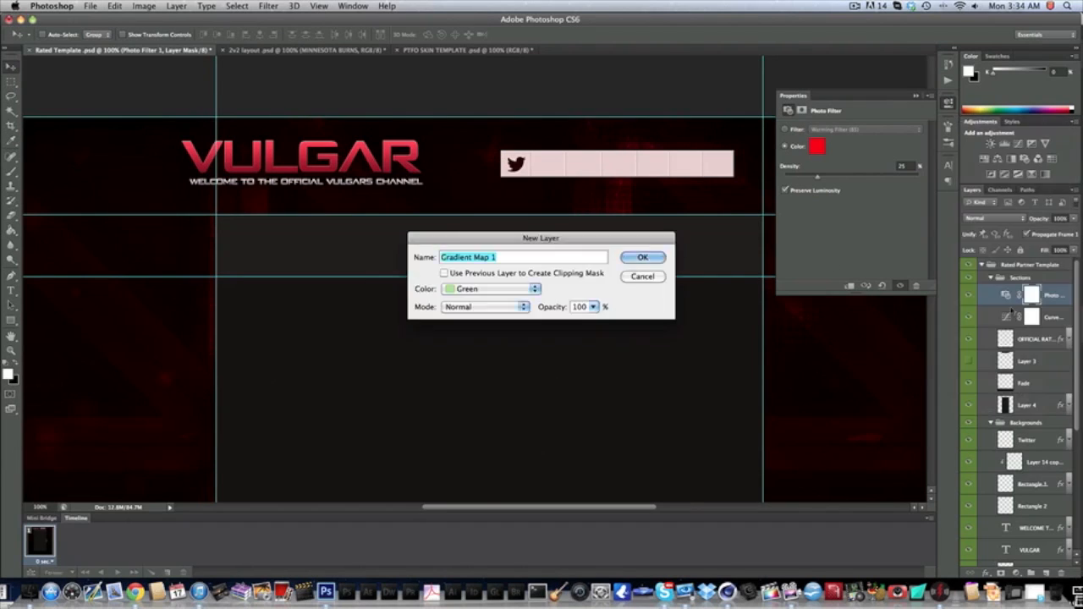
pyautogui.press('Return')
# Change the gradient map's light grey stop to bright red and reverse the gradient.
pyautogui.click(838, 134)
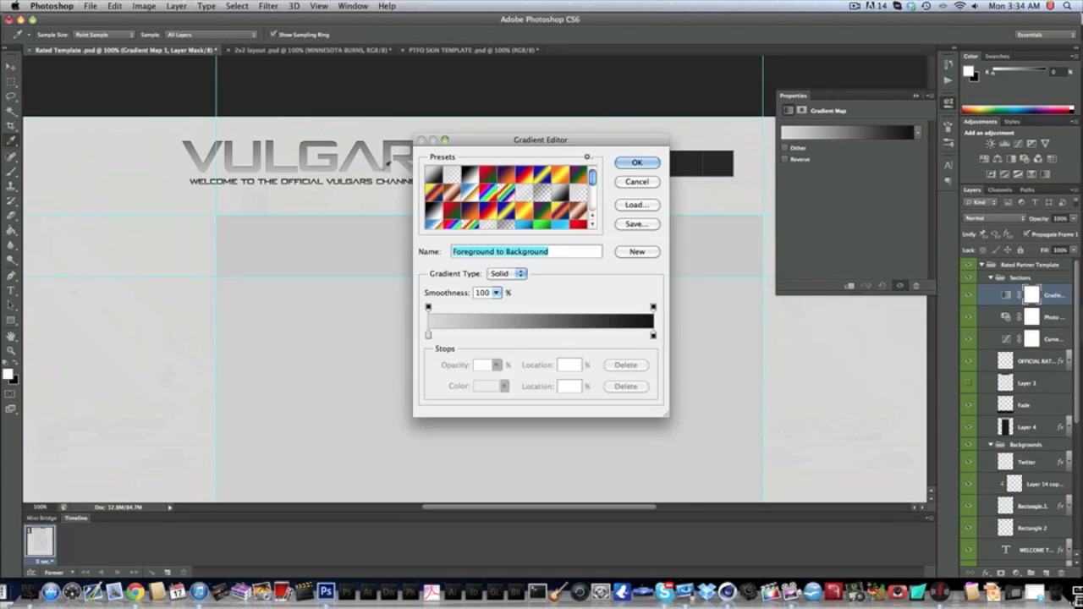
pyautogui.doubleClick(431, 175)
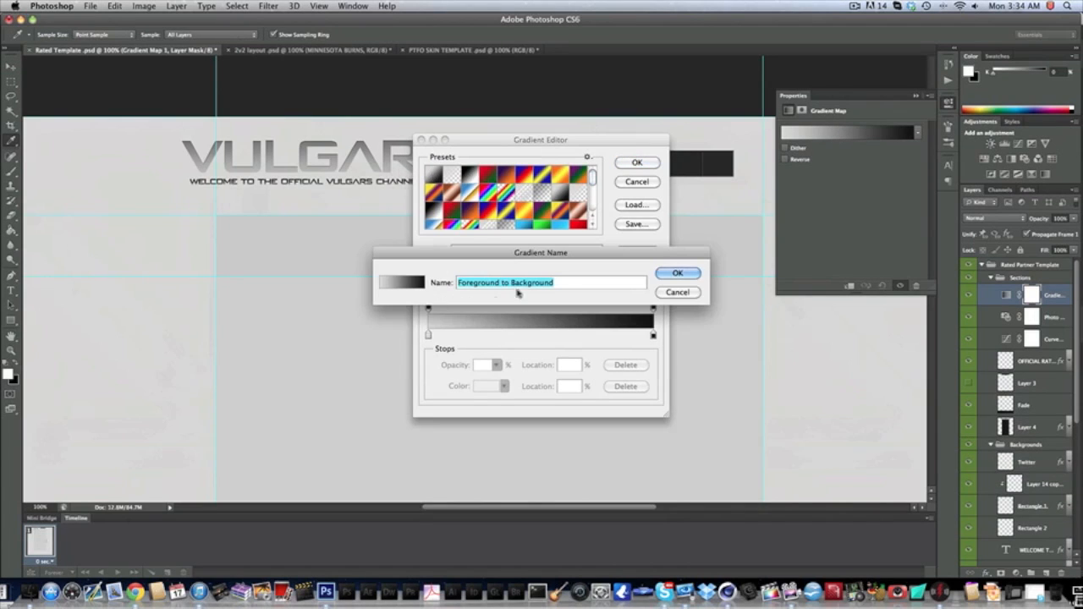
pyautogui.click(677, 292)
pyautogui.click(427, 336)
pyautogui.click(494, 385)
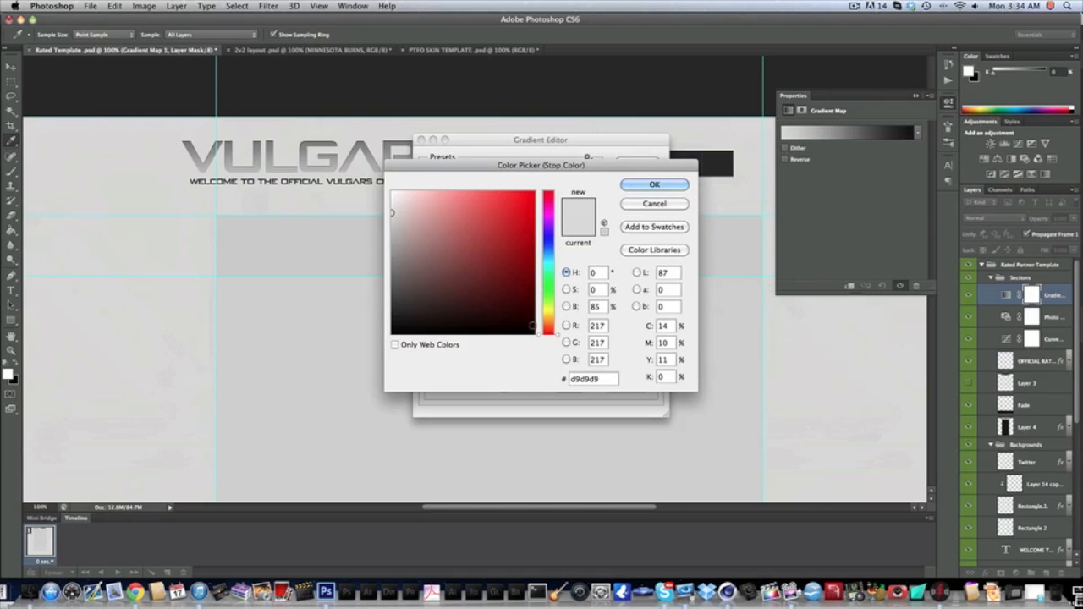
pyautogui.moveTo(507, 267); pyautogui.dragTo(534, 191)
pyautogui.click(654, 184)
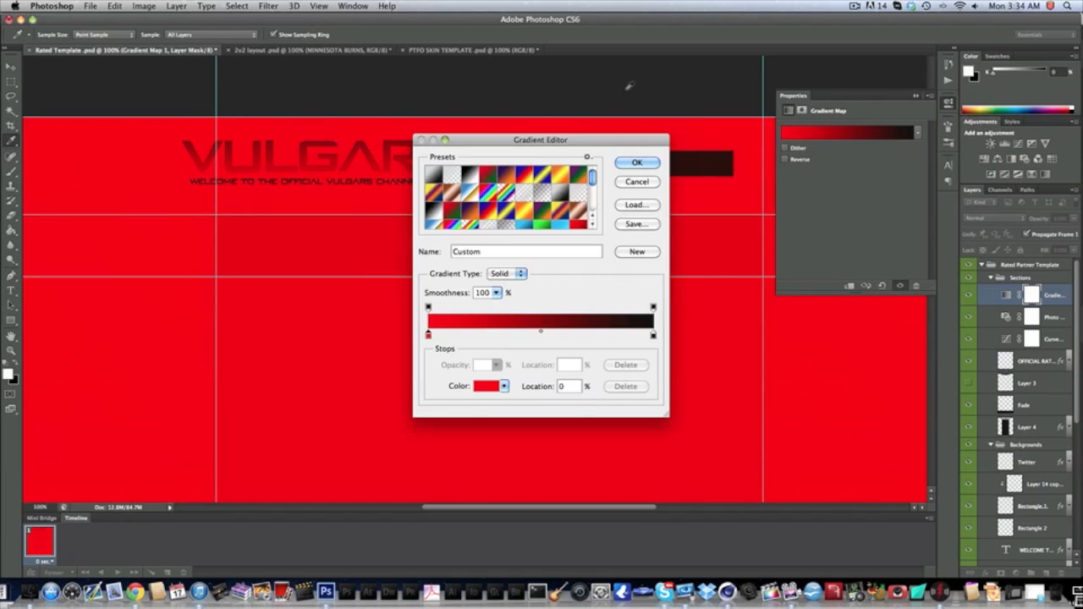
pyautogui.click(637, 163)
pyautogui.press('v')
pyautogui.click(784, 159)
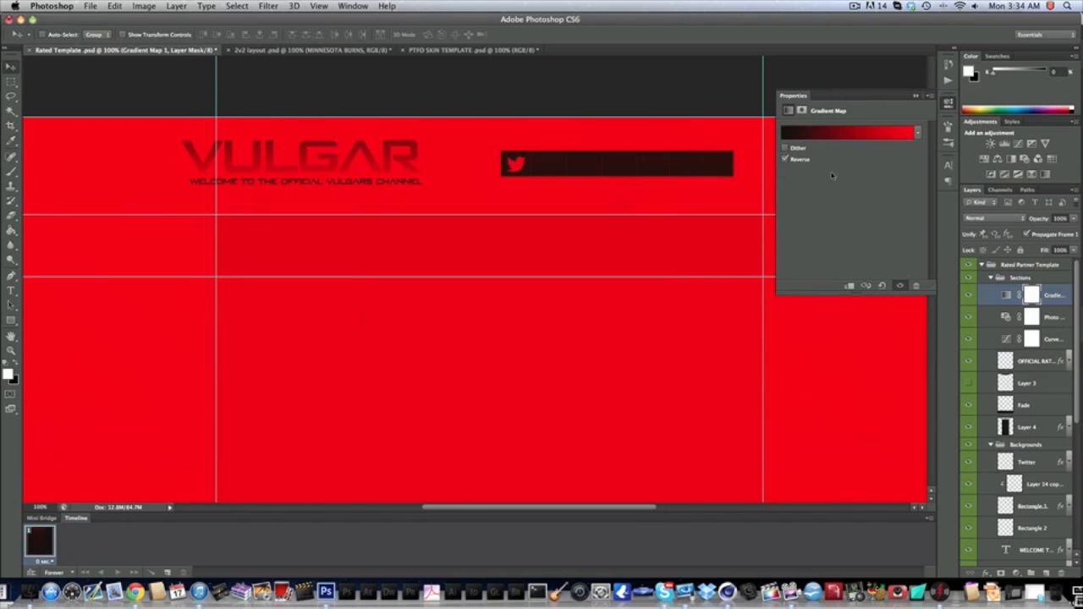
# Set the Gradient Map layer to Overlay blending at 15% opacity and collapse its properties.
pyautogui.click(985, 219)
pyautogui.click(990, 326)
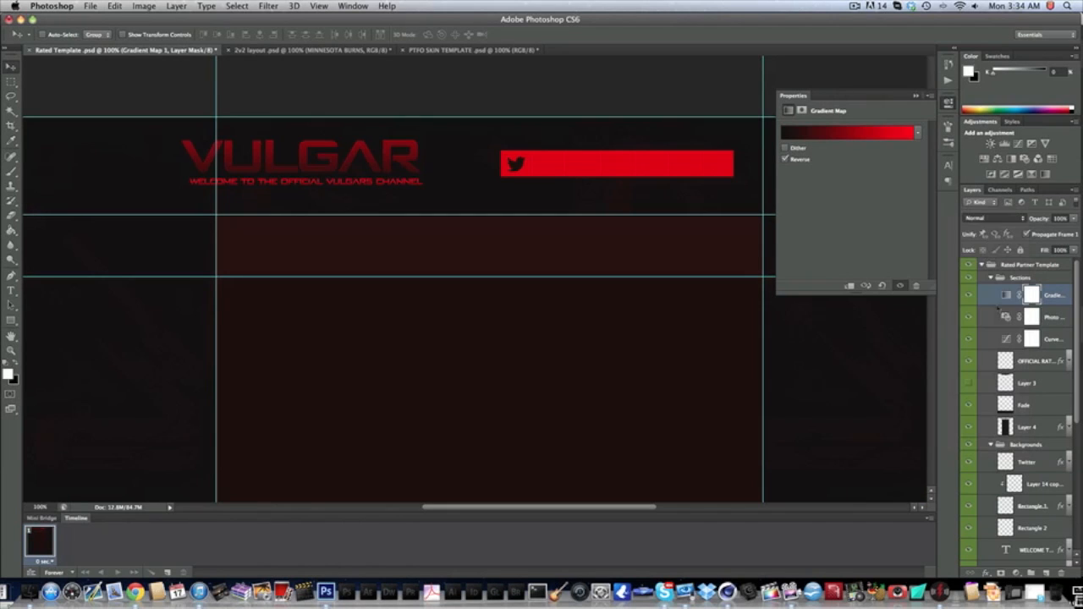
pyautogui.click(1059, 218)
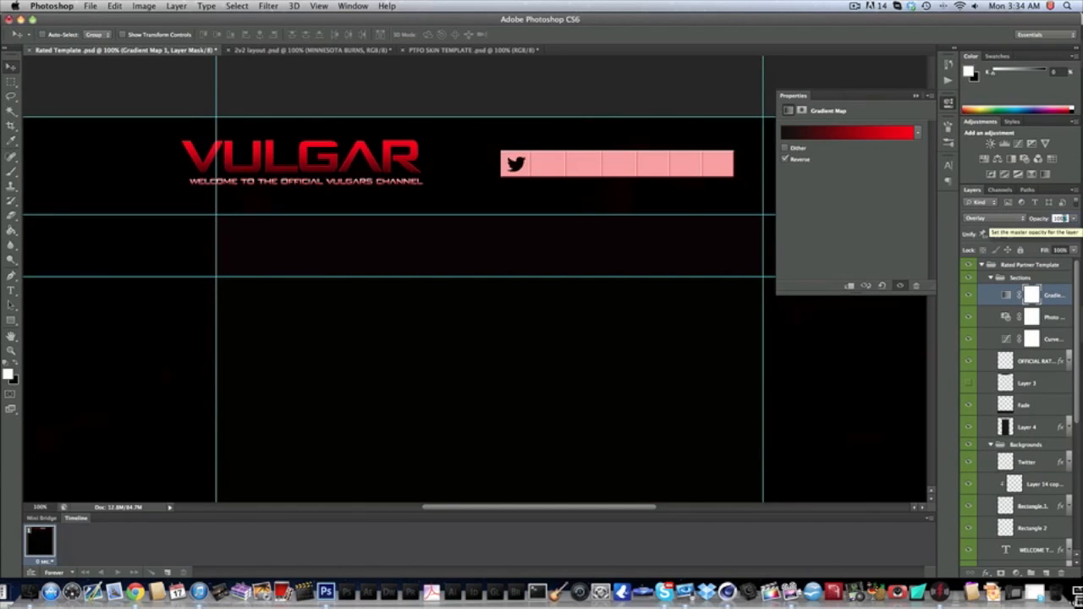
pyautogui.write('15')
pyautogui.press('Return')
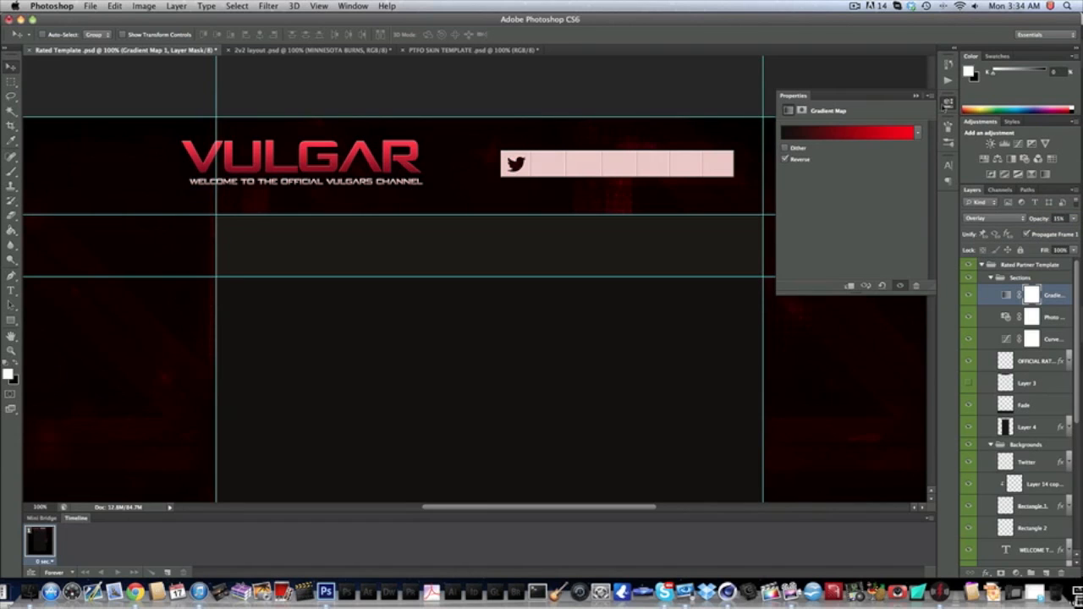
pyautogui.click(945, 107)
# Check the colour-adjusted background and preview it as a PNG-24 in Save for Web, then cancel the export.
pyautogui.scroll(-10, 771, 232)
pyautogui.scroll(5, 771, 232)
pyautogui.hscroll(4, 765, 232)
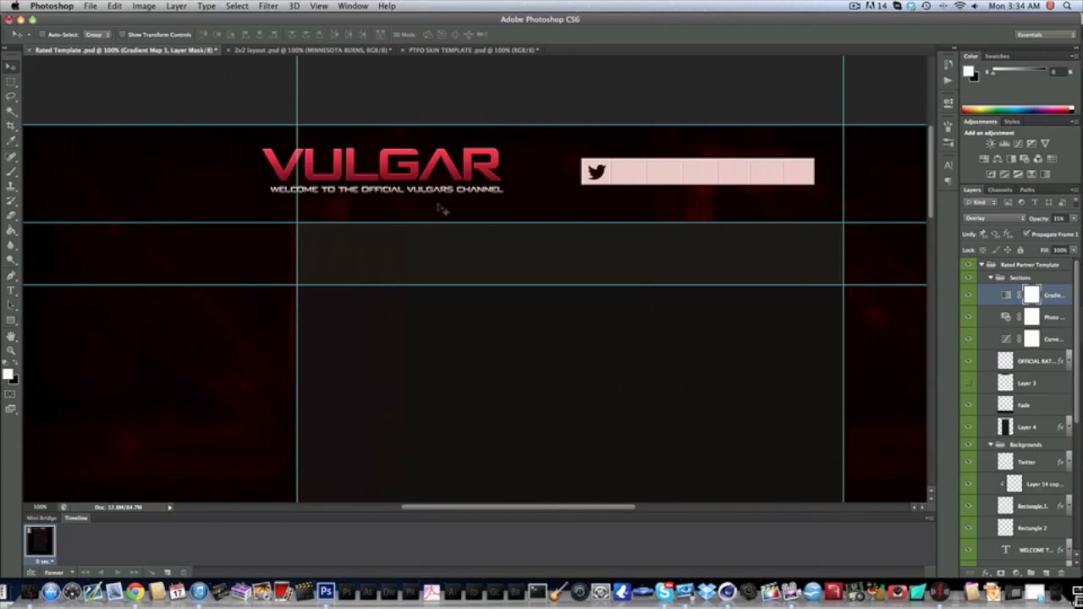
pyautogui.hscroll(4, 474, 210)
pyautogui.click(89, 7)
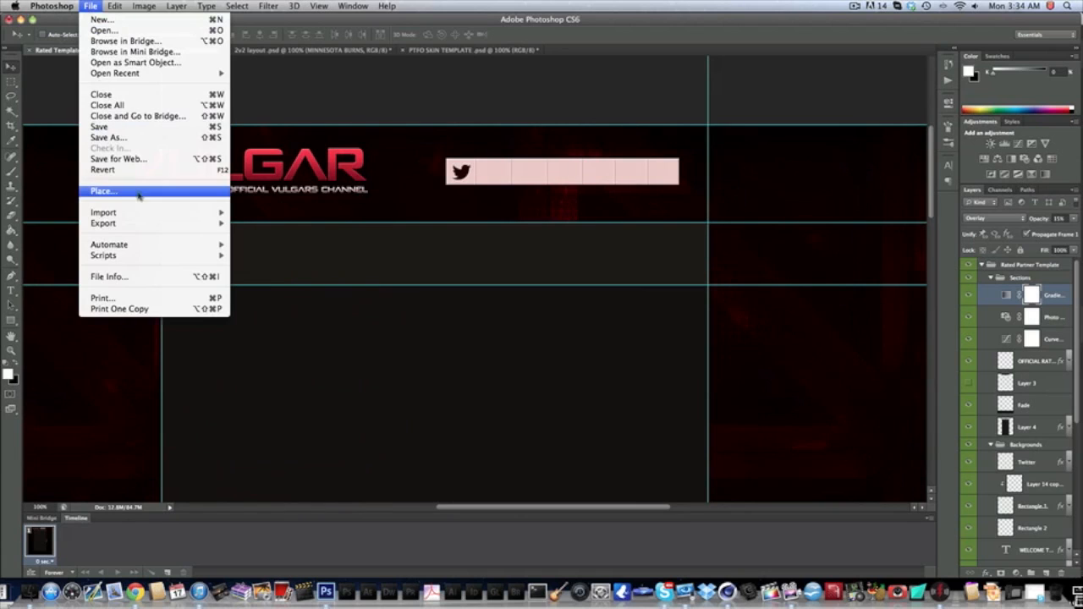
pyautogui.click(119, 158)
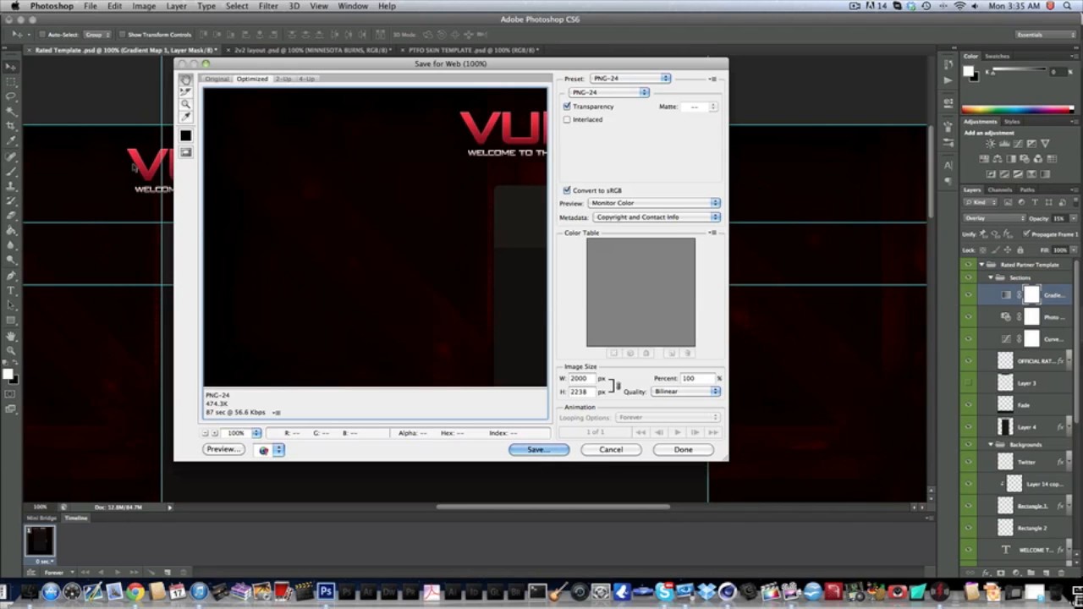
pyautogui.click(610, 449)
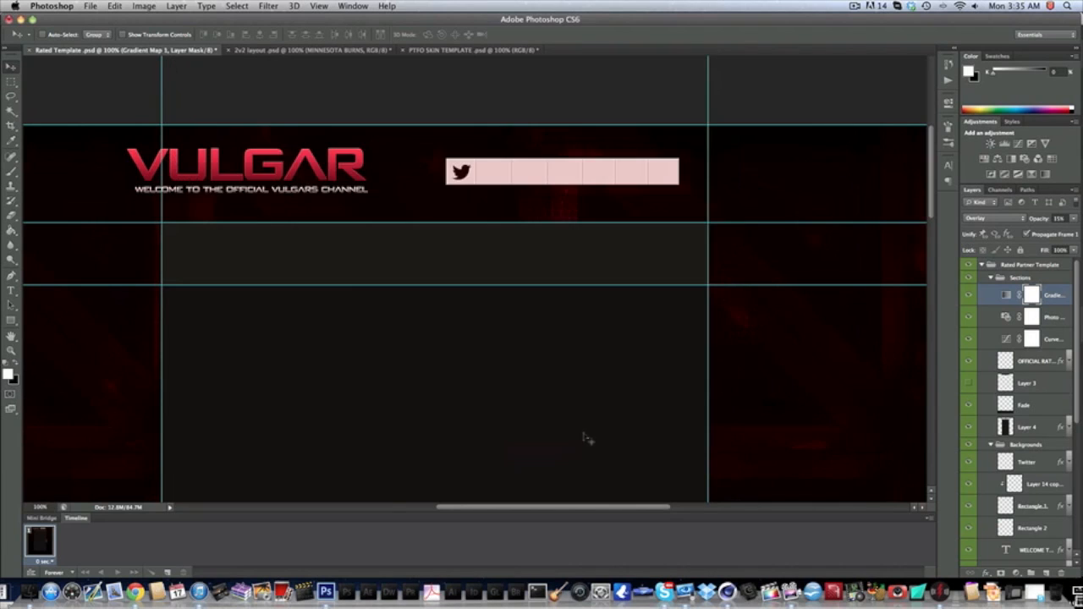
pyautogui.hscroll(-5, 586, 438)
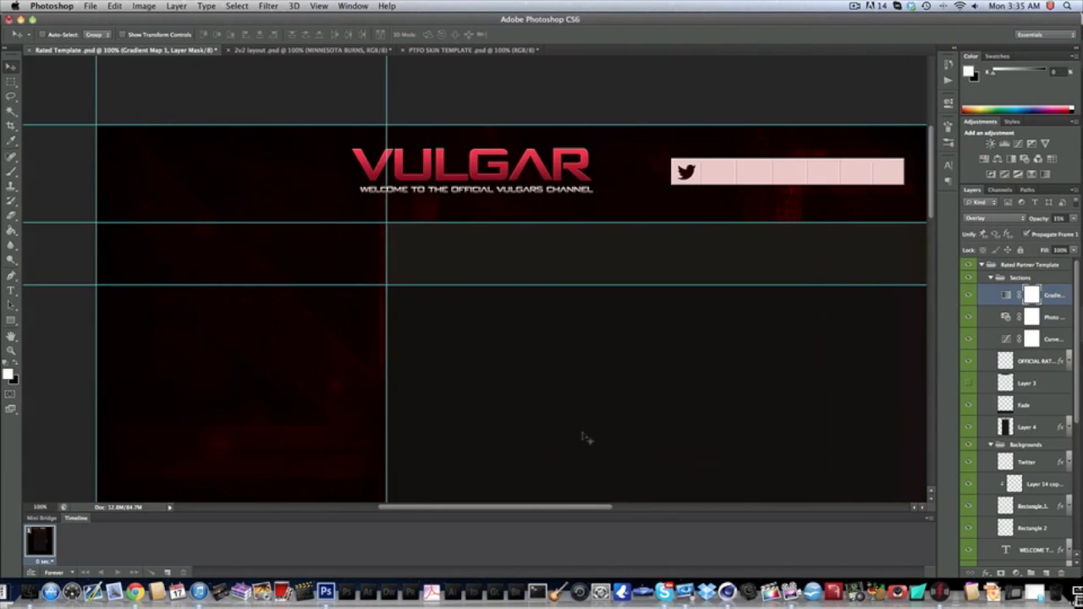